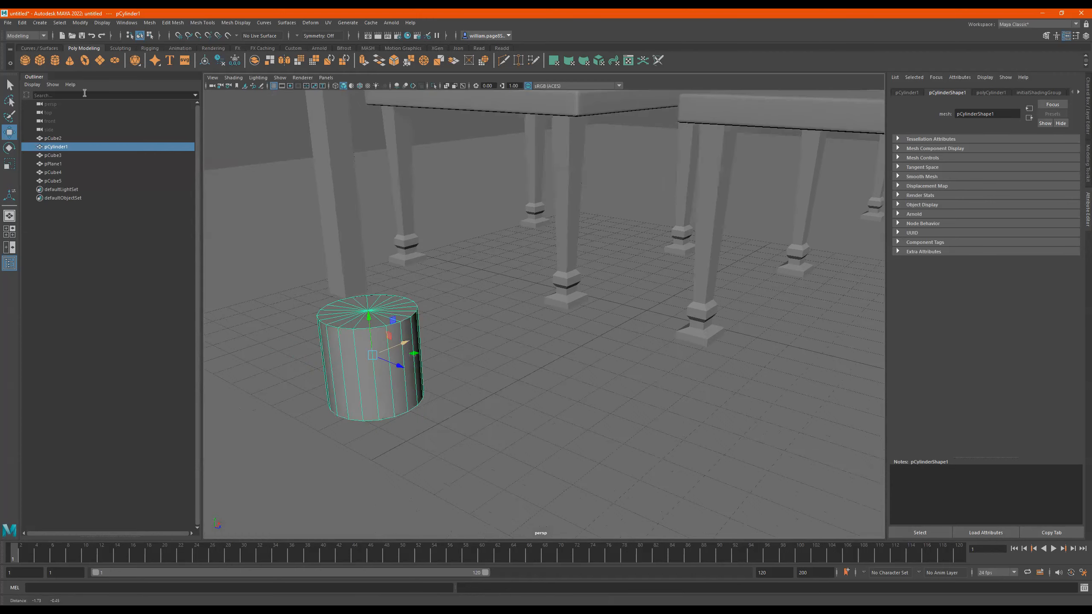
Create a polygon cube and raise it above the ground grid.
{"action": "left_click", "coordinate": [40, 63]}
{"action": "scroll", "coordinate": [397, 249], "scroll_direction": "down", "scroll_amount": 1}
{"action": "scroll", "coordinate": [398, 249], "scroll_direction": "down", "scroll_amount": 5}
{"action": "left_click_drag", "start_coordinate": [629, 300], "coordinate": [501, 226]}
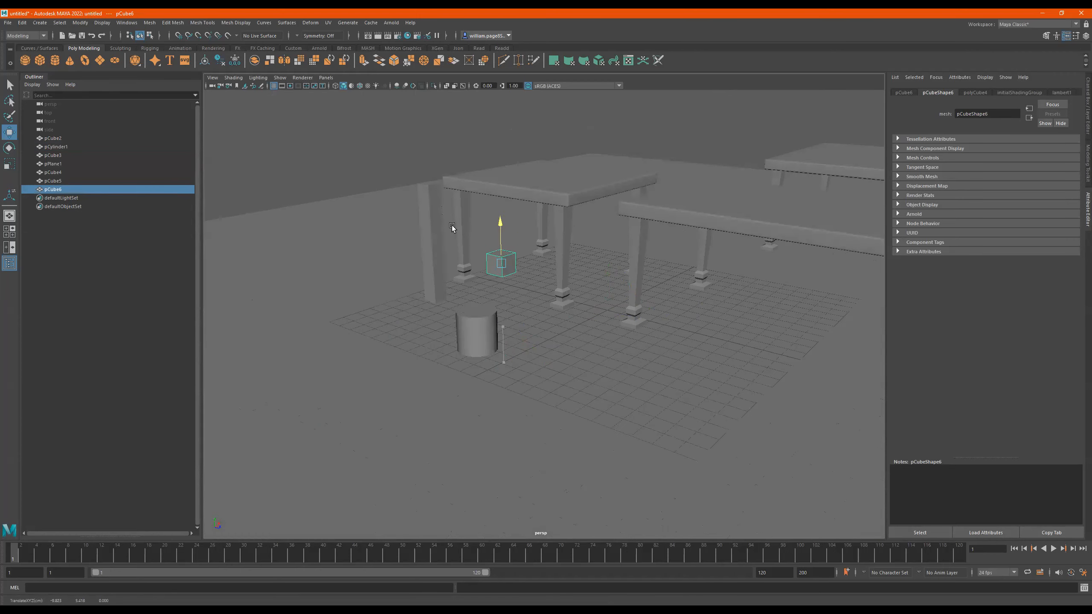
Scale the new cube up uniformly to several times its size and position it above the cylinder.
{"action": "left_click_drag", "start_coordinate": [526, 259], "coordinate": [616, 277]}
{"action": "key", "text": "r"}
{"action": "key", "text": "w"}
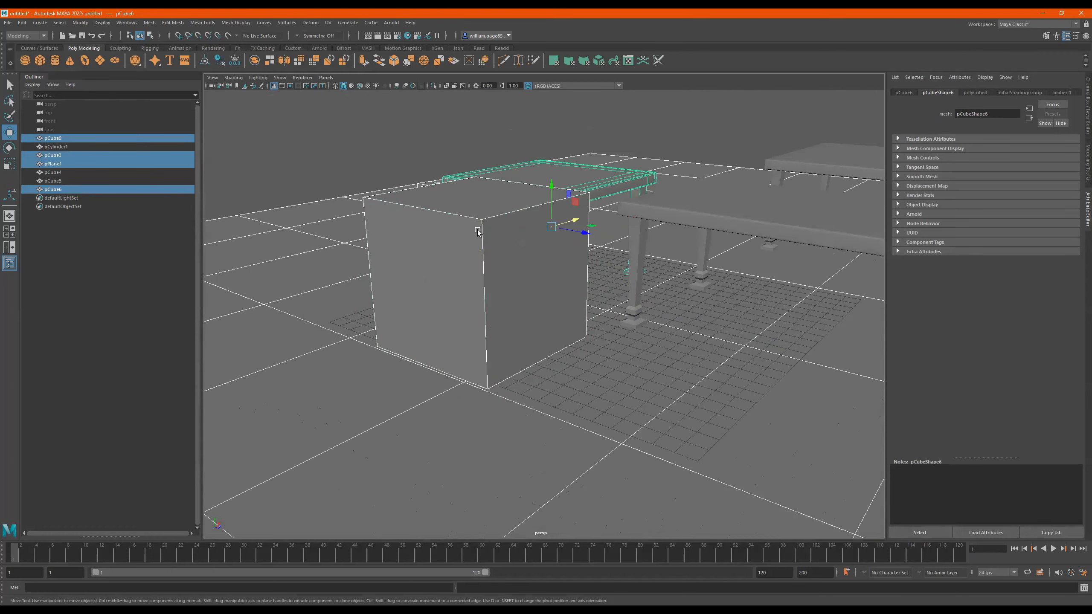
{"action": "left_click_drag", "start_coordinate": [482, 240], "coordinate": [443, 148]}
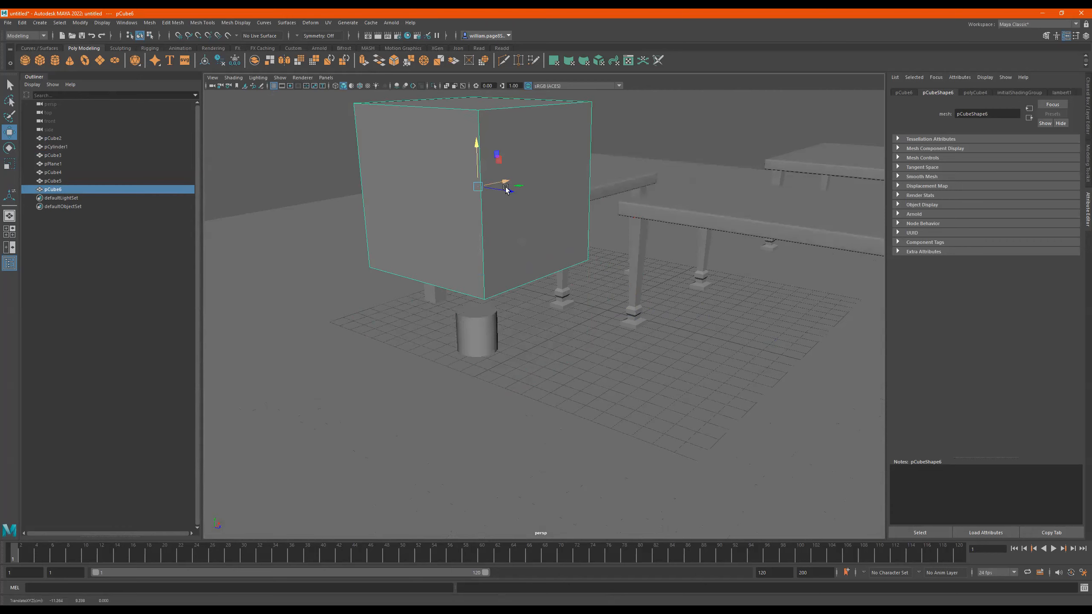
{"action": "key", "text": "f"}
{"action": "left_click_drag", "start_coordinate": [566, 223], "coordinate": [625, 278], "text": "alt"}
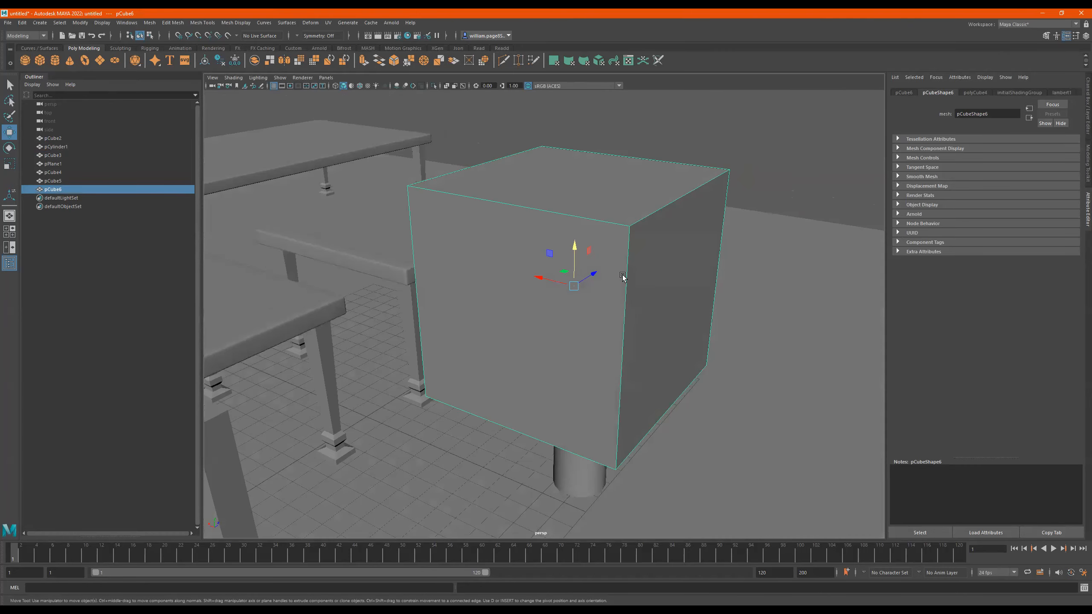
Examine the cube in smooth mesh preview, picking the edges around one of its faces in edge mode.
{"action": "key", "text": "3"}
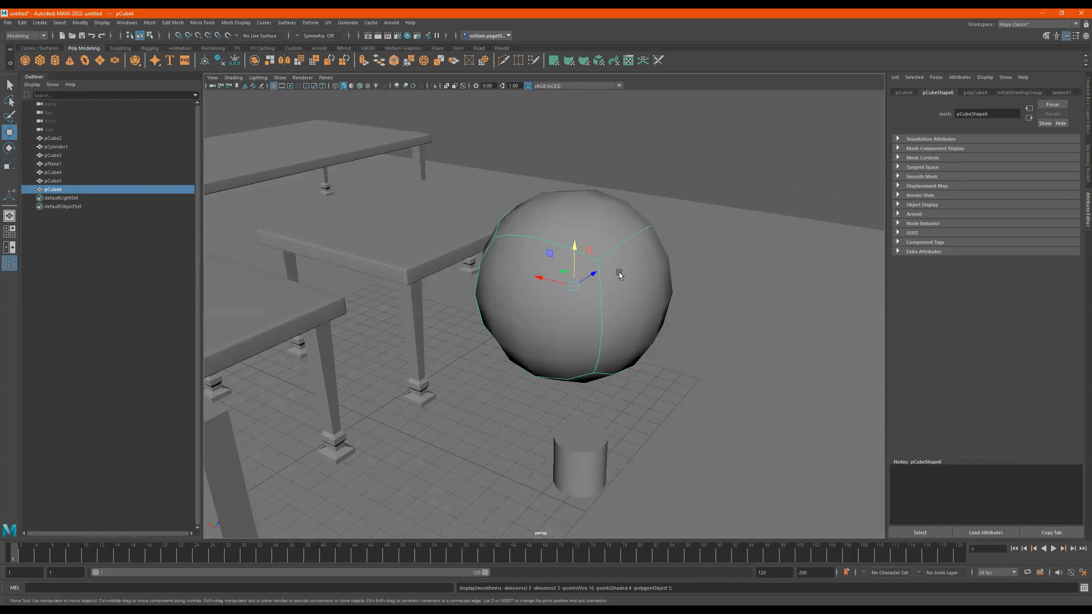
{"action": "left_click_drag", "start_coordinate": [619, 273], "coordinate": [567, 234], "text": "alt"}
{"action": "key", "text": "F10"}
{"action": "left_click", "coordinate": [570, 234]}
{"action": "left_click", "coordinate": [497, 282]}
{"action": "left_click", "coordinate": [560, 375]}
{"action": "left_click", "coordinate": [637, 297]}
{"action": "left_click_drag", "start_coordinate": [656, 306], "coordinate": [546, 289], "text": "alt"}
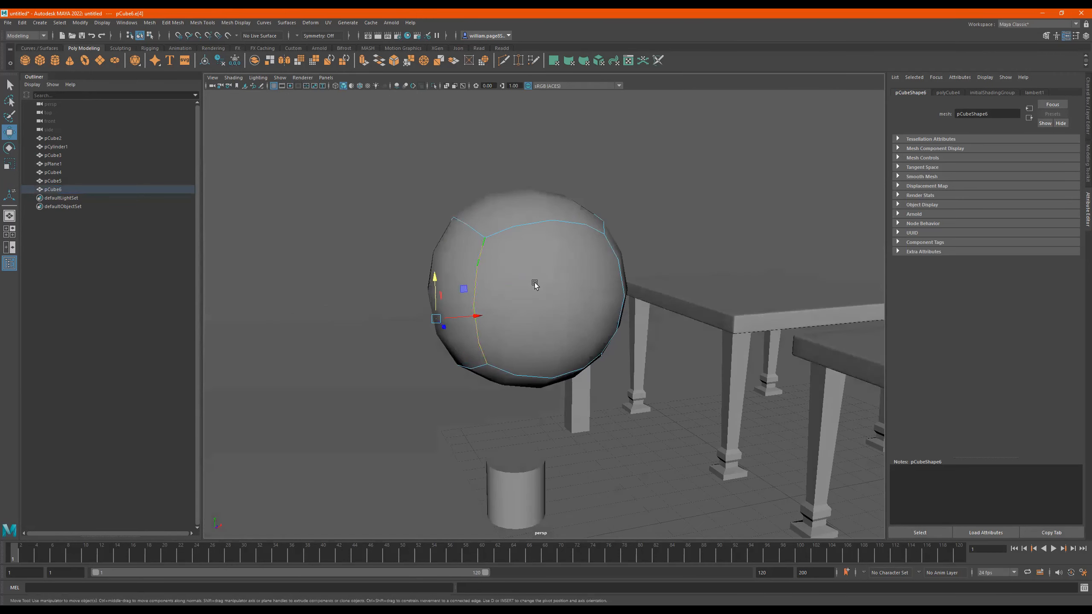
{"action": "right_click_drag", "start_coordinate": [522, 271], "coordinate": [696, 161]}
{"action": "scroll", "coordinate": [553, 213], "scroll_direction": "down", "scroll_amount": 2}
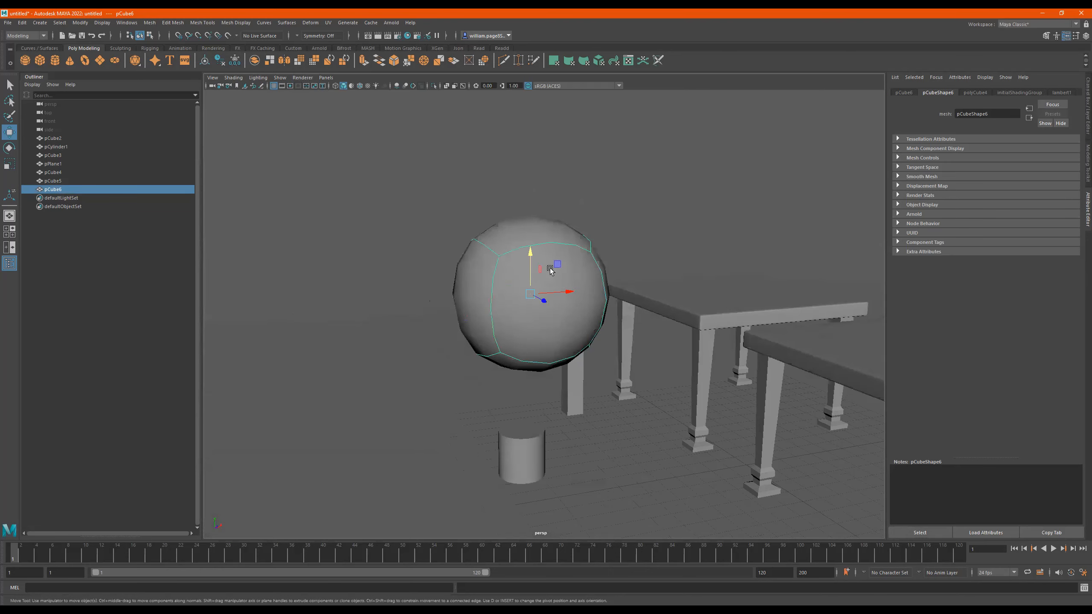
{"action": "left_click_drag", "start_coordinate": [555, 264], "coordinate": [563, 265], "text": "alt"}
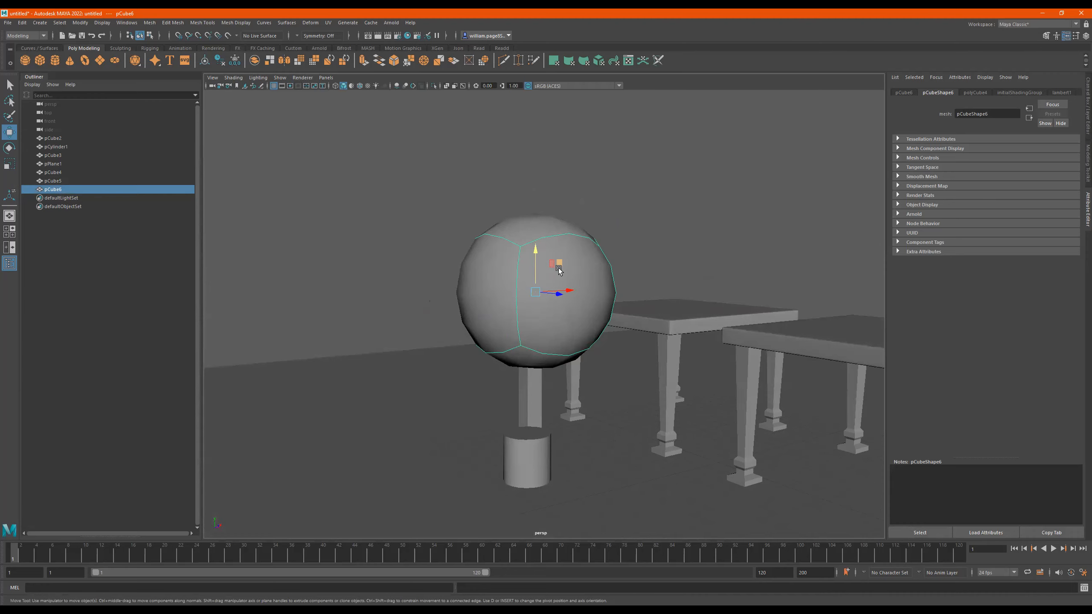
{"action": "left_click_drag", "start_coordinate": [640, 272], "coordinate": [543, 271], "text": "alt"}
{"action": "key", "text": "1"}
Stretch the cube along one horizontal axis into a long box.
{"action": "key", "text": "e"}
{"action": "key", "text": "r"}
{"action": "left_click_drag", "start_coordinate": [566, 309], "coordinate": [683, 337]}
{"action": "scroll", "coordinate": [597, 314], "scroll_direction": "down", "scroll_amount": 2}
{"action": "left_click_drag", "start_coordinate": [597, 314], "coordinate": [602, 311], "text": "alt"}
{"action": "scroll", "coordinate": [655, 291], "scroll_direction": "down", "scroll_amount": 3}
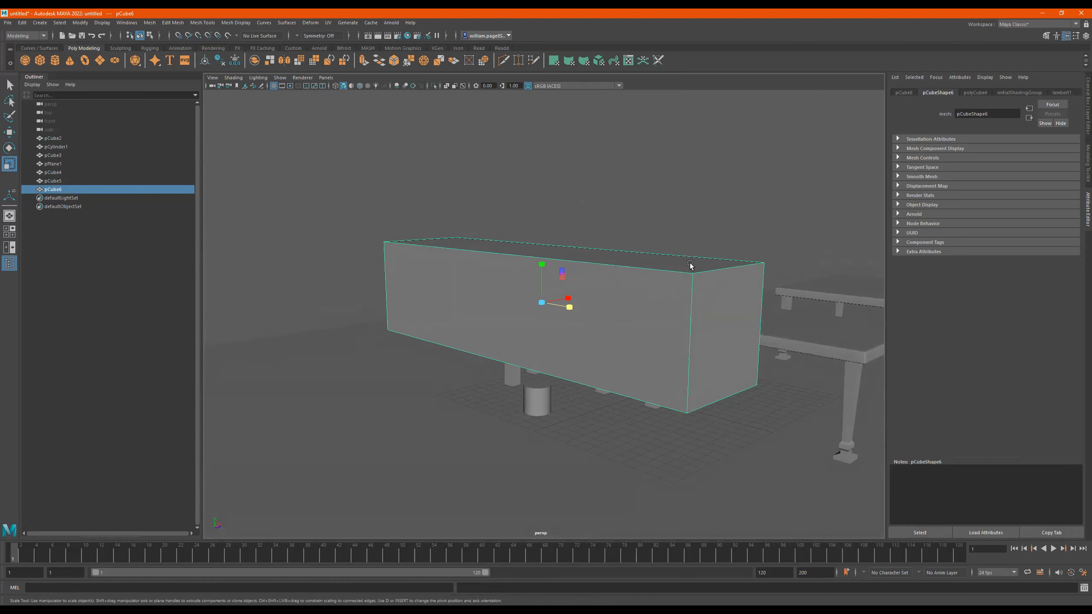
{"action": "left_click_drag", "start_coordinate": [710, 286], "coordinate": [657, 303], "text": "alt"}
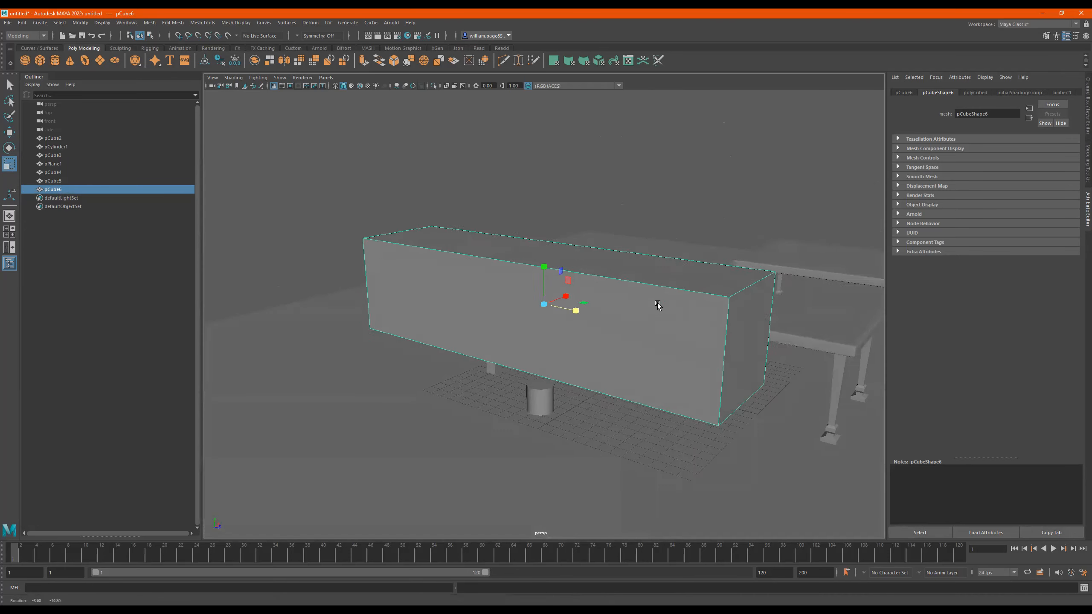
Compare the long box's smooth mesh preview with its unsmoothed display.
{"action": "key", "text": "3"}
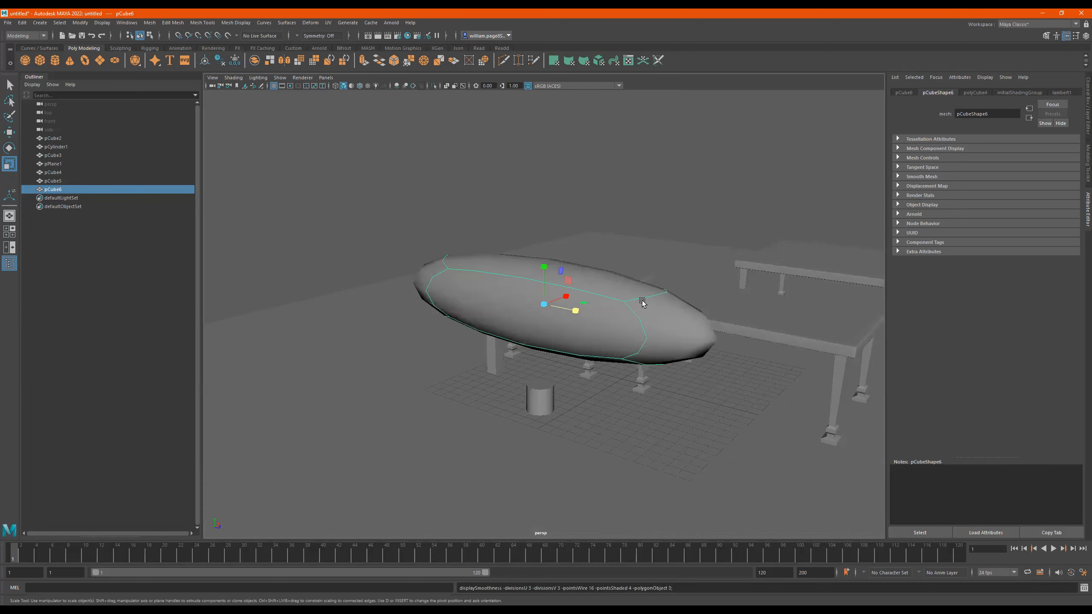
{"action": "key", "text": "1"}
{"action": "key", "text": "3"}
{"action": "key", "text": "1"}
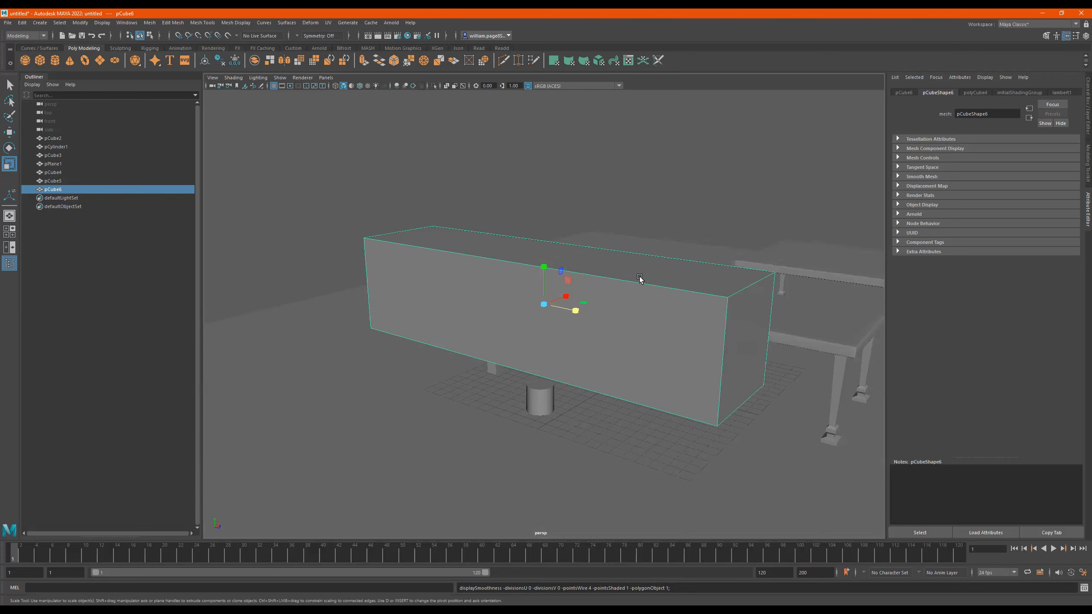
Insert four edge loops across the length of the long box and preview it smoothed.
{"action": "left_click_drag", "start_coordinate": [650, 293], "coordinate": [593, 218], "text": "alt"}
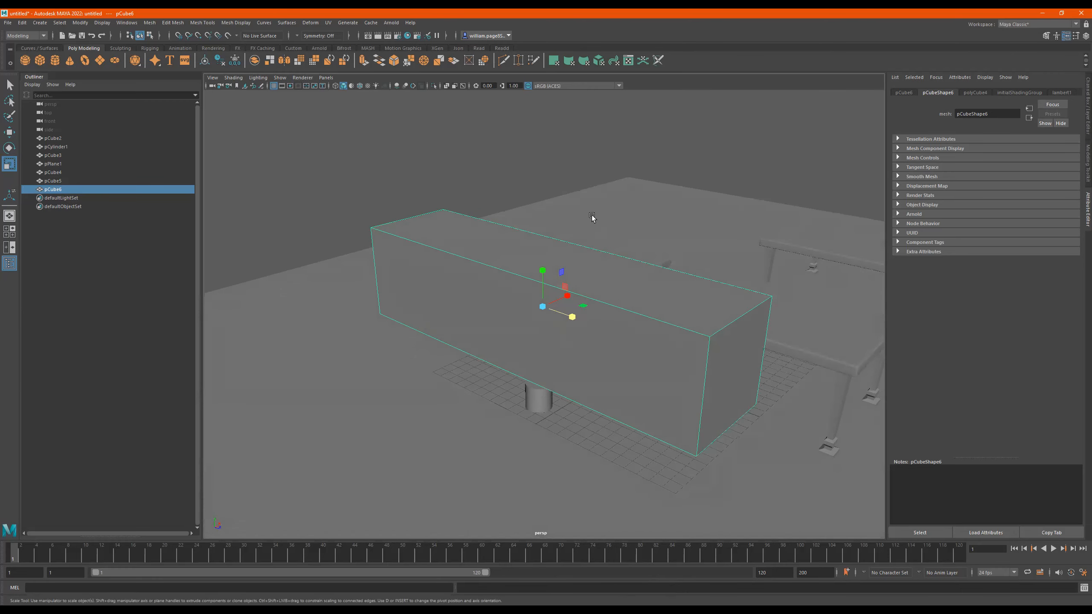
{"action": "left_click", "coordinate": [484, 60]}
{"action": "left_click", "coordinate": [630, 311], "text": "ctrl"}
{"action": "left_click_drag", "start_coordinate": [641, 310], "coordinate": [648, 310], "text": "alt"}
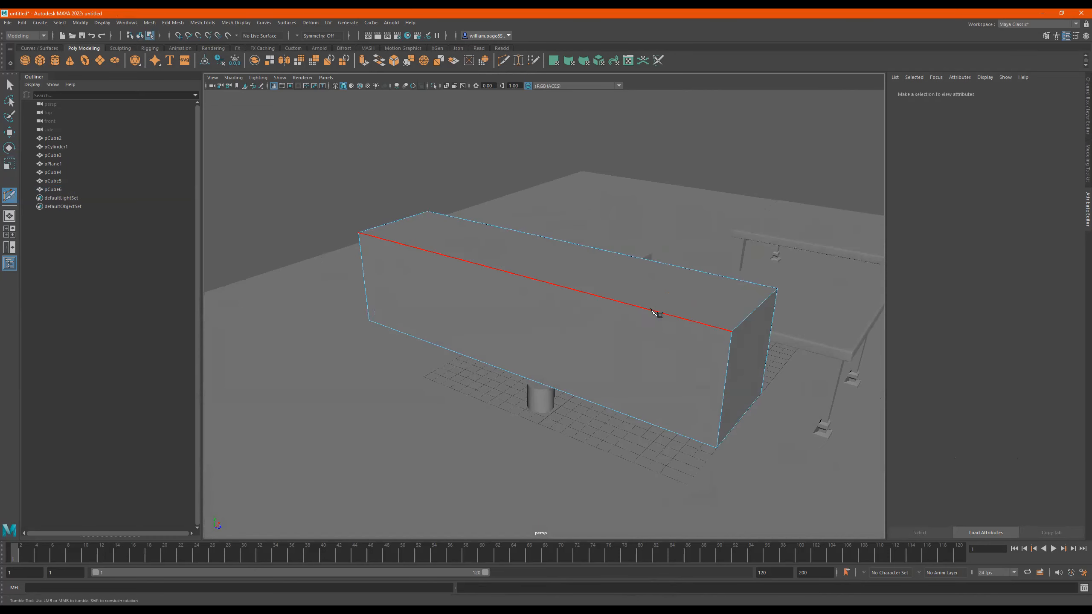
{"action": "left_click", "coordinate": [653, 310]}
{"action": "left_click", "coordinate": [643, 306], "text": "ctrl"}
{"action": "left_click", "coordinate": [550, 282], "text": "ctrl"}
{"action": "left_click", "coordinate": [455, 259], "text": "ctrl"}
{"action": "left_click", "coordinate": [402, 245], "text": "ctrl"}
{"action": "left_click_drag", "start_coordinate": [625, 284], "coordinate": [690, 207], "text": "alt"}
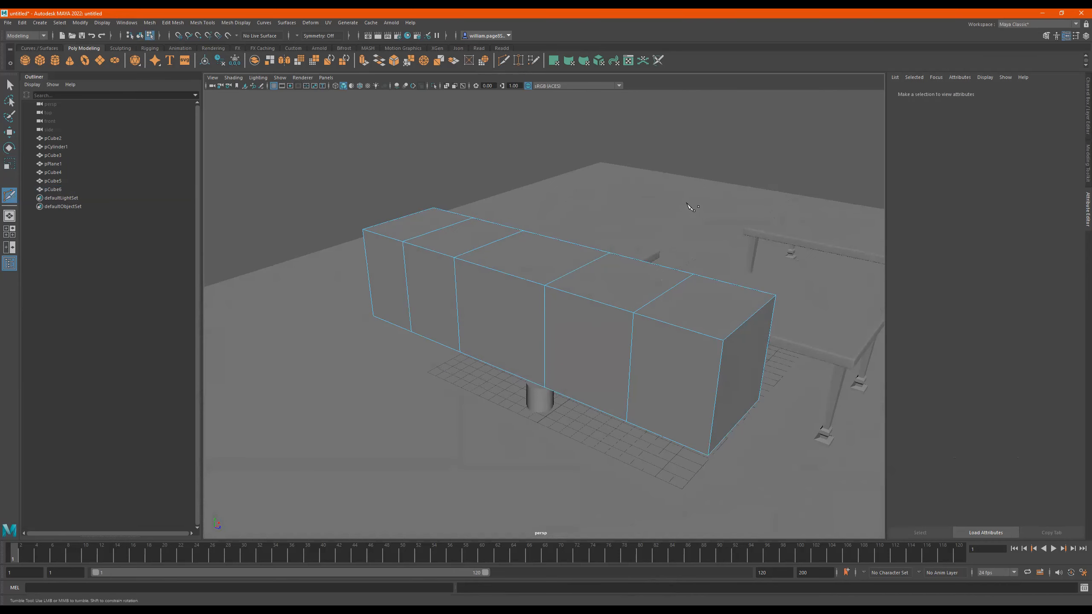
{"action": "key", "text": "3"}
{"action": "key", "text": "1"}
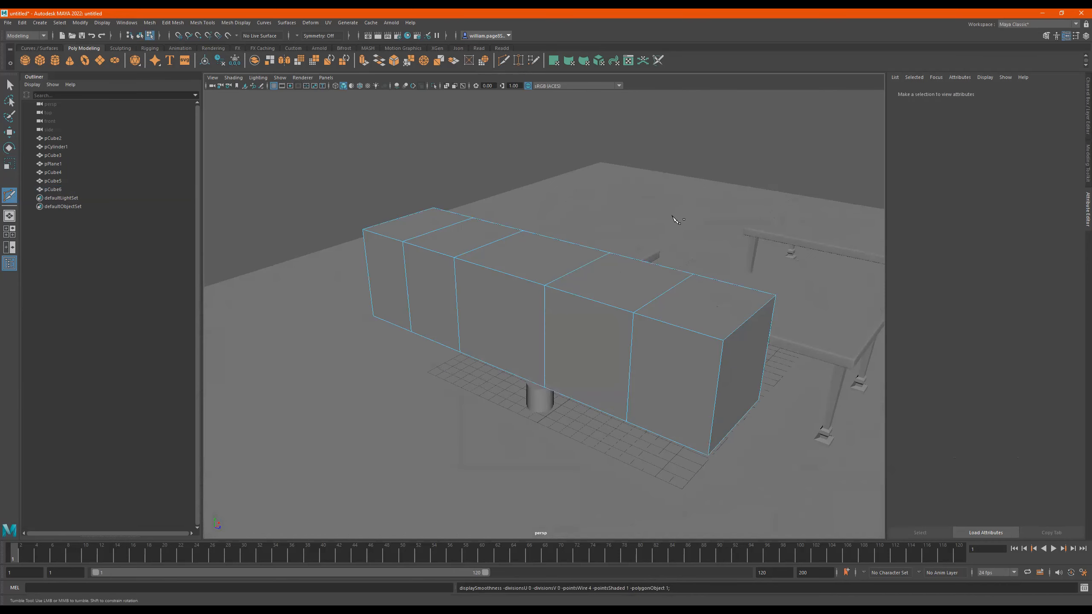
Undo the edge loops inserted in the long box and leave the cutting tool.
{"action": "key", "text": "ctrl+z"}
{"action": "key", "text": "ctrl+z"}
{"action": "key", "text": "ctrl+z"}
{"action": "key", "text": "ctrl+z"}
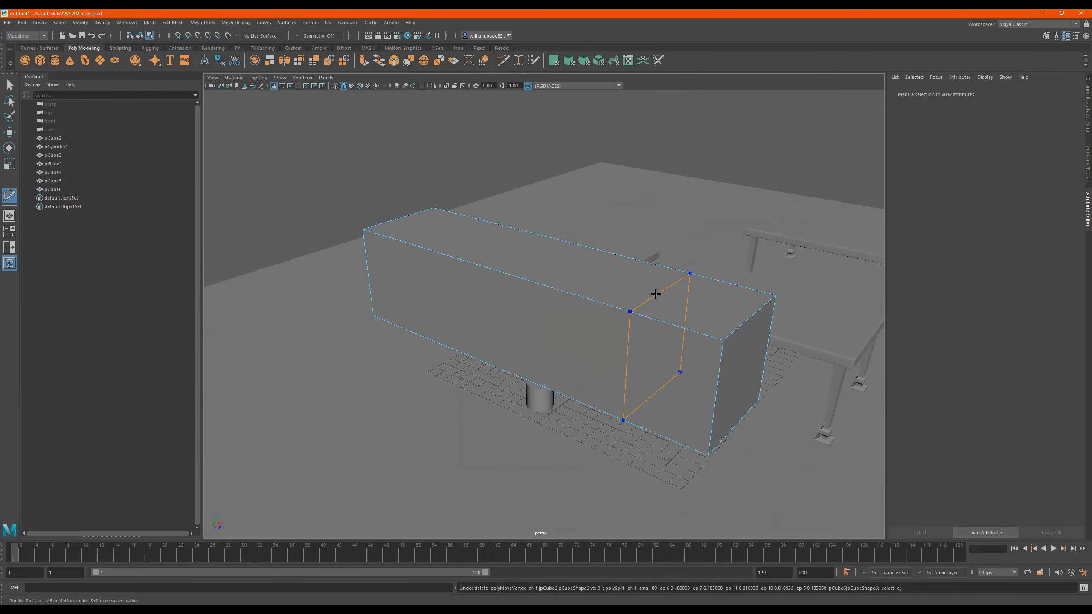
{"action": "key", "text": "w"}
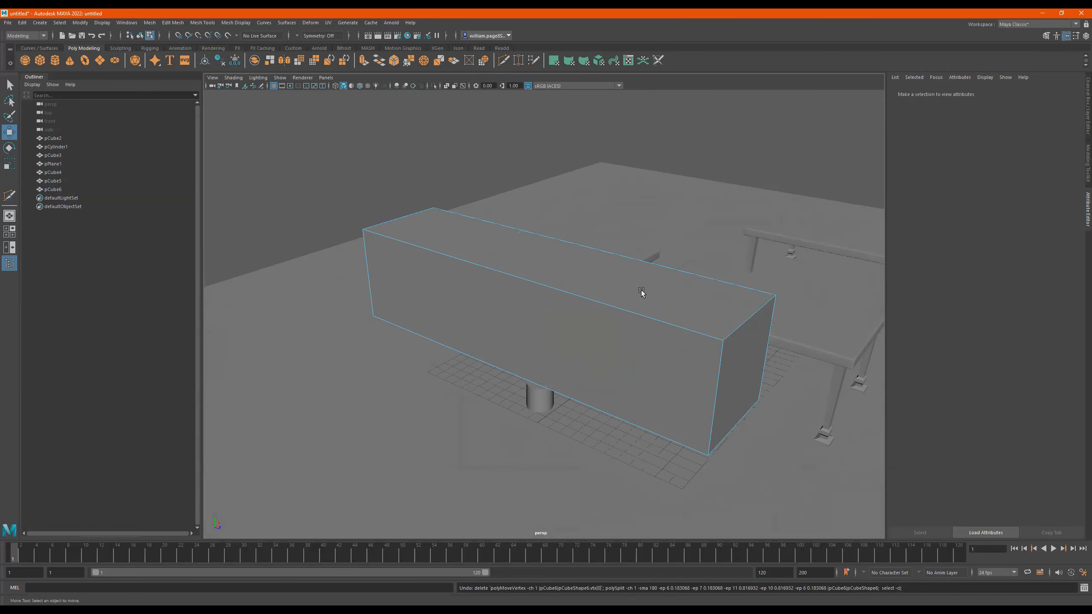
Duplicate the long box and move the copy straight up so it sits above the original.
{"action": "left_click", "coordinate": [549, 280]}
{"action": "key", "text": "f"}
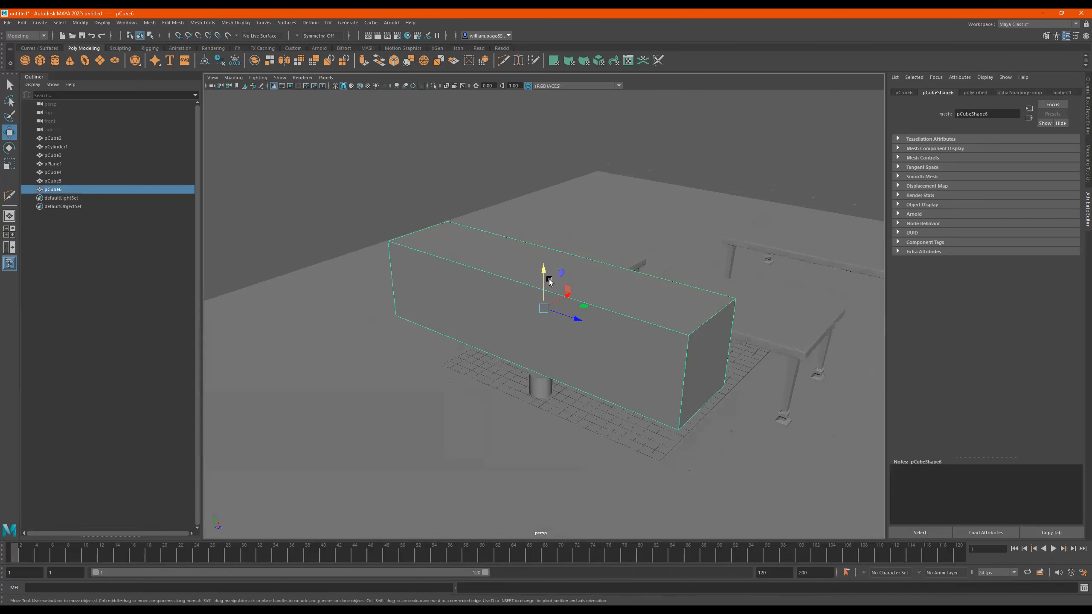
{"action": "key", "text": "ctrl+d"}
{"action": "left_click_drag", "start_coordinate": [541, 269], "coordinate": [619, 212]}
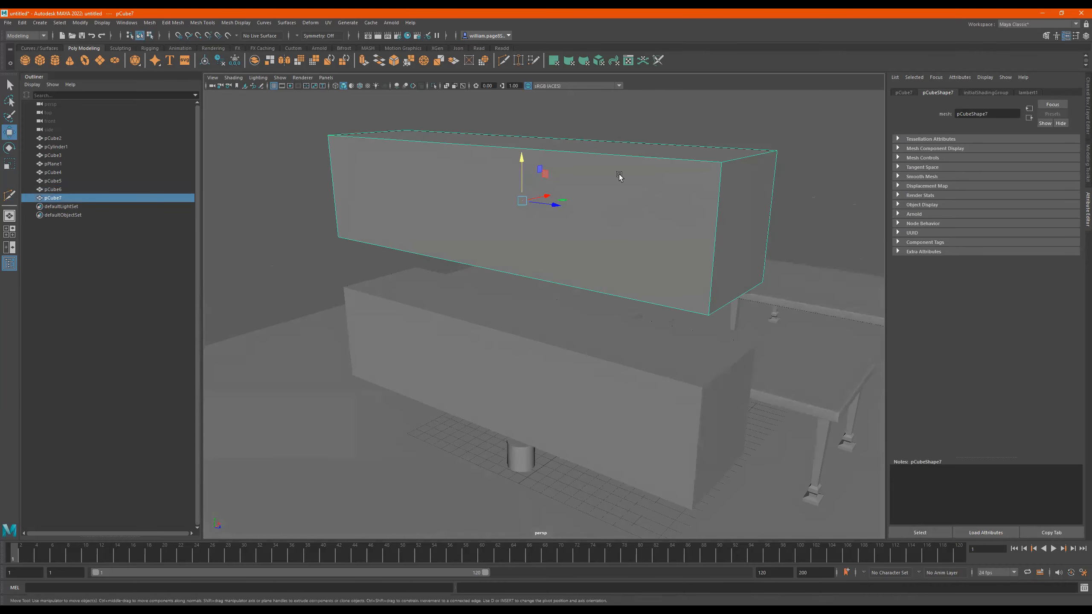
{"action": "left_click", "coordinate": [504, 62]}
{"action": "left_click", "coordinate": [709, 315]}
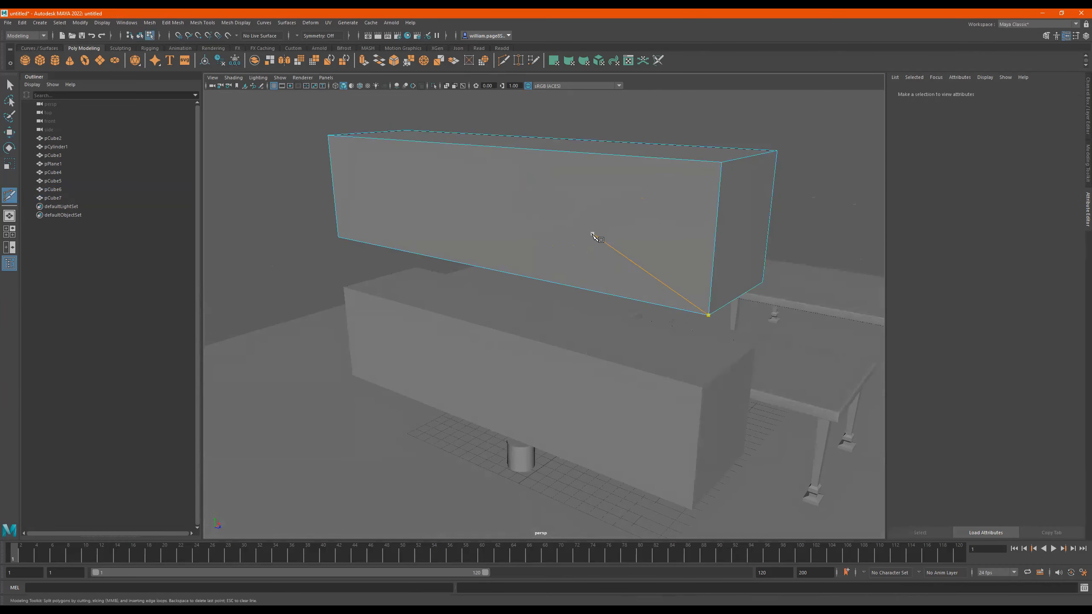
{"action": "key", "text": "Escape"}
{"action": "key", "text": "q"}
Insert three edge loops across the length of the lower box with the Multi-Cut tool.
{"action": "left_click", "coordinate": [627, 387]}
{"action": "left_click", "coordinate": [503, 61]}
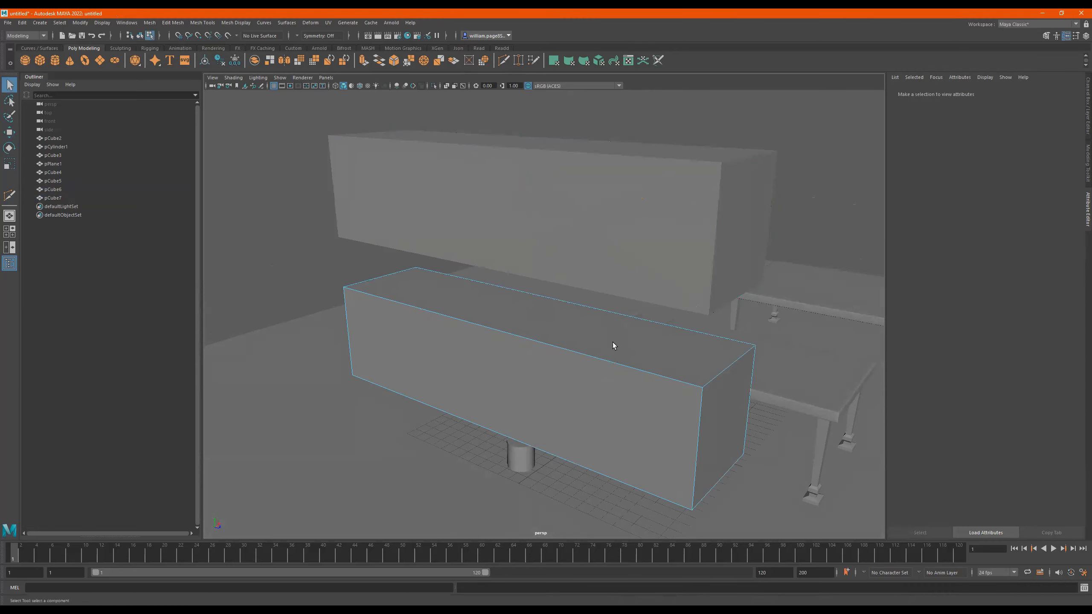
{"action": "left_click", "coordinate": [614, 372], "text": "ctrl"}
{"action": "left_click", "coordinate": [491, 338], "text": "ctrl"}
{"action": "left_click", "coordinate": [421, 310], "text": "ctrl"}
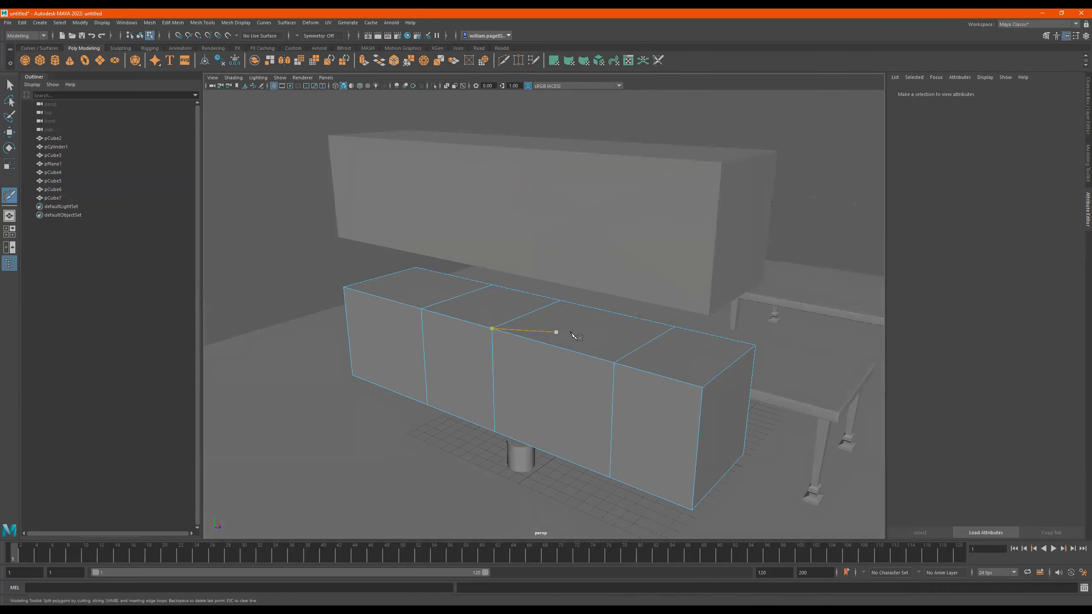
Display both boxes in smooth mesh preview and compare their shapes from several angles.
{"action": "key", "text": "3"}
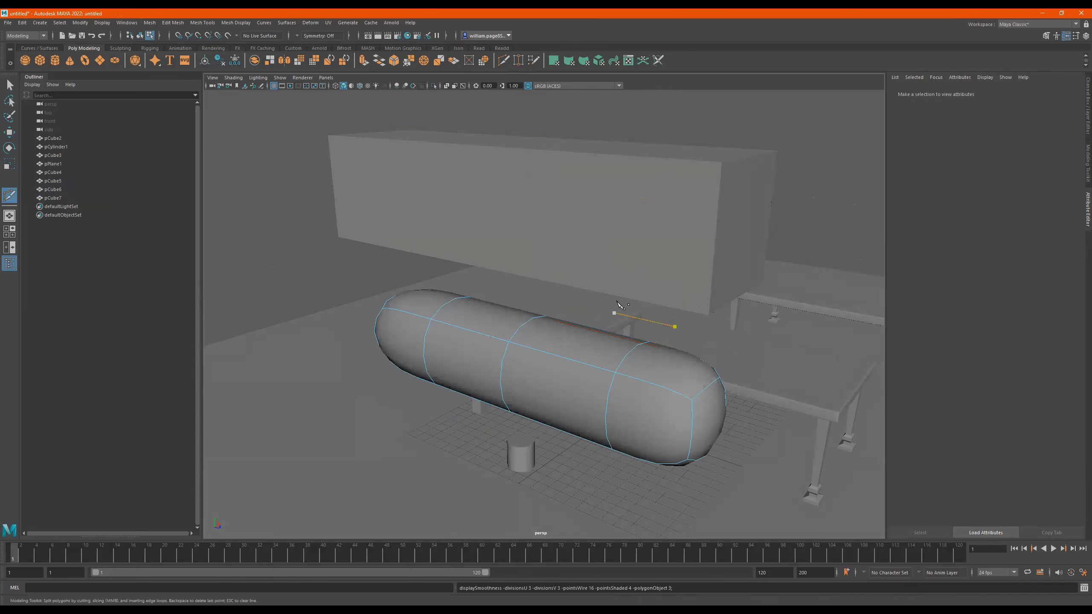
{"action": "key", "text": "q"}
{"action": "left_click", "coordinate": [606, 250]}
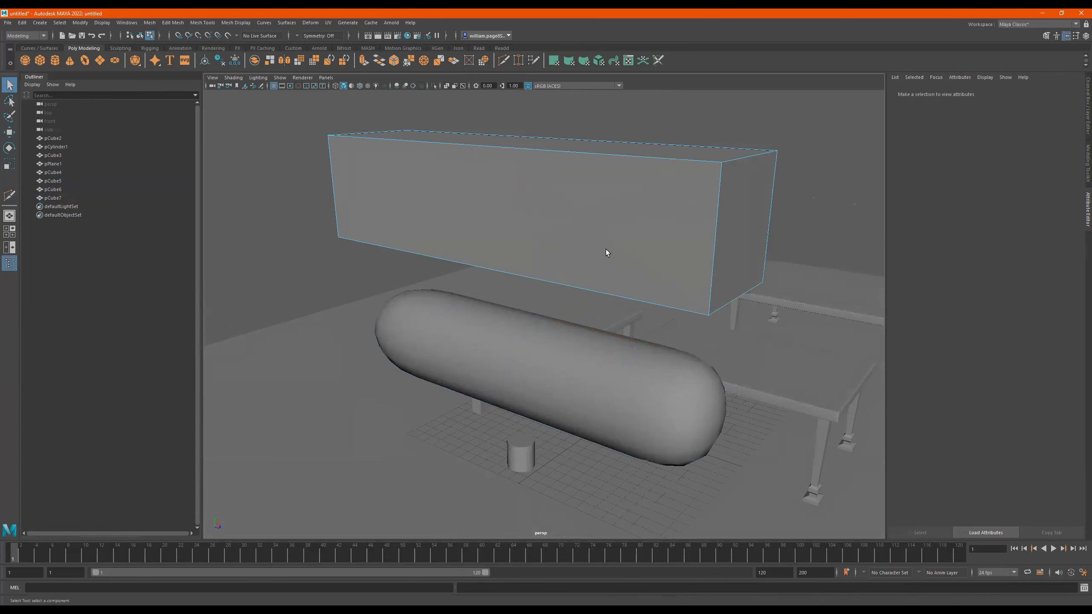
{"action": "key", "text": "3"}
{"action": "mouse_move", "coordinate": [717, 269]}
{"action": "left_mouse_down", "text": "alt"}
{"action": "mouse_move", "coordinate": [775, 239]}
{"action": "mouse_move", "coordinate": [730, 252]}
{"action": "left_mouse_up", "text": "alt"}
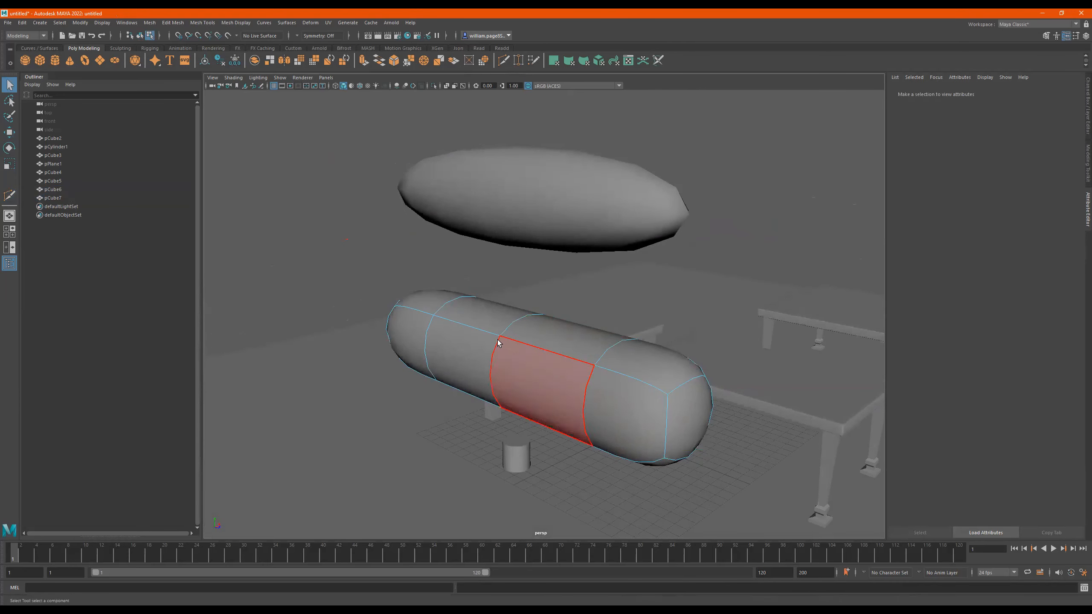
{"action": "left_click_drag", "start_coordinate": [560, 379], "coordinate": [542, 337], "text": "alt"}
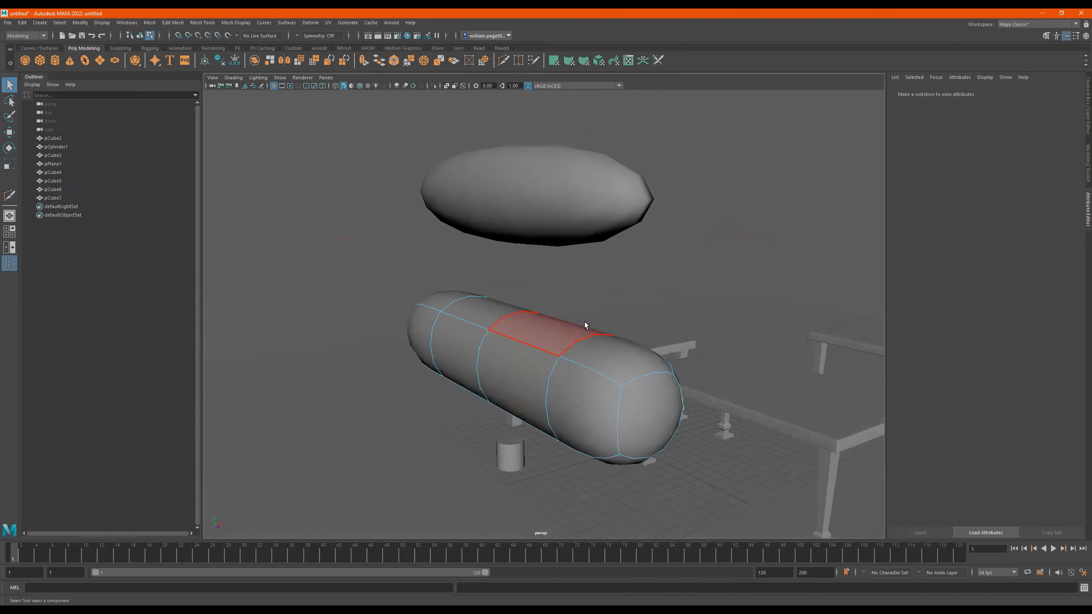
{"action": "left_click_drag", "start_coordinate": [557, 383], "coordinate": [582, 368], "text": "alt"}
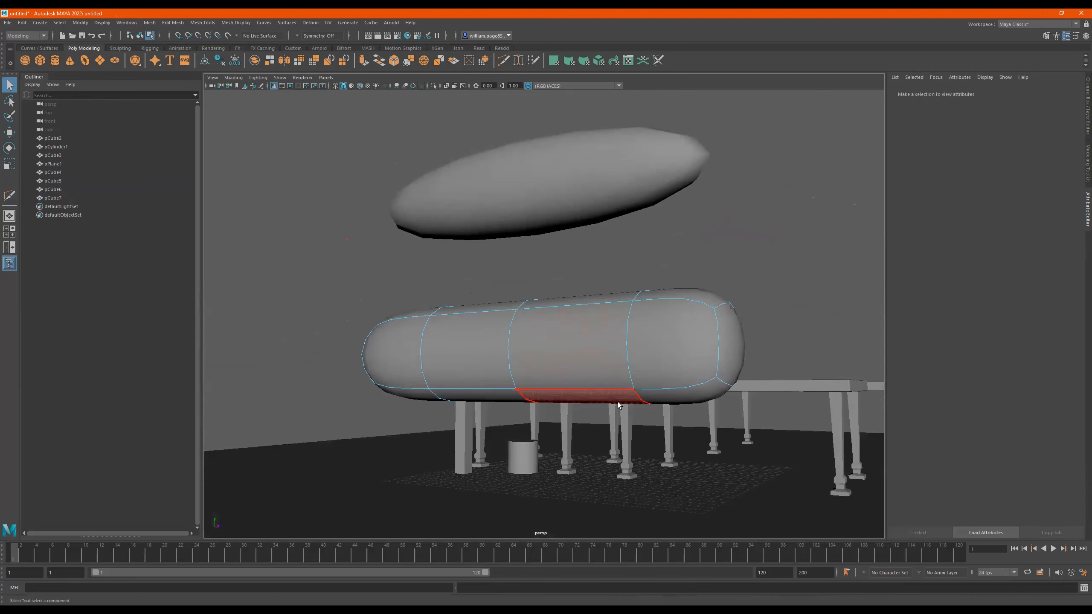
{"action": "left_click_drag", "start_coordinate": [620, 307], "coordinate": [622, 315], "text": "alt"}
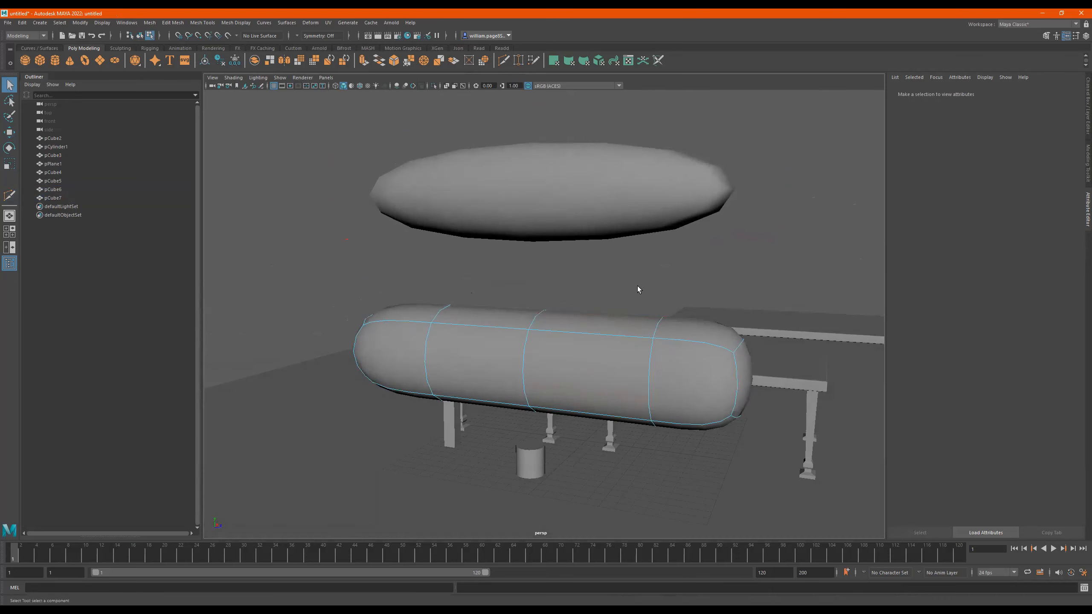
{"action": "left_click_drag", "start_coordinate": [535, 325], "coordinate": [599, 223], "text": "alt"}
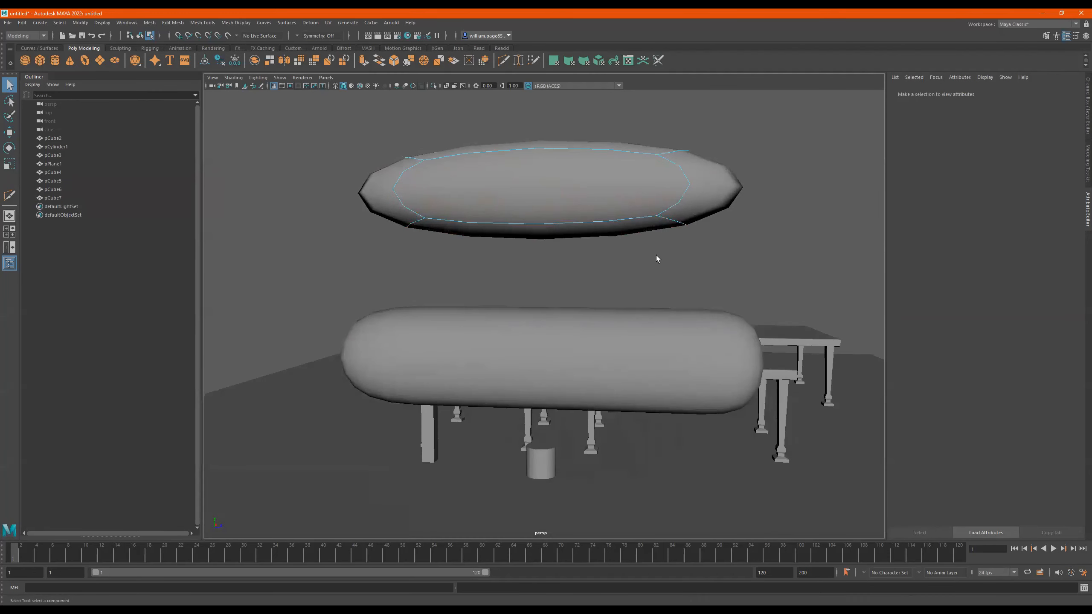
{"action": "left_click_drag", "start_coordinate": [666, 257], "coordinate": [563, 328], "text": "alt"}
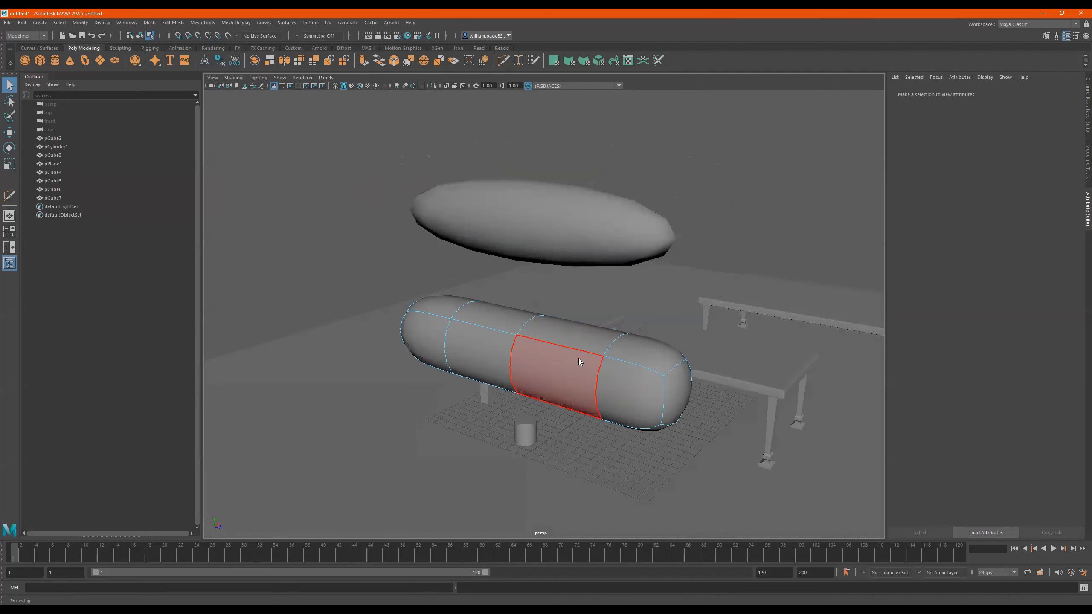
Compare the upper box's unsmoothed display with its smooth preview inside the cage, leaving the cage-and-smooth display on.
{"action": "left_click", "coordinate": [591, 222]}
{"action": "key", "text": "1"}
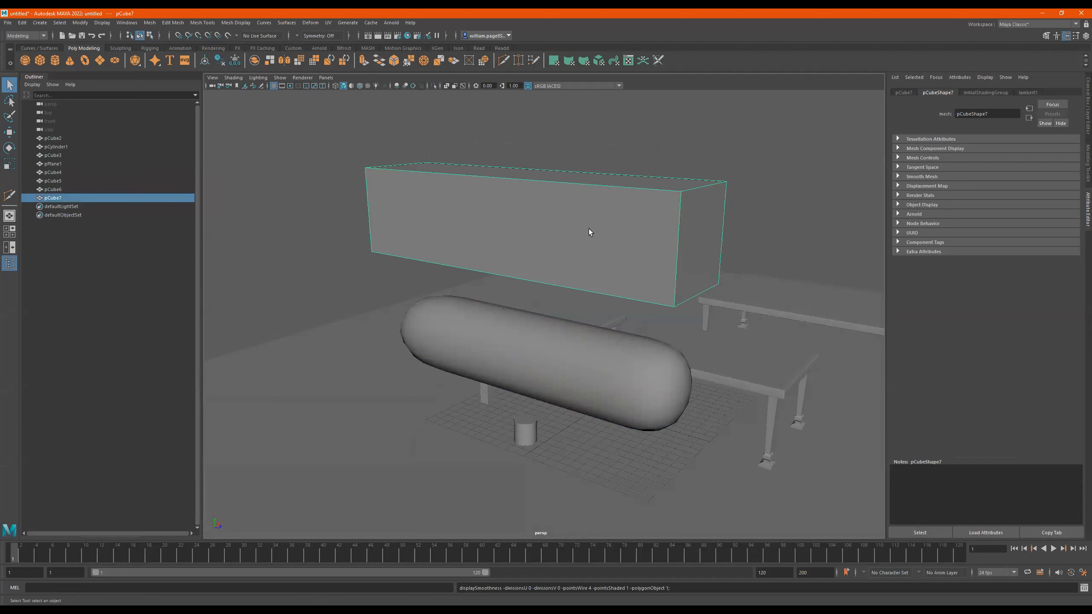
{"action": "key", "text": "2"}
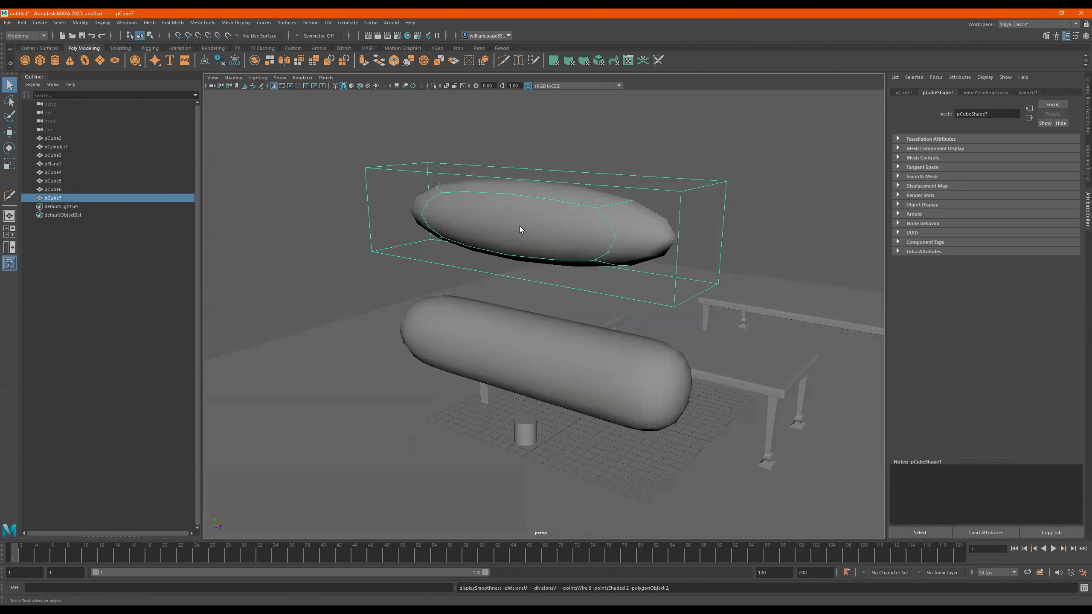
{"action": "key", "text": "1"}
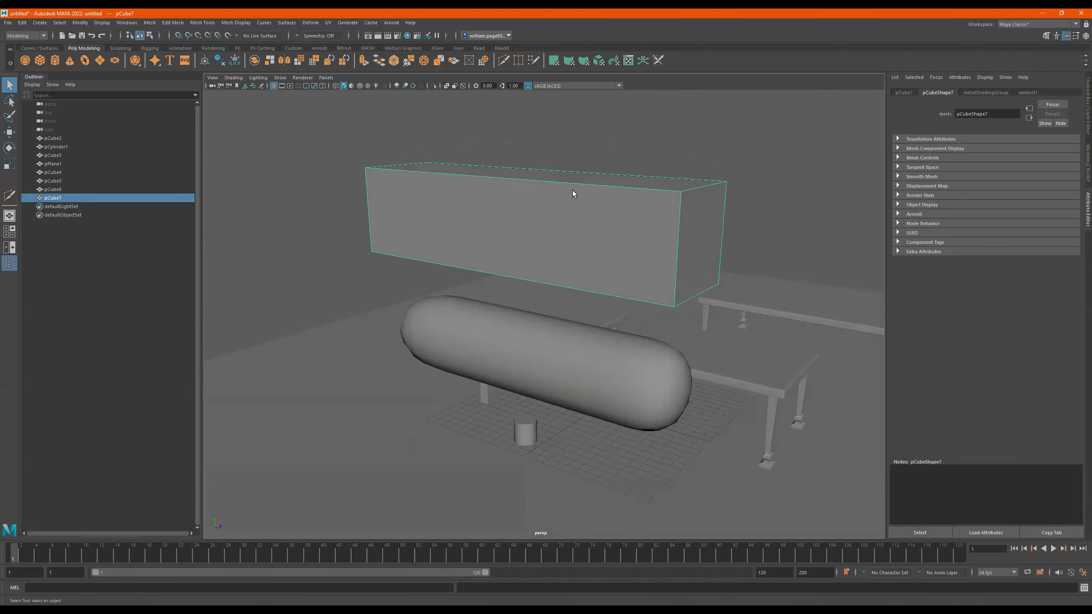
{"action": "key", "text": "2"}
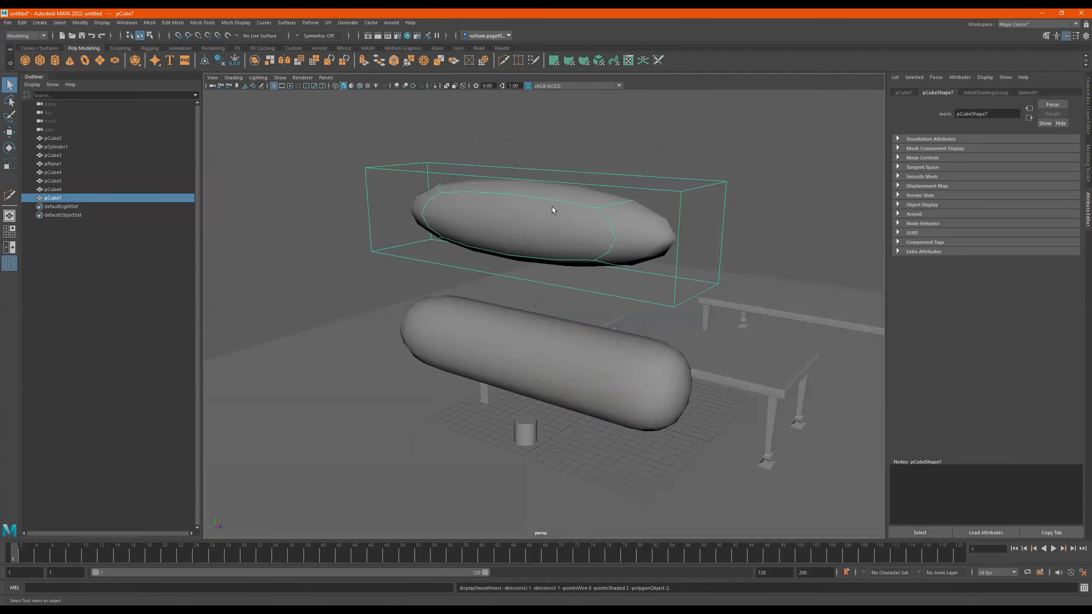
Return the upper box to unsmoothed display and show the lower box with its cage and smooth preview.
{"action": "key", "text": "3"}
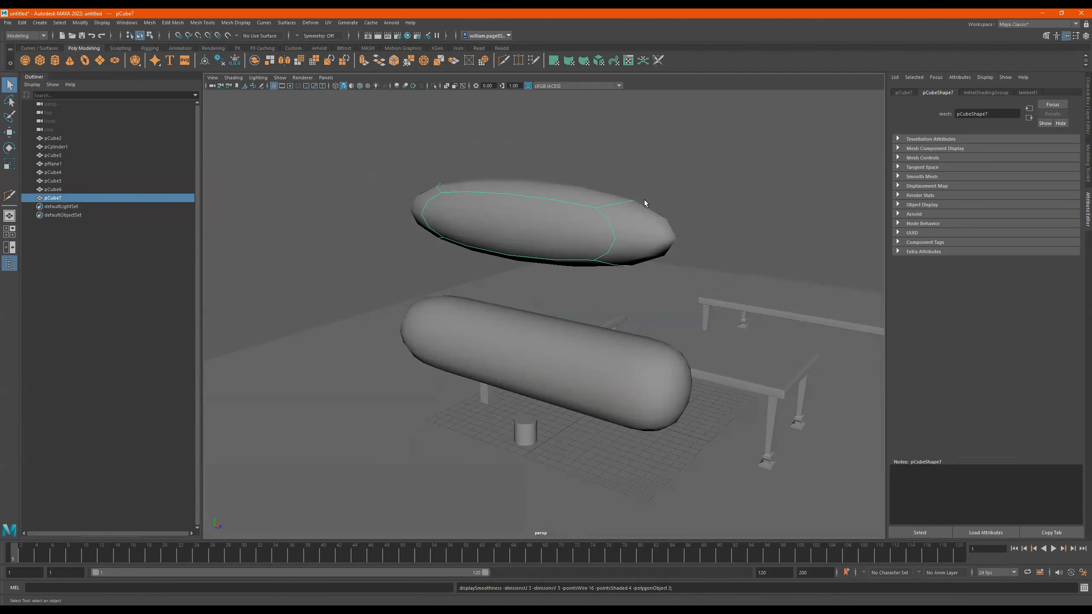
{"action": "key", "text": "1"}
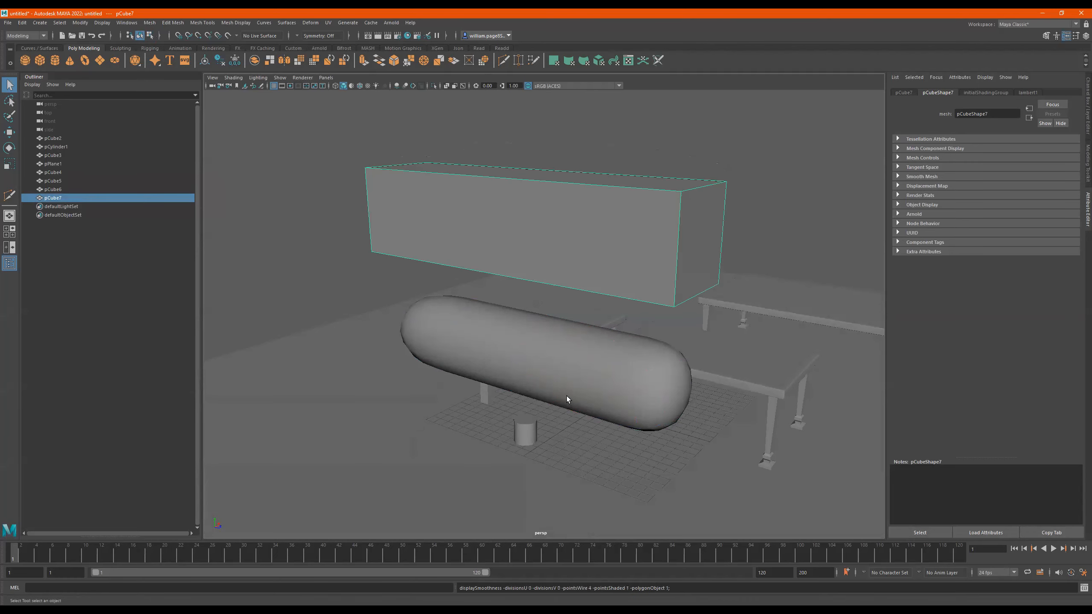
{"action": "left_click", "coordinate": [572, 380]}
{"action": "key", "text": "2"}
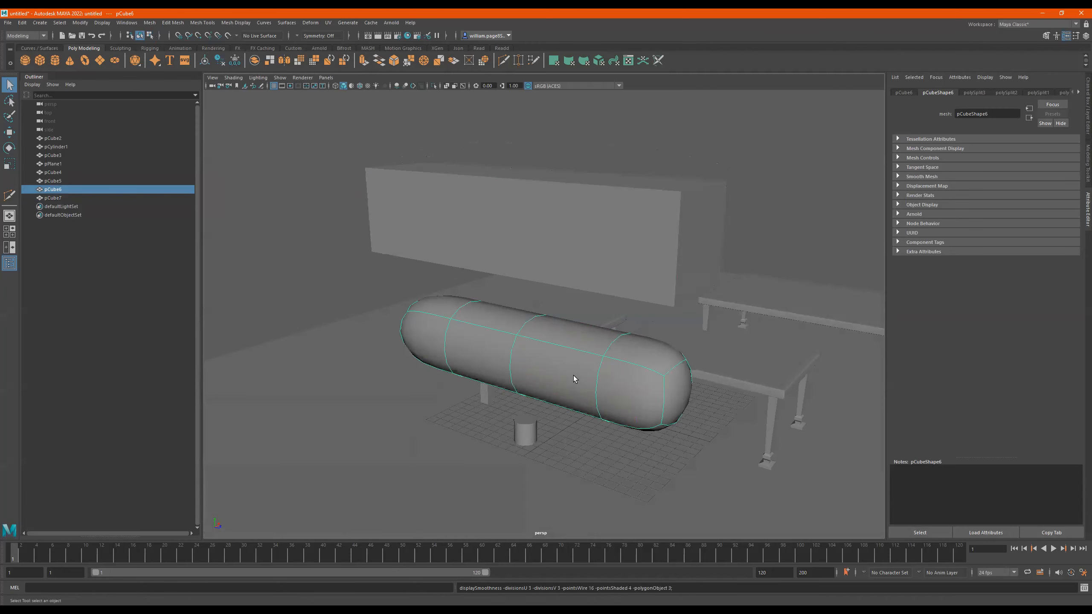
{"action": "key", "text": "1"}
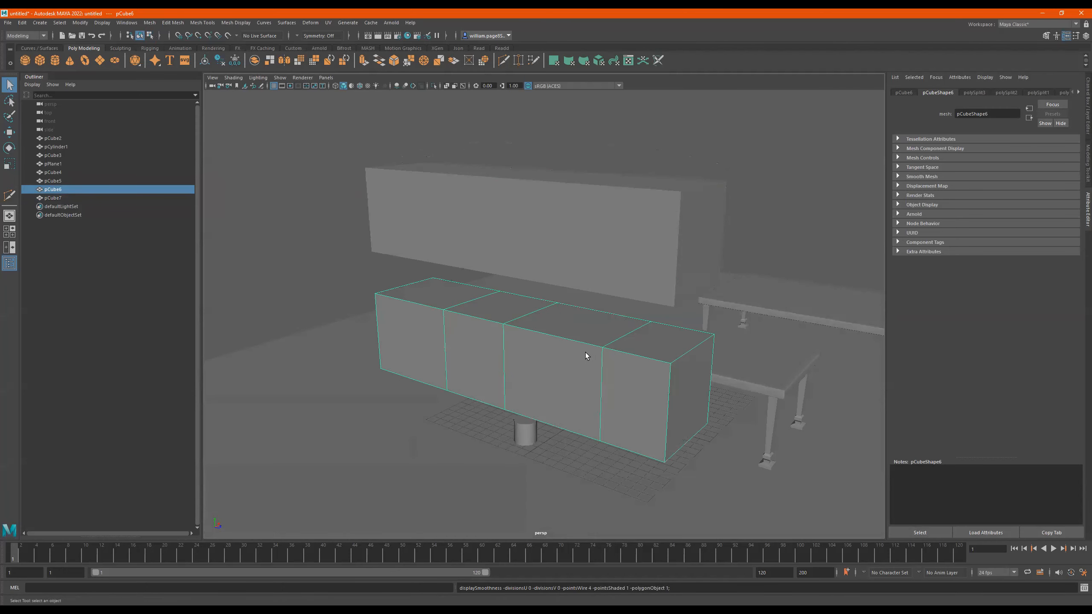
{"action": "key", "text": "3"}
{"action": "key", "text": "2"}
{"action": "mouse_move", "coordinate": [589, 357]}
{"action": "left_mouse_down", "text": "alt"}
{"action": "mouse_move", "coordinate": [579, 358]}
{"action": "mouse_move", "coordinate": [591, 356]}
{"action": "left_mouse_up", "text": "alt"}
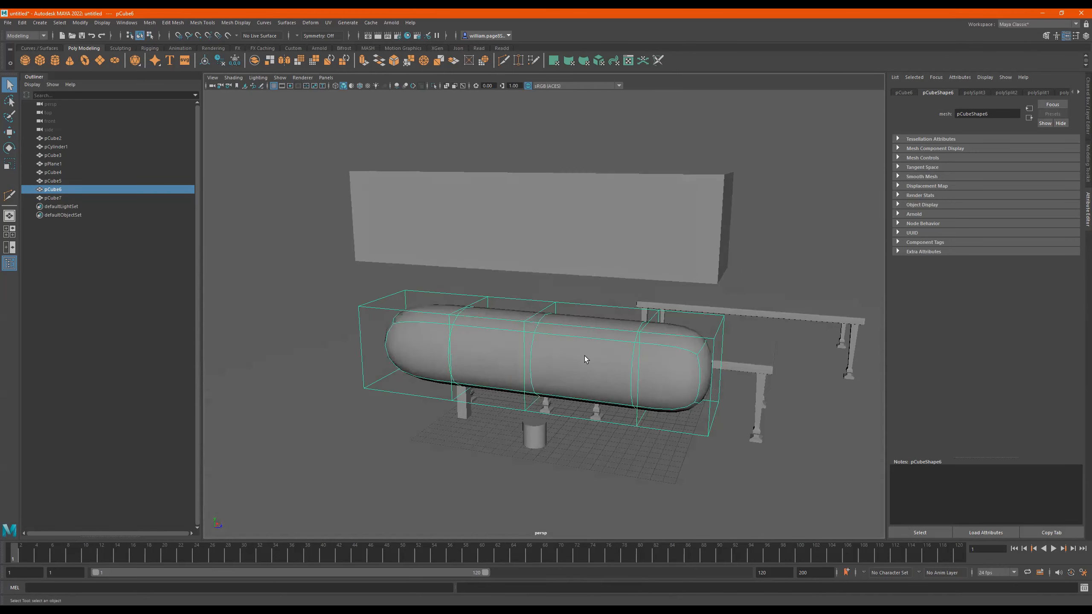
Delete the middle edge loop and one end edge loop from the lower box, keeping only one loop.
{"action": "key", "text": "F10"}
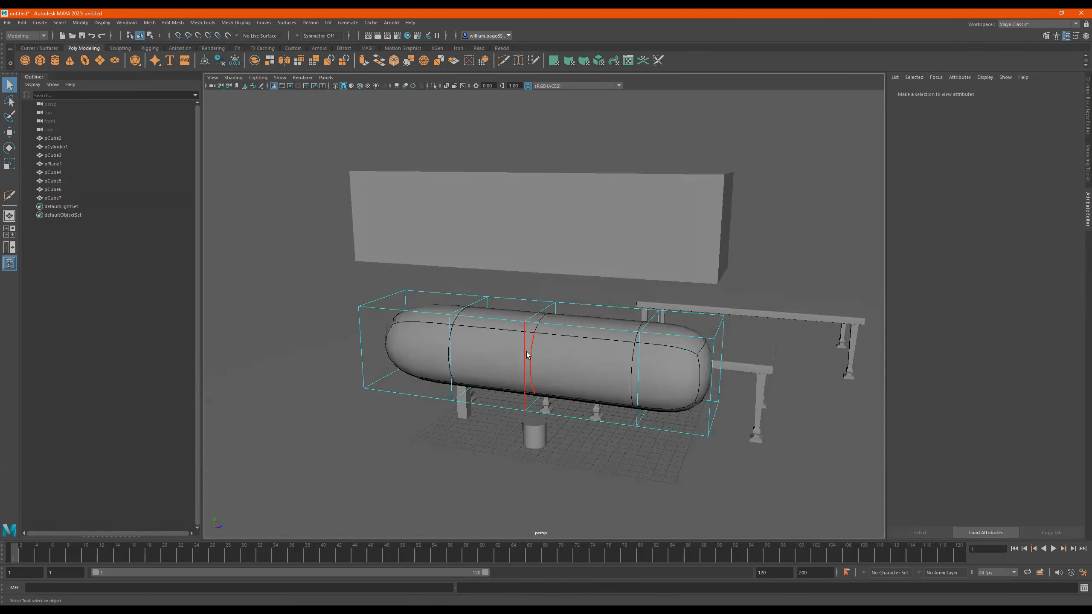
{"action": "double_click", "coordinate": [525, 354]}
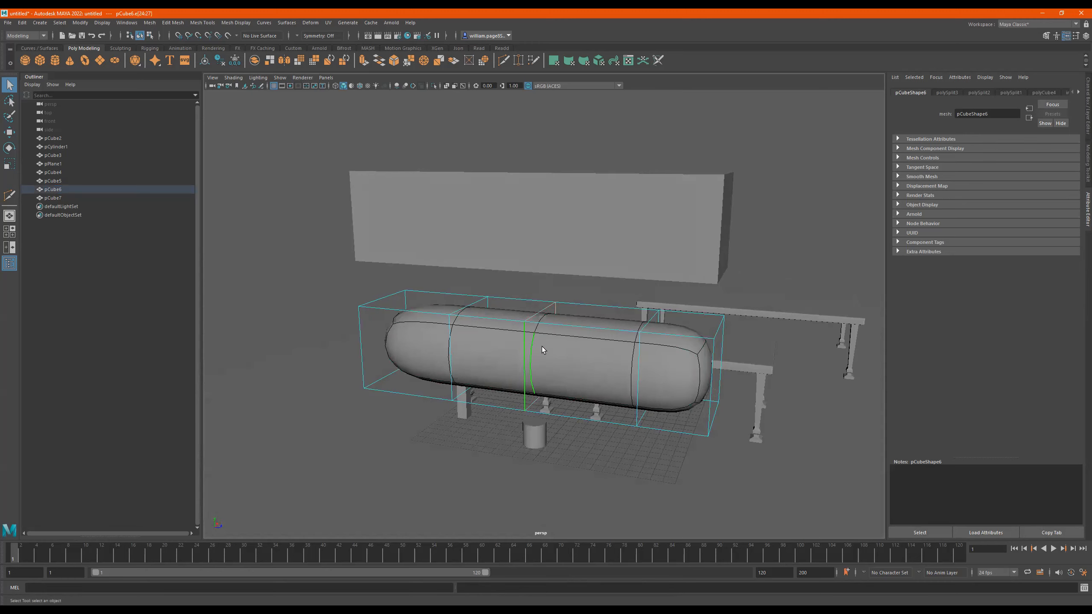
{"action": "right_click_drag", "start_coordinate": [549, 346], "coordinate": [404, 363], "text": "shift"}
{"action": "double_click", "coordinate": [453, 336]}
{"action": "left_click_drag", "start_coordinate": [405, 363], "coordinate": [505, 293], "text": "alt"}
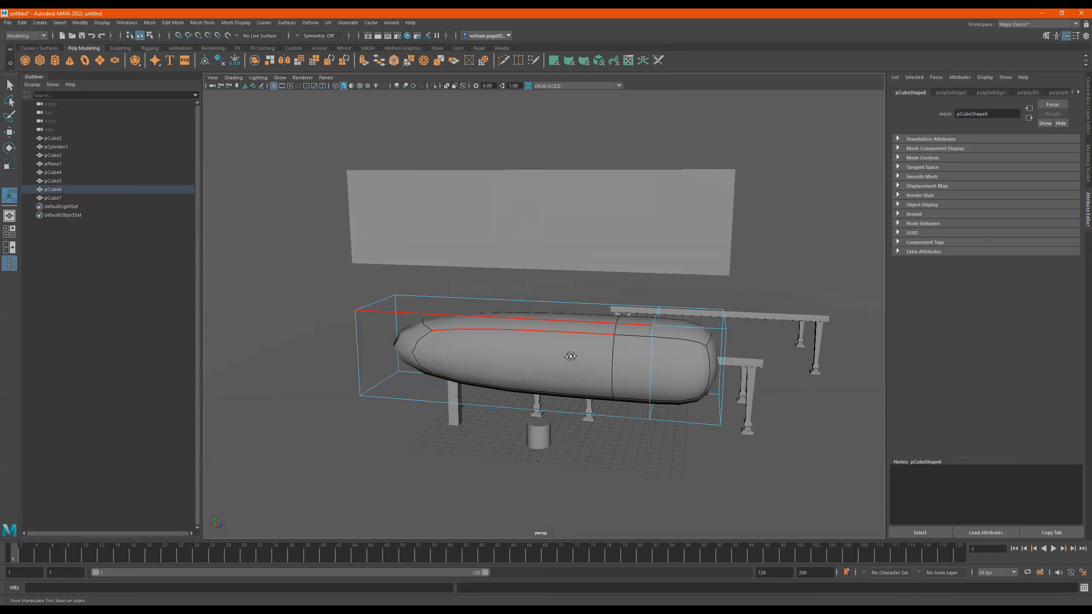
Slide the remaining edge loop back and forth along the lower box's length to reshape its smooth preview.
{"action": "left_click_drag", "start_coordinate": [570, 357], "coordinate": [597, 361], "text": "alt"}
{"action": "key", "text": "q"}
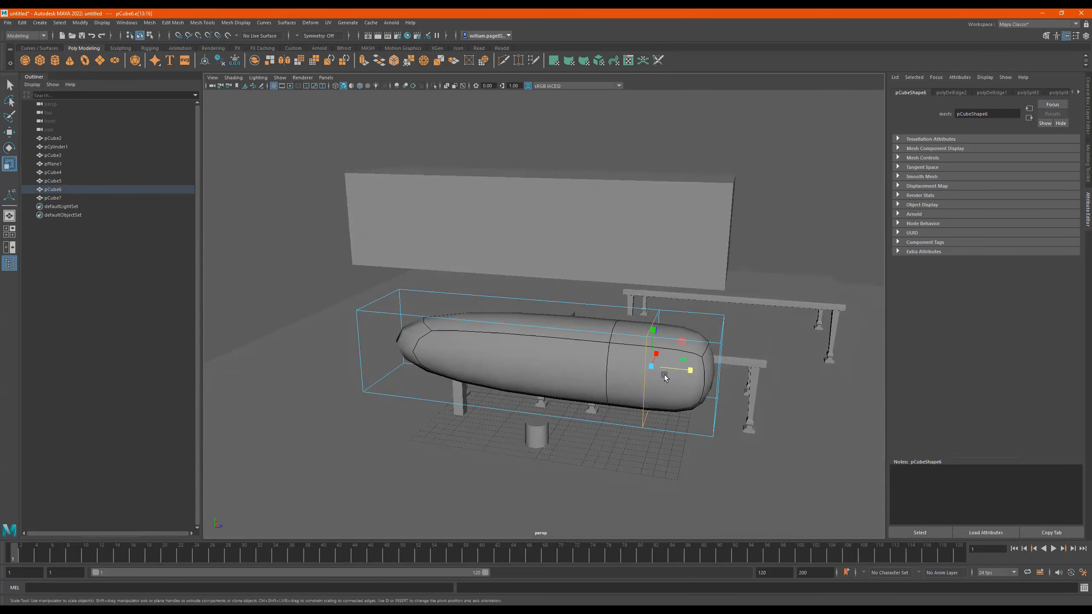
{"action": "key", "text": "e"}
{"action": "key", "text": "w"}
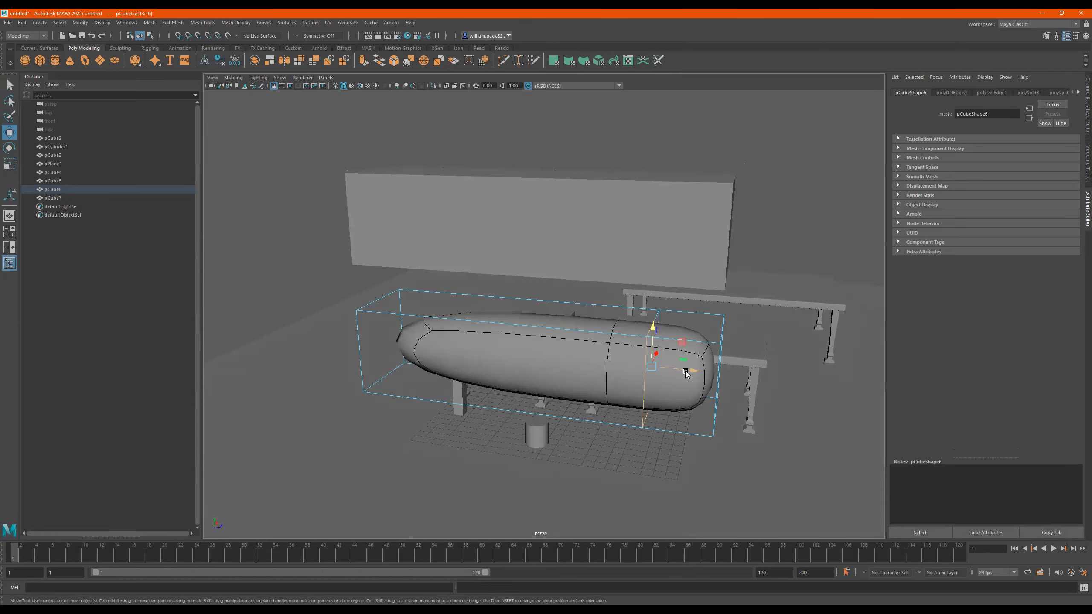
{"action": "left_click_drag", "start_coordinate": [697, 369], "coordinate": [481, 321]}
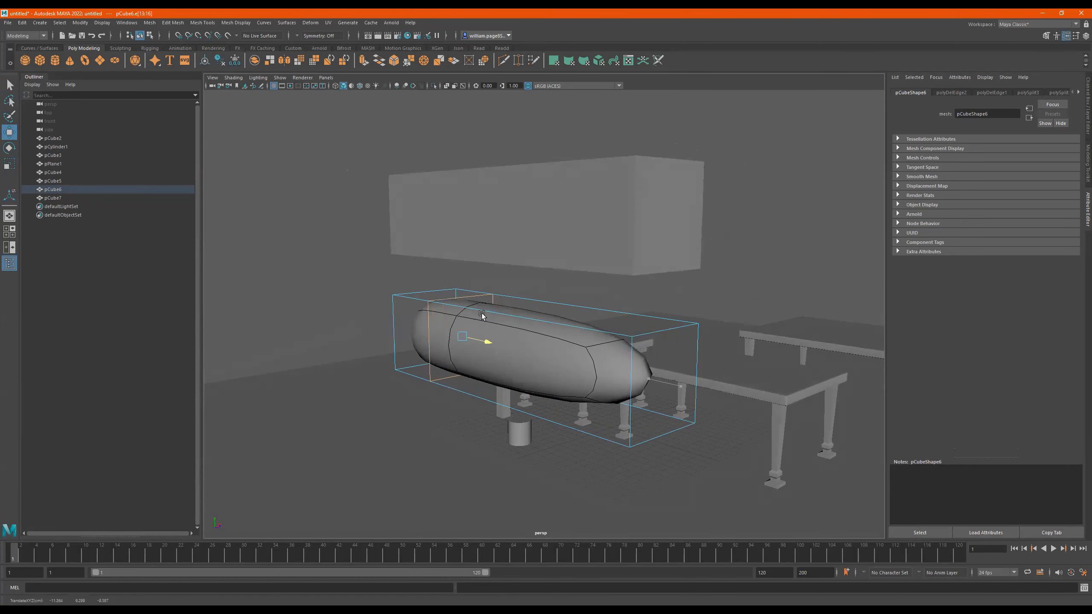
{"action": "left_click_drag", "start_coordinate": [565, 342], "coordinate": [606, 345]}
Undo the edge loop moves and deletions on the lower box.
{"action": "key", "text": "ctrl+z"}
{"action": "key", "text": "ctrl+z"}
{"action": "key", "text": "ctrl+z"}
{"action": "key", "text": "ctrl+z"}
{"action": "key", "text": "ctrl+z"}
{"action": "key", "text": "ctrl+z"}
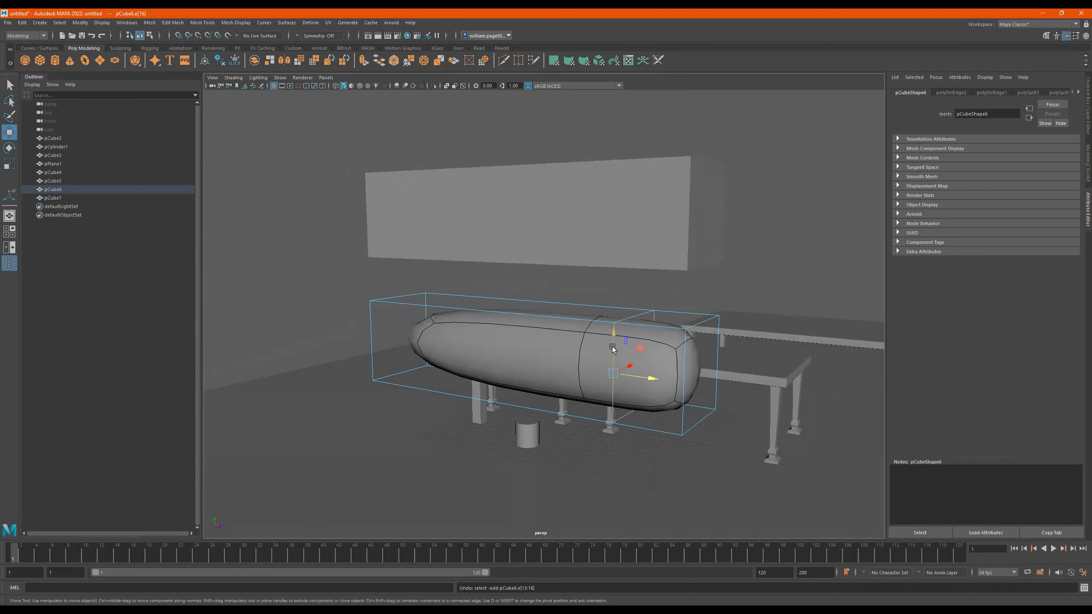
{"action": "key", "text": "ctrl+z"}
{"action": "key", "text": "ctrl+z"}
{"action": "key", "text": "ctrl+z"}
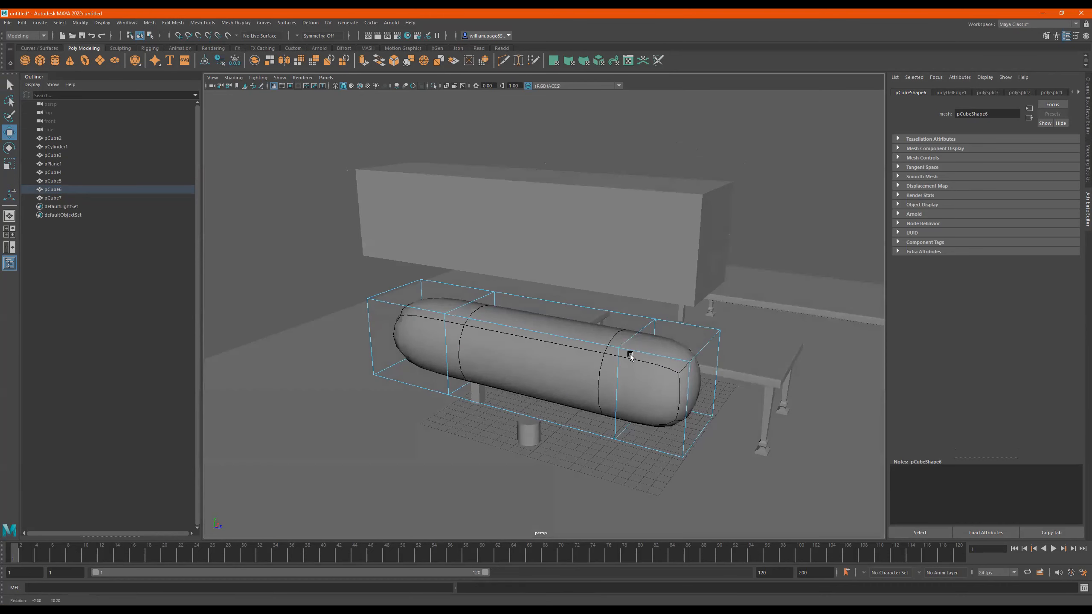
Extrude the long front face of the upper box outward to form a wide seat.
{"action": "left_click_drag", "start_coordinate": [623, 386], "coordinate": [566, 311], "text": "alt"}
{"action": "left_click", "coordinate": [572, 310]}
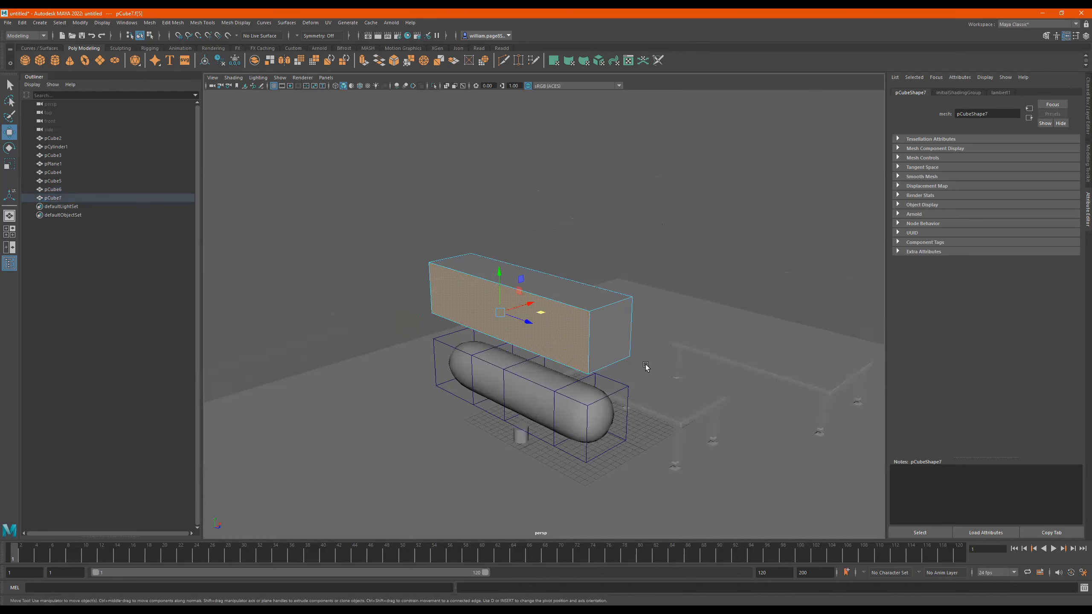
{"action": "right_click_drag", "start_coordinate": [650, 334], "coordinate": [646, 362], "text": "shift"}
{"action": "left_click_drag", "start_coordinate": [477, 310], "coordinate": [409, 329]}
Extrude the rear strip of the seat's top face upward about 12.2 units to form a backrest.
{"action": "left_click", "coordinate": [571, 279]}
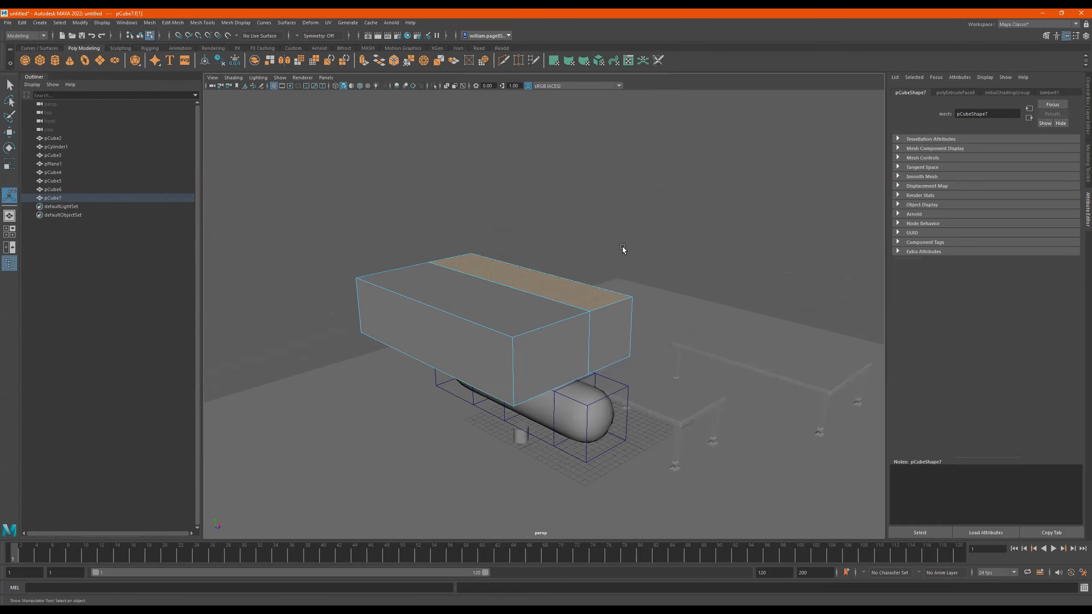
{"action": "key", "text": "ctrl+e"}
{"action": "left_click_drag", "start_coordinate": [522, 244], "coordinate": [495, 150]}
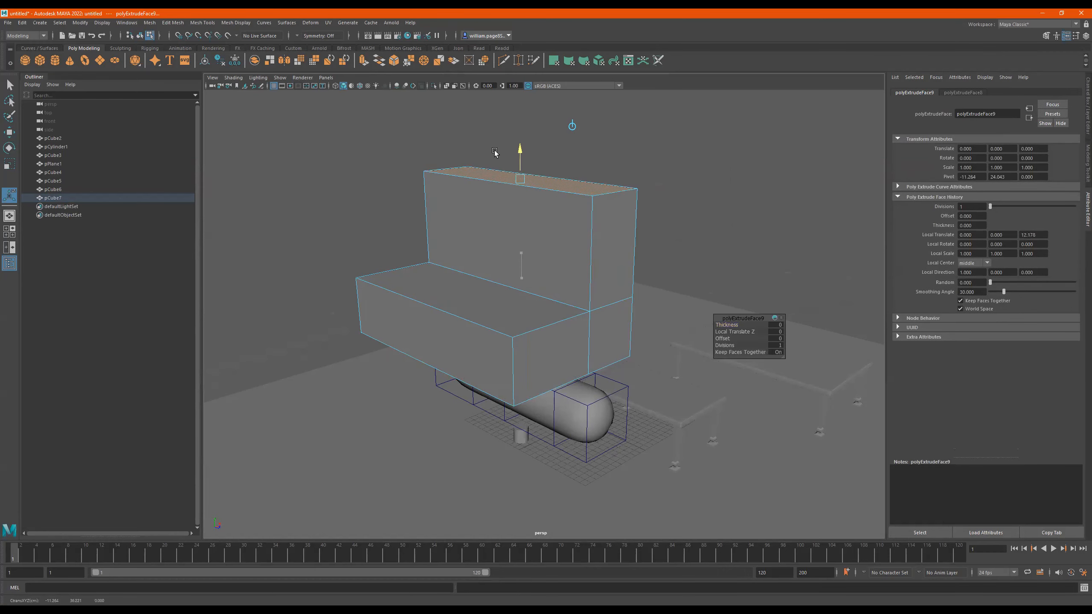
{"action": "left_click_drag", "start_coordinate": [597, 242], "coordinate": [579, 241], "text": "alt"}
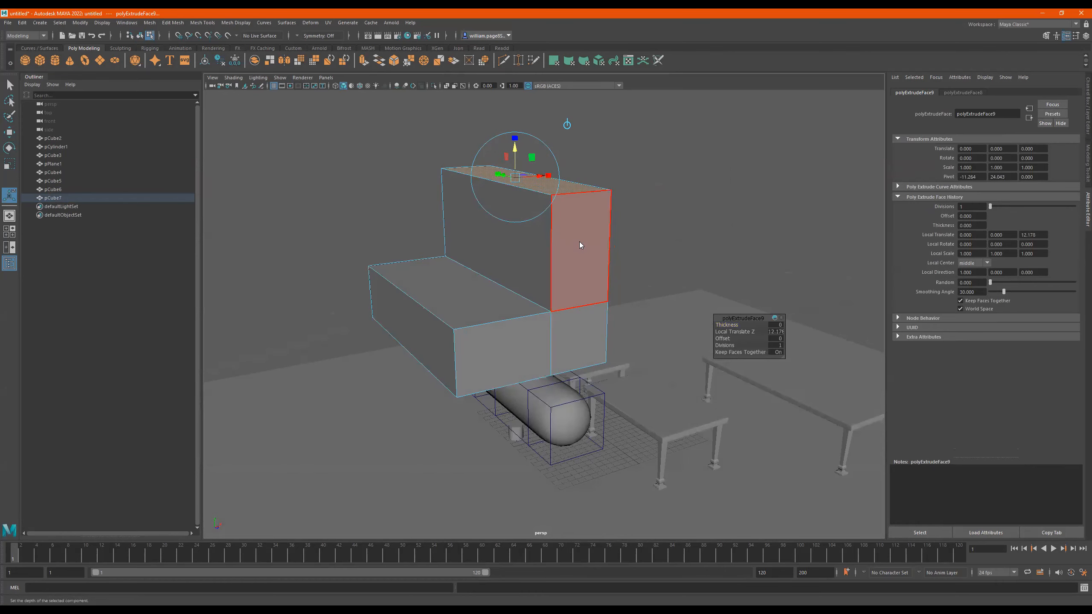
Compare the bench shape's smooth mesh preview with its unsmoothed display, leaving it unsmoothed.
{"action": "right_click_drag", "start_coordinate": [580, 242], "coordinate": [607, 214]}
{"action": "key", "text": "3"}
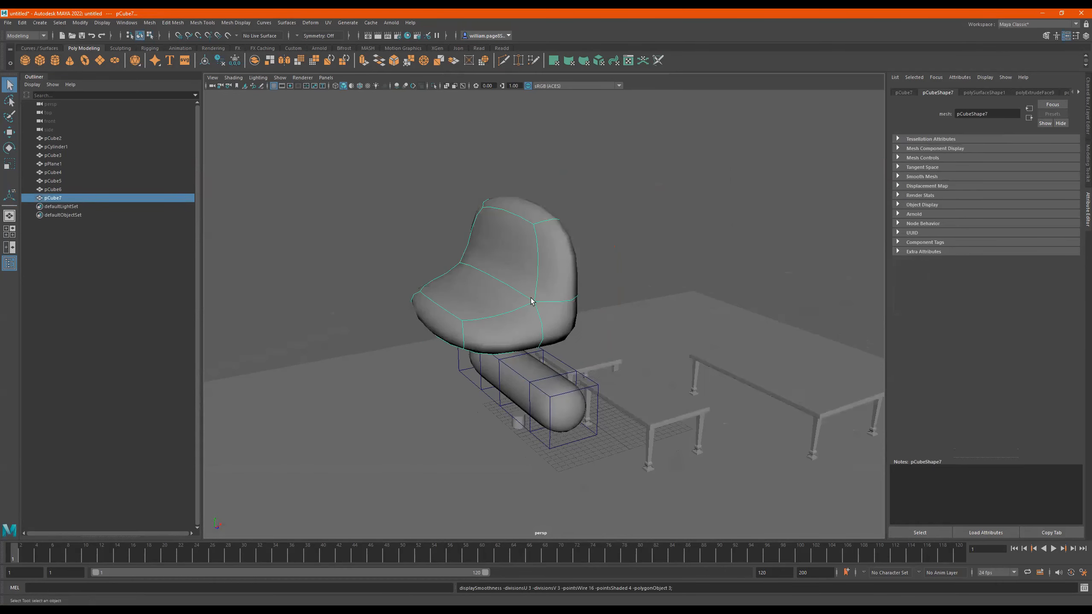
{"action": "left_click_drag", "start_coordinate": [535, 302], "coordinate": [568, 302], "text": "alt"}
{"action": "key", "text": "1"}
{"action": "key", "text": "3"}
{"action": "key", "text": "1"}
{"action": "key", "text": "3"}
{"action": "key", "text": "1"}
{"action": "left_click", "coordinate": [504, 60]}
{"action": "left_click", "coordinate": [618, 230]}
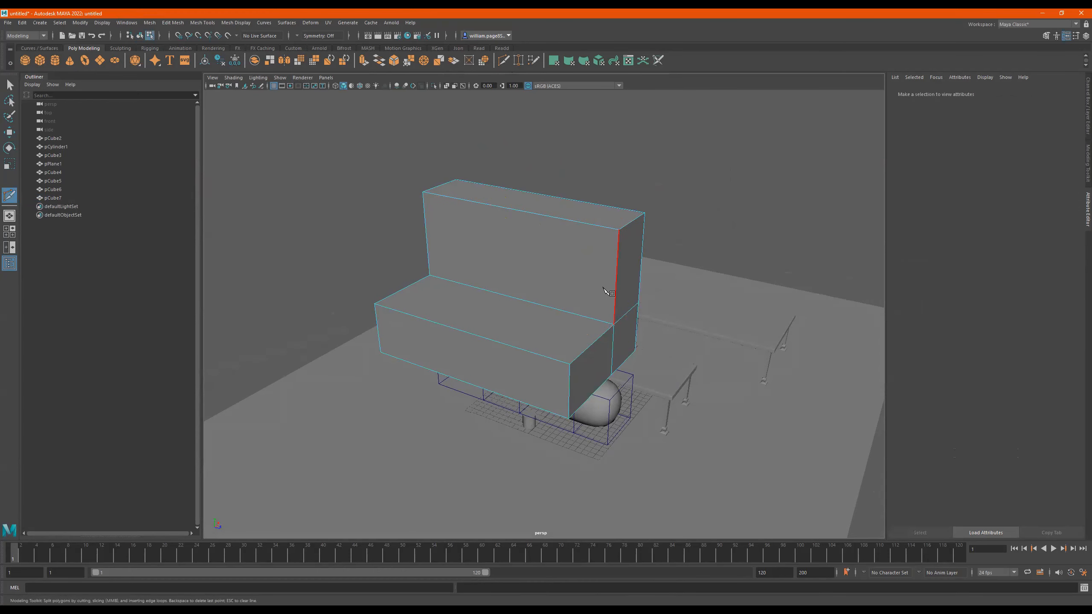
{"action": "key", "text": "q"}
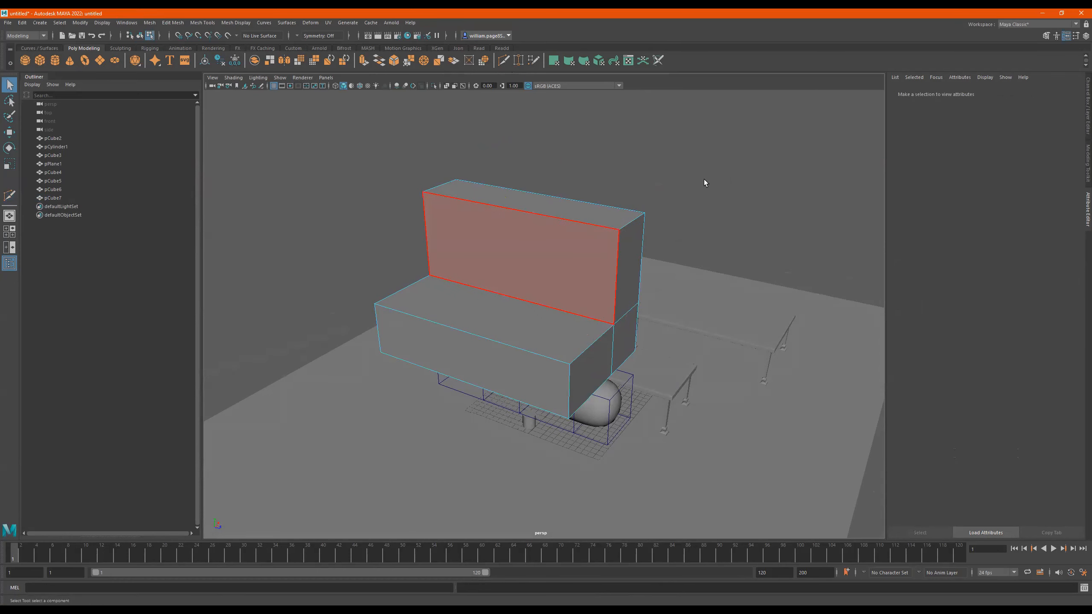
Duplicate the bench shape and move the copy lengthwise until it stands clear beside the original.
{"action": "key", "text": "F8"}
{"action": "left_click", "coordinate": [587, 278]}
{"action": "key", "text": "ctrl+d"}
{"action": "key", "text": "w"}
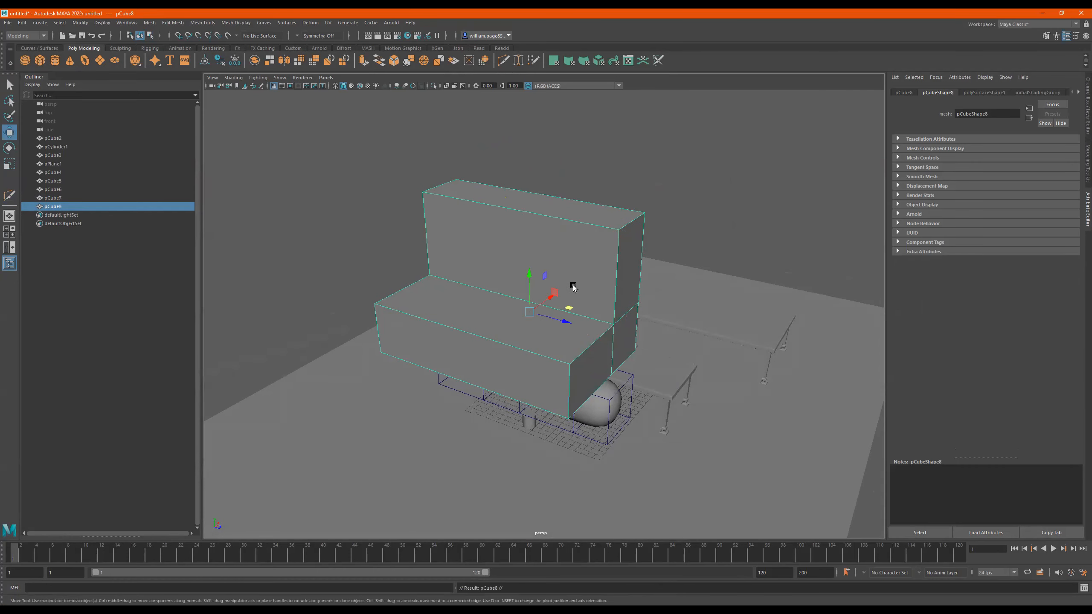
{"action": "left_click_drag", "start_coordinate": [564, 321], "coordinate": [370, 277]}
Insert an edge loop close to each end of the original bench with the Multi-Cut tool.
{"action": "left_click", "coordinate": [551, 287]}
{"action": "left_click_drag", "start_coordinate": [551, 287], "coordinate": [567, 268], "text": "alt"}
{"action": "left_click", "coordinate": [503, 60]}
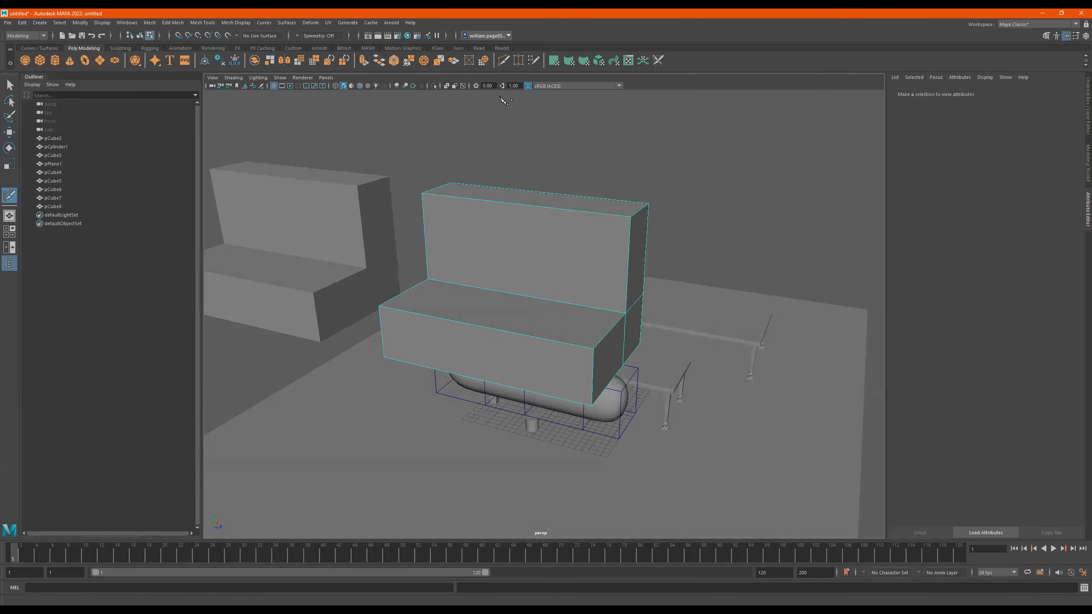
{"action": "left_click", "coordinate": [616, 216], "text": "ctrl"}
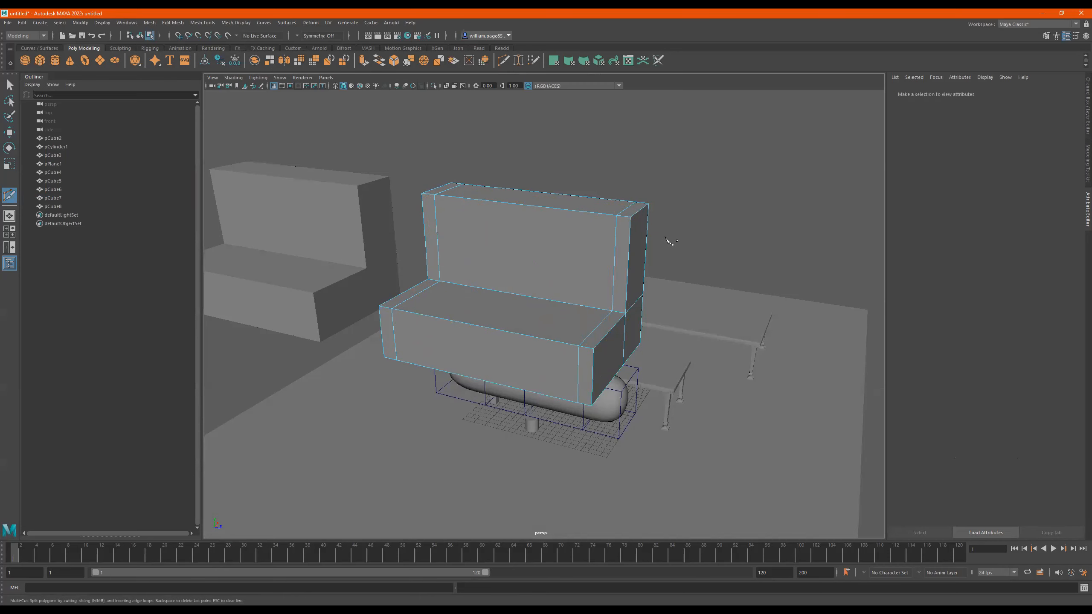
Compare the original bench's smooth preview with its unsmoothed display to examine the effect of the end loops.
{"action": "key", "text": "3"}
{"action": "left_click_drag", "start_coordinate": [730, 271], "coordinate": [681, 272], "text": "alt"}
{"action": "key", "text": "1"}
{"action": "key", "text": "3"}
{"action": "key", "text": "1"}
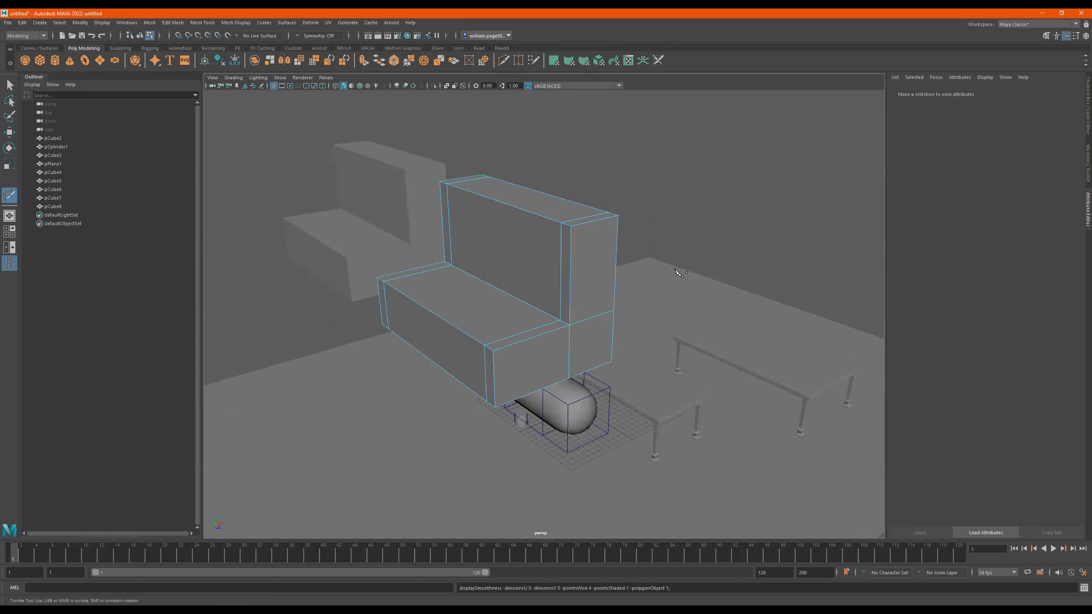
Insert horizontal edge loops near the base and the top of the backrest, checking the smooth preview after each.
{"action": "left_click", "coordinate": [570, 311], "text": "ctrl"}
{"action": "key", "text": "3"}
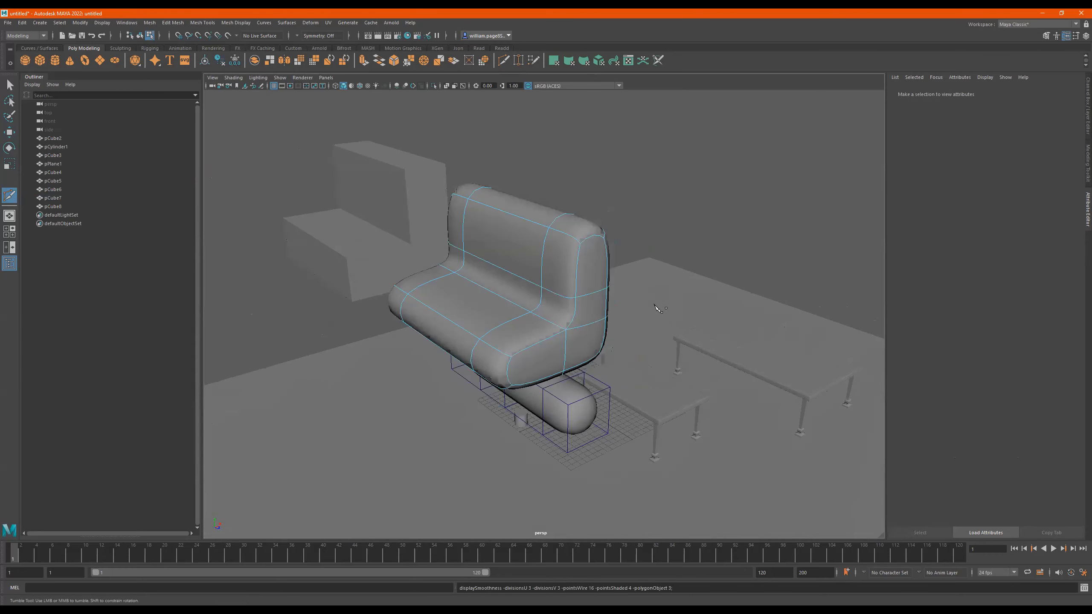
{"action": "key", "text": "1"}
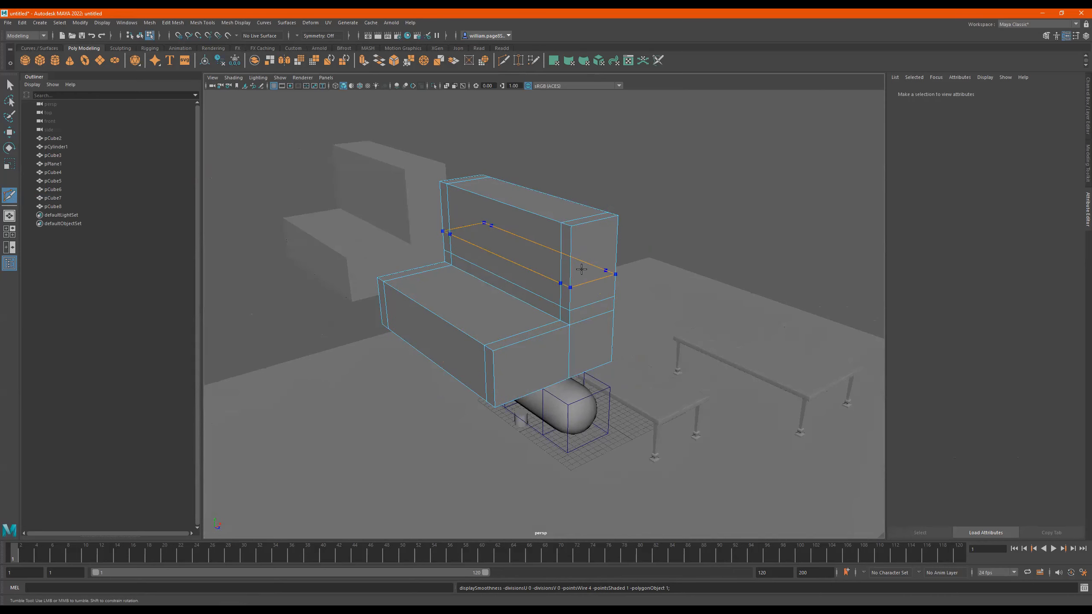
{"action": "left_click", "coordinate": [569, 236], "text": "ctrl"}
{"action": "key", "text": "3"}
{"action": "key", "text": "1"}
Switch the bench repeatedly between smooth preview and unsmoothed display to examine how the backrest loops tighten its edges.
{"action": "left_click_drag", "start_coordinate": [604, 221], "coordinate": [658, 314], "text": "alt"}
{"action": "key", "text": "1"}
{"action": "key", "text": "3"}
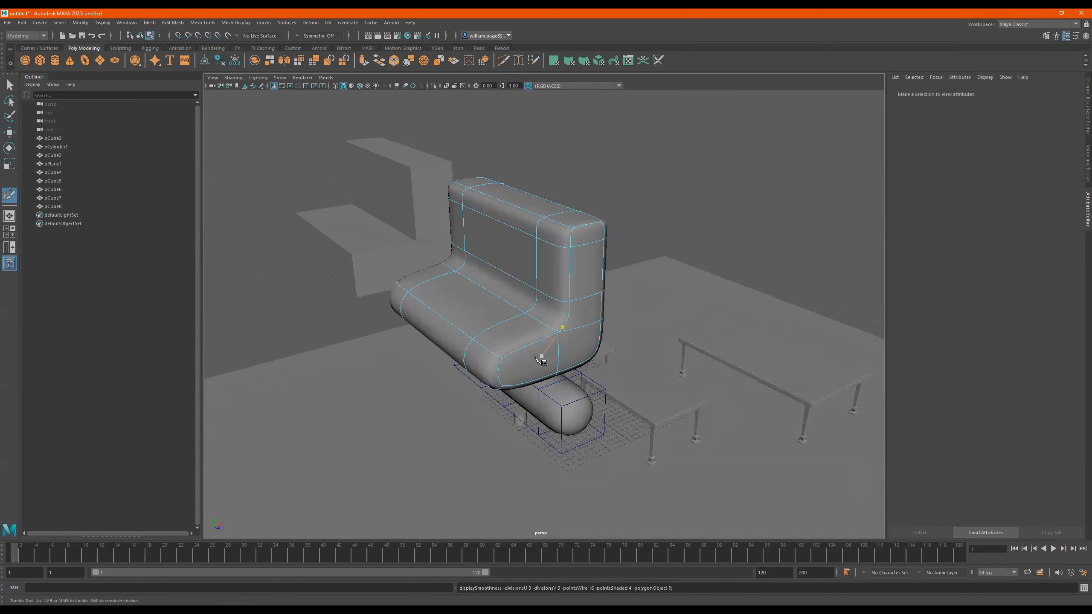
{"action": "key", "text": "1"}
{"action": "key", "text": "3"}
{"action": "key", "text": "1"}
{"action": "key", "text": "3"}
{"action": "key", "text": "1"}
{"action": "key", "text": "3"}
{"action": "key", "text": "1"}
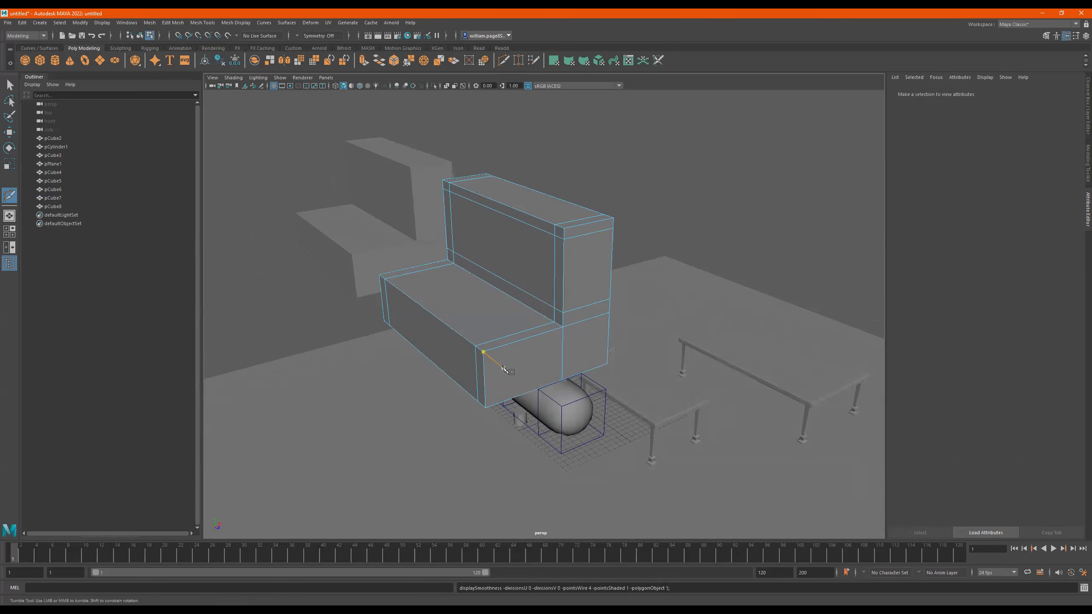
Insert lengthwise edge loops near the seat's front edge and near the backrest, and display the bench in smooth preview.
{"action": "left_click_drag", "start_coordinate": [631, 294], "coordinate": [639, 287], "text": "alt"}
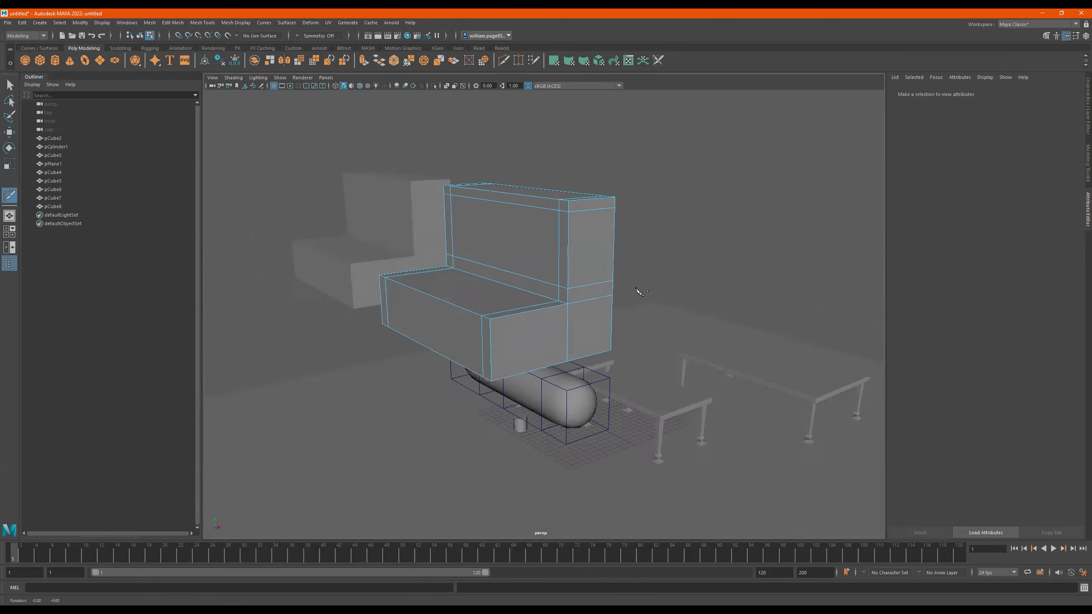
{"action": "left_click", "coordinate": [506, 321], "text": "ctrl"}
{"action": "left_click", "coordinate": [554, 308], "text": "ctrl"}
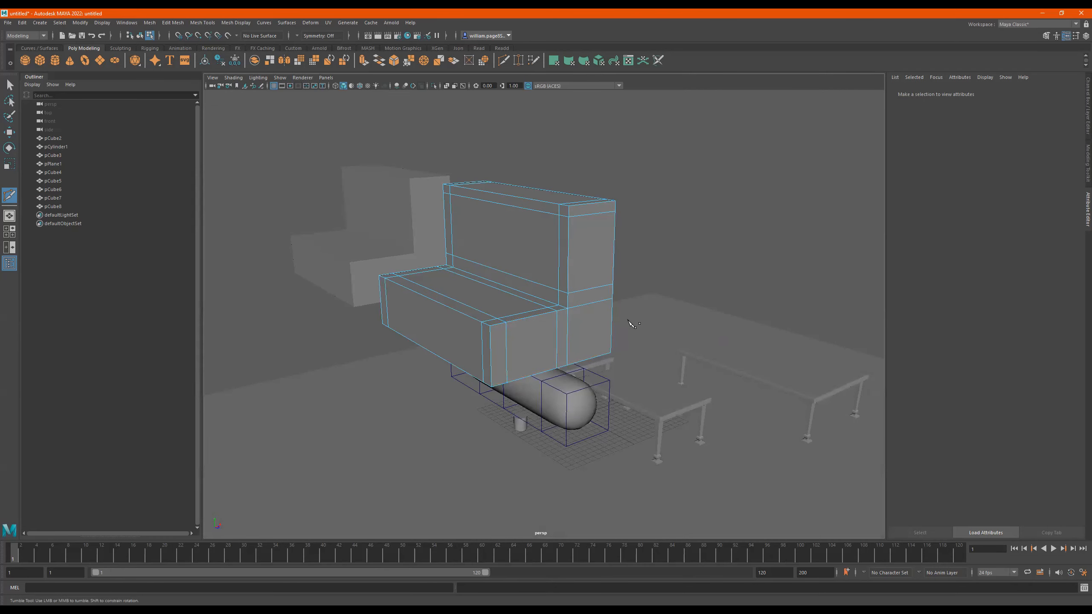
{"action": "key", "text": "3"}
{"action": "left_click_drag", "start_coordinate": [639, 308], "coordinate": [701, 323], "text": "alt"}
{"action": "scroll", "coordinate": [540, 312], "scroll_direction": "down", "scroll_amount": 3}
{"action": "mouse_move", "coordinate": [526, 301]}
{"action": "left_mouse_down", "text": "alt"}
{"action": "mouse_move", "coordinate": [533, 310]}
{"action": "mouse_move", "coordinate": [511, 297]}
{"action": "left_mouse_up", "text": "alt"}
Select all edges of the duplicated bench and bevel them.
{"action": "key", "text": "q"}
{"action": "middle_click_drag", "start_coordinate": [511, 298], "coordinate": [591, 298], "text": "alt"}
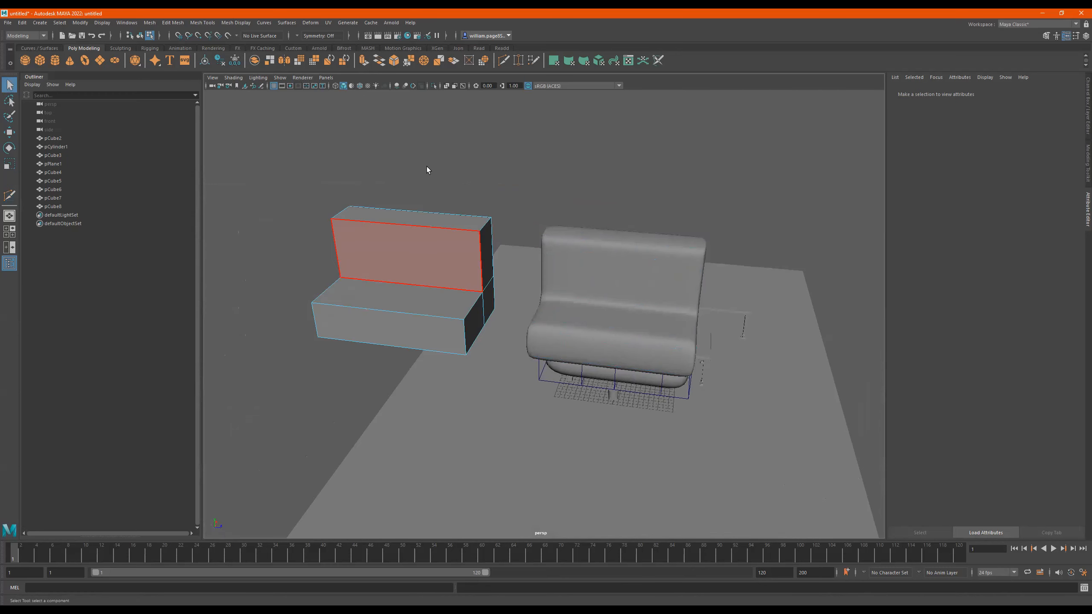
{"action": "left_click_drag", "start_coordinate": [531, 126], "coordinate": [272, 435]}
{"action": "right_click_drag", "start_coordinate": [347, 275], "coordinate": [506, 275], "text": "alt"}
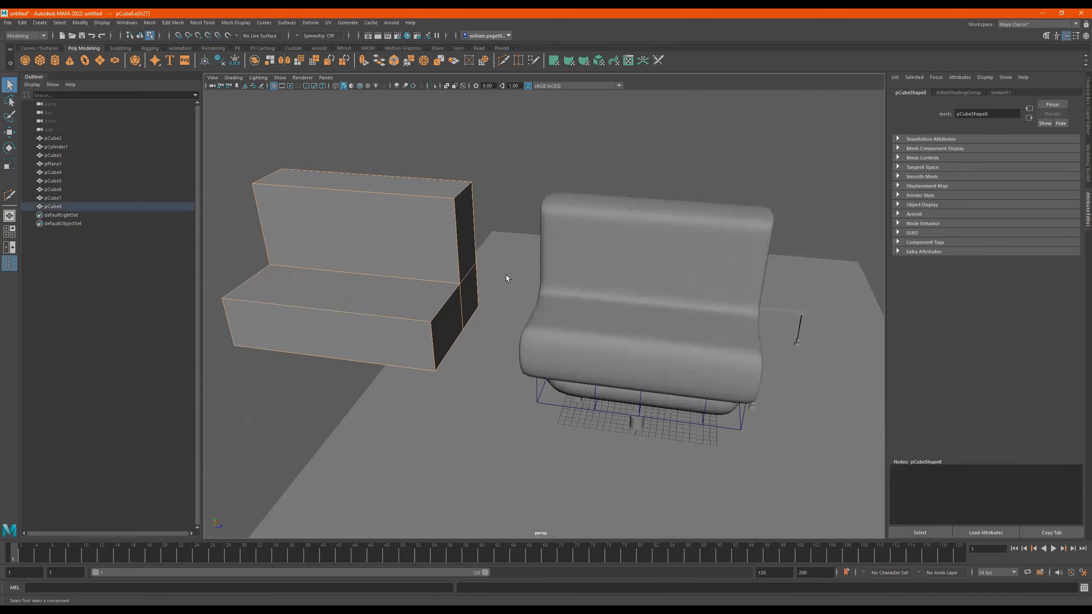
{"action": "middle_click_drag", "start_coordinate": [430, 274], "coordinate": [489, 282], "text": "alt"}
{"action": "right_click_drag", "start_coordinate": [472, 266], "coordinate": [488, 248], "text": "shift"}
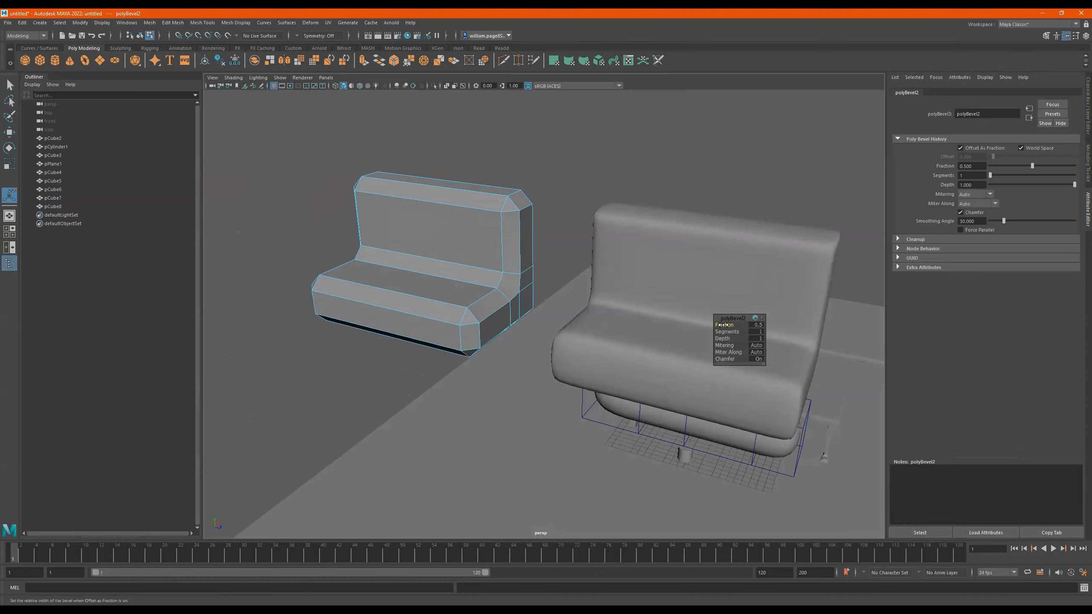
Set the bevel to 2 segments with a fraction of 0.38 and display the copy in smooth mesh preview.
{"action": "left_click_drag", "start_coordinate": [724, 332], "coordinate": [586, 292]}
{"action": "left_click_drag", "start_coordinate": [726, 325], "coordinate": [725, 323]}
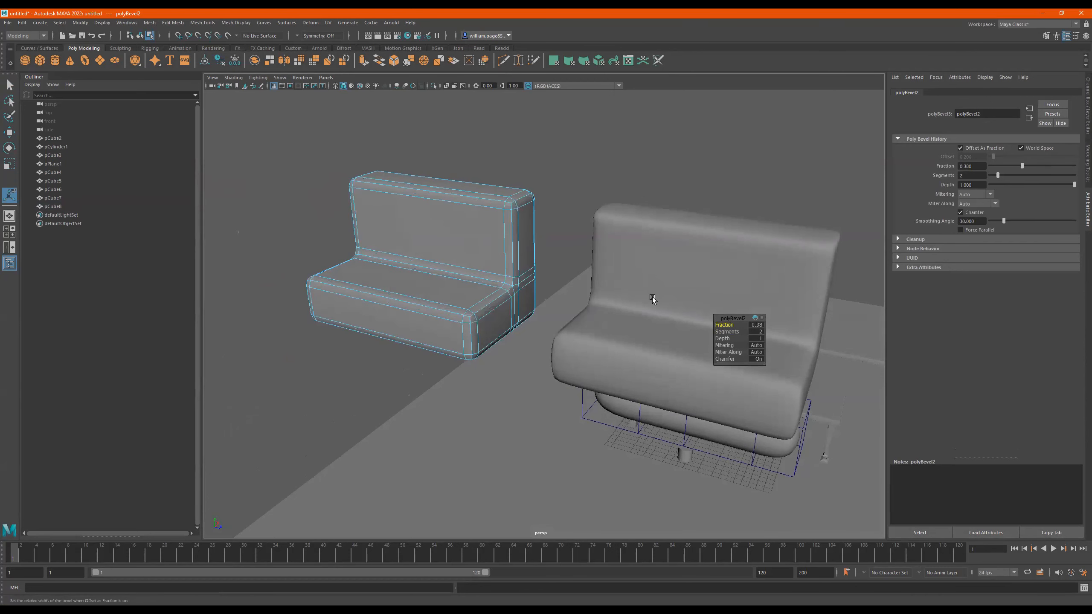
{"action": "key", "text": "q"}
{"action": "key", "text": "3"}
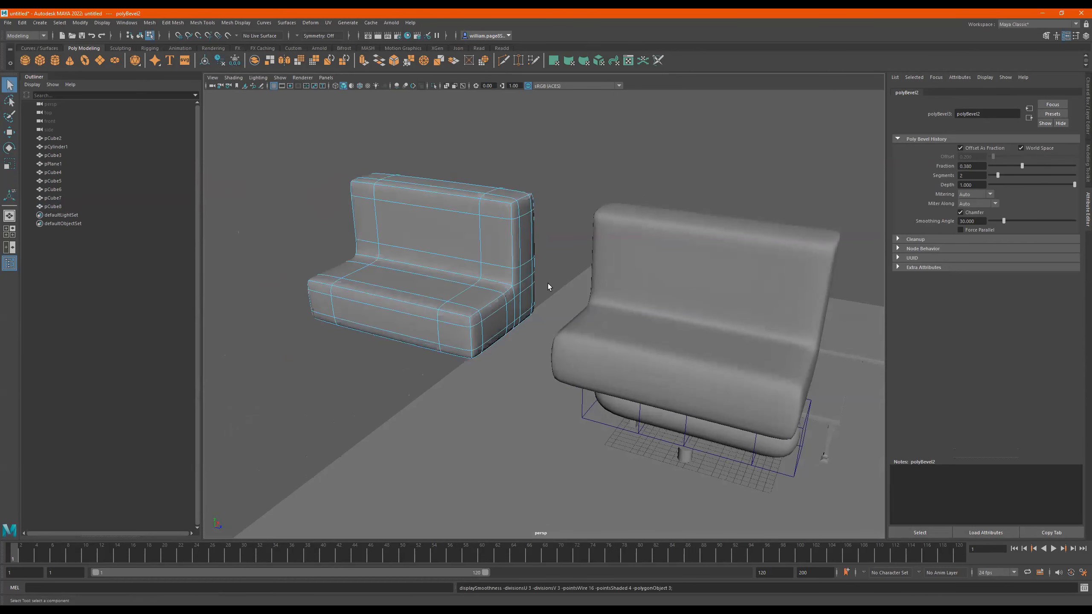
Return to object selection and compare the two smoothed benches from several sides.
{"action": "key", "text": "F8"}
{"action": "left_click", "coordinate": [656, 193]}
{"action": "left_click_drag", "start_coordinate": [657, 192], "coordinate": [630, 241], "text": "alt"}
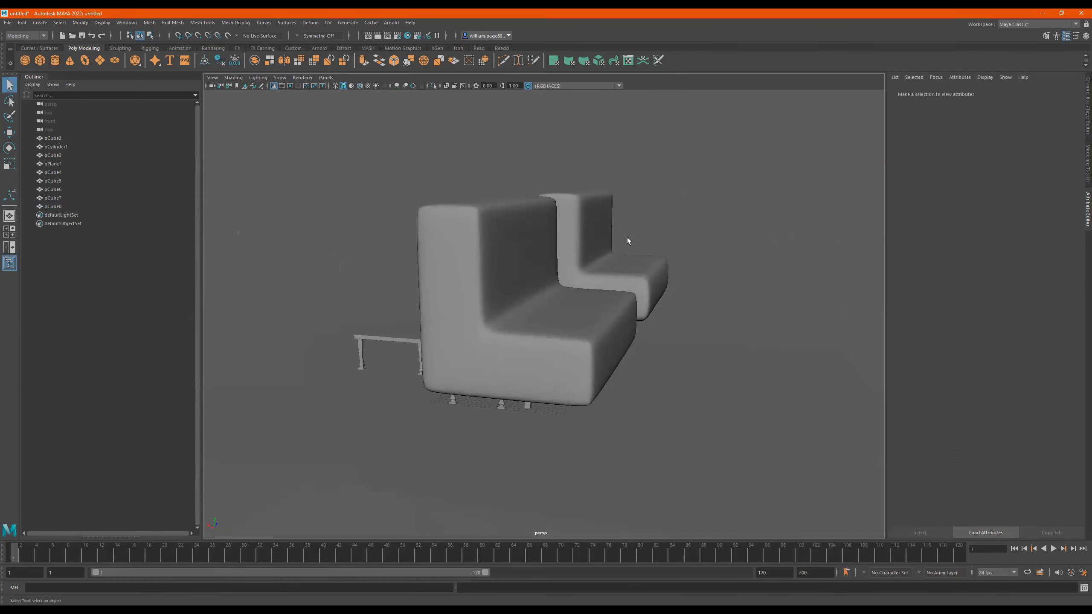
{"action": "left_click", "coordinate": [602, 297]}
{"action": "left_click_drag", "start_coordinate": [602, 297], "coordinate": [563, 311], "text": "alt"}
{"action": "left_click", "coordinate": [725, 291]}
{"action": "left_click_drag", "start_coordinate": [725, 291], "coordinate": [613, 292], "text": "alt"}
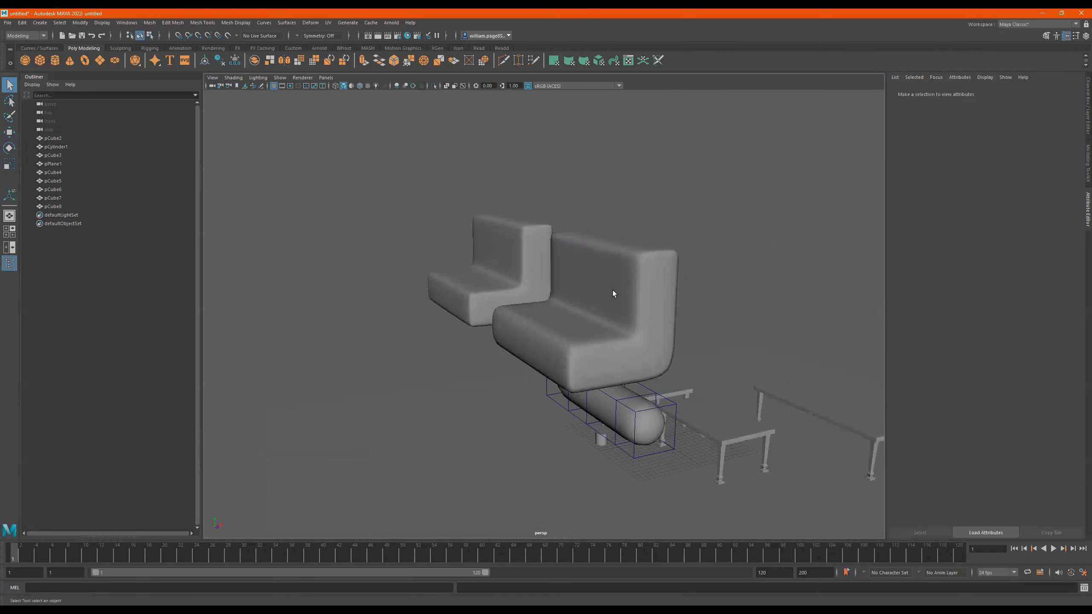
Delete both benches and the smoothed long box below them.
{"action": "left_click", "coordinate": [613, 291]}
{"action": "left_click", "coordinate": [523, 257], "text": "shift"}
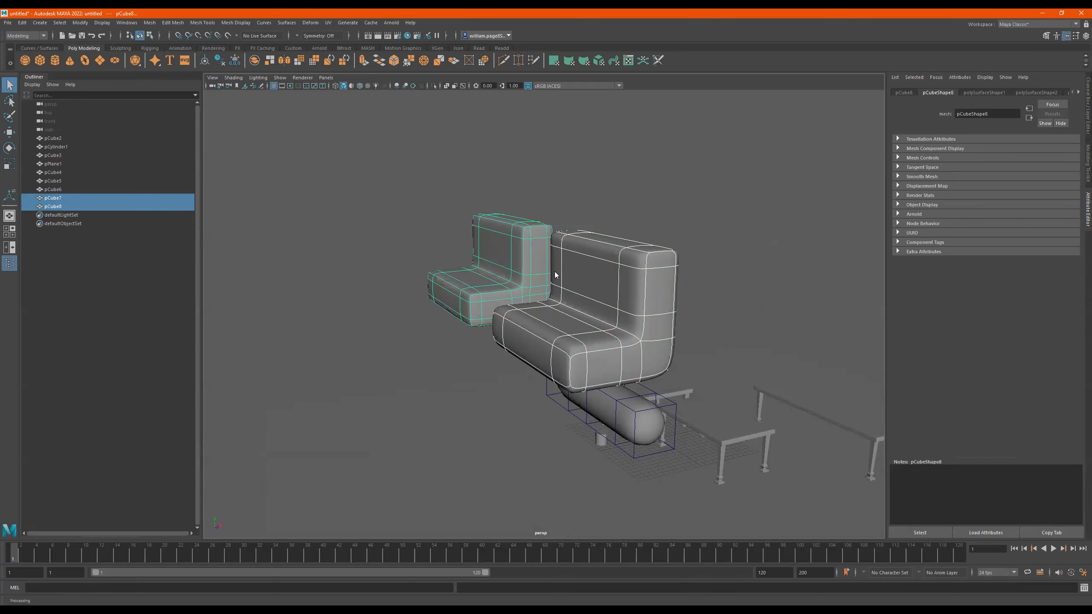
{"action": "key", "text": "Delete"}
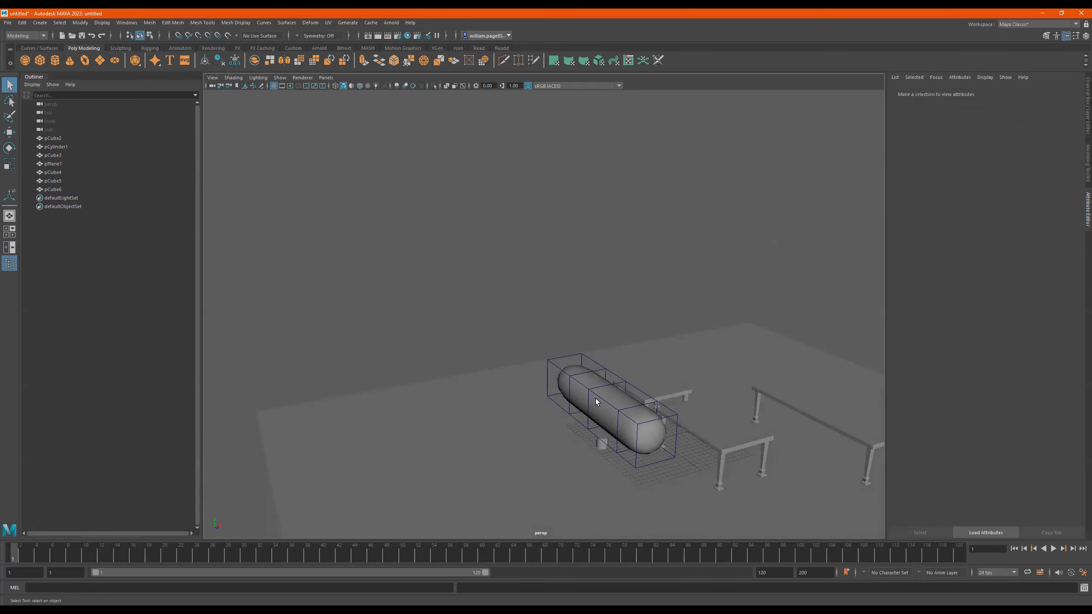
{"action": "left_click", "coordinate": [596, 399]}
{"action": "key", "text": "Delete"}
Select the cylinder near the tall square post and display it in smooth mesh preview.
{"action": "scroll", "coordinate": [666, 437], "scroll_direction": "up", "scroll_amount": 3}
{"action": "middle_click_drag", "start_coordinate": [632, 445], "coordinate": [624, 337], "text": "alt"}
{"action": "left_click", "coordinate": [621, 313]}
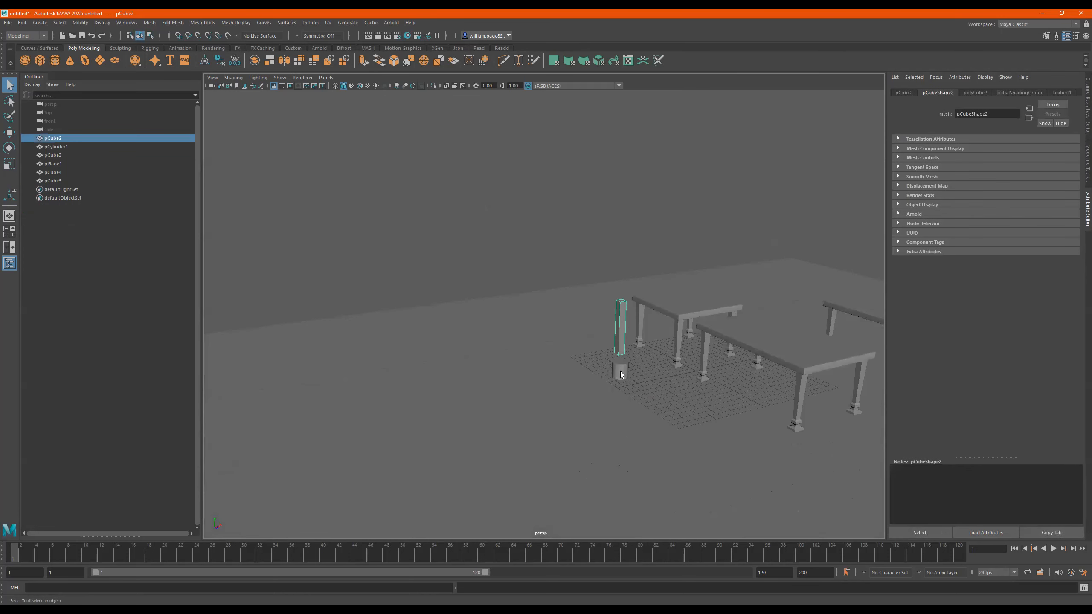
{"action": "left_click", "coordinate": [620, 371], "text": "shift"}
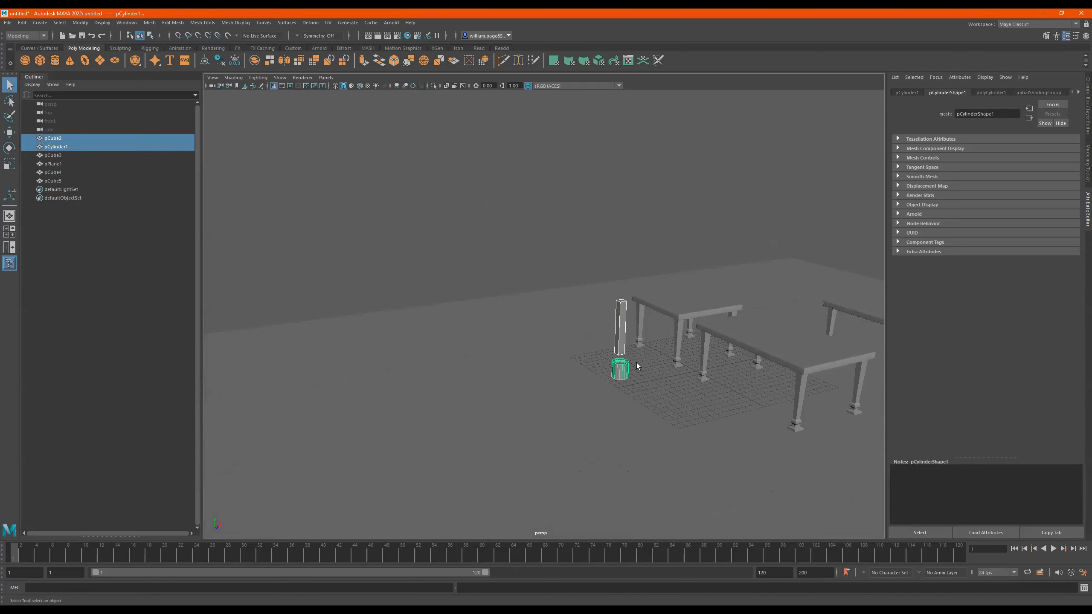
{"action": "right_click_drag", "start_coordinate": [636, 362], "coordinate": [826, 387], "text": "alt"}
{"action": "right_click_drag", "start_coordinate": [766, 415], "coordinate": [633, 380], "text": "alt"}
{"action": "left_click", "coordinate": [633, 379]}
{"action": "scroll", "coordinate": [573, 349], "scroll_direction": "up", "scroll_amount": 5}
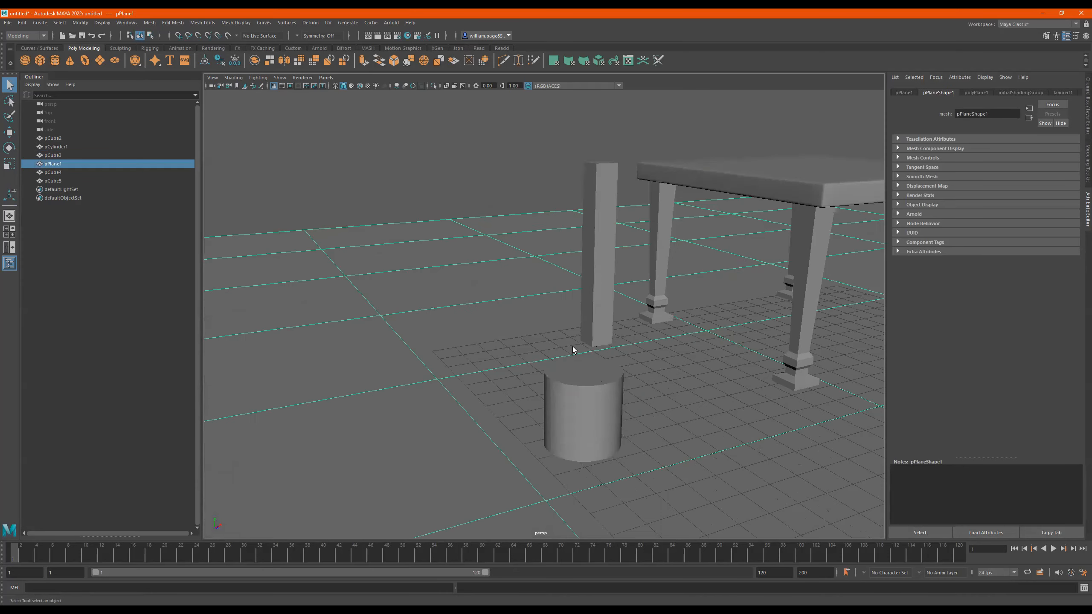
{"action": "left_click", "coordinate": [684, 449]}
{"action": "scroll", "coordinate": [687, 447], "scroll_direction": "down", "scroll_amount": 5}
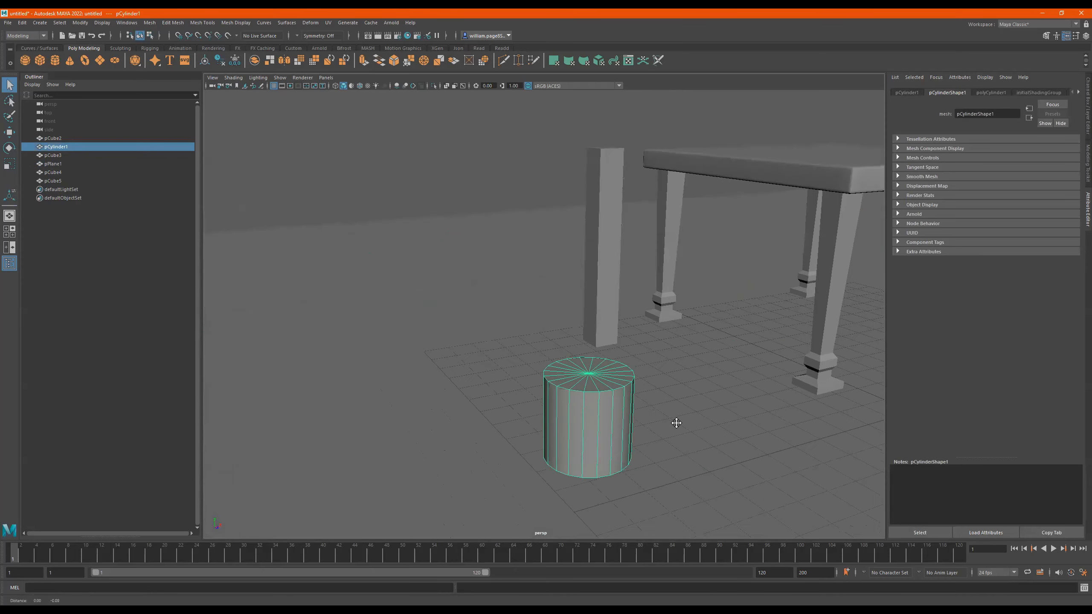
{"action": "middle_click_drag", "start_coordinate": [675, 424], "coordinate": [579, 328], "text": "alt"}
{"action": "scroll", "coordinate": [571, 344], "scroll_direction": "up", "scroll_amount": 4}
{"action": "key", "text": "3"}
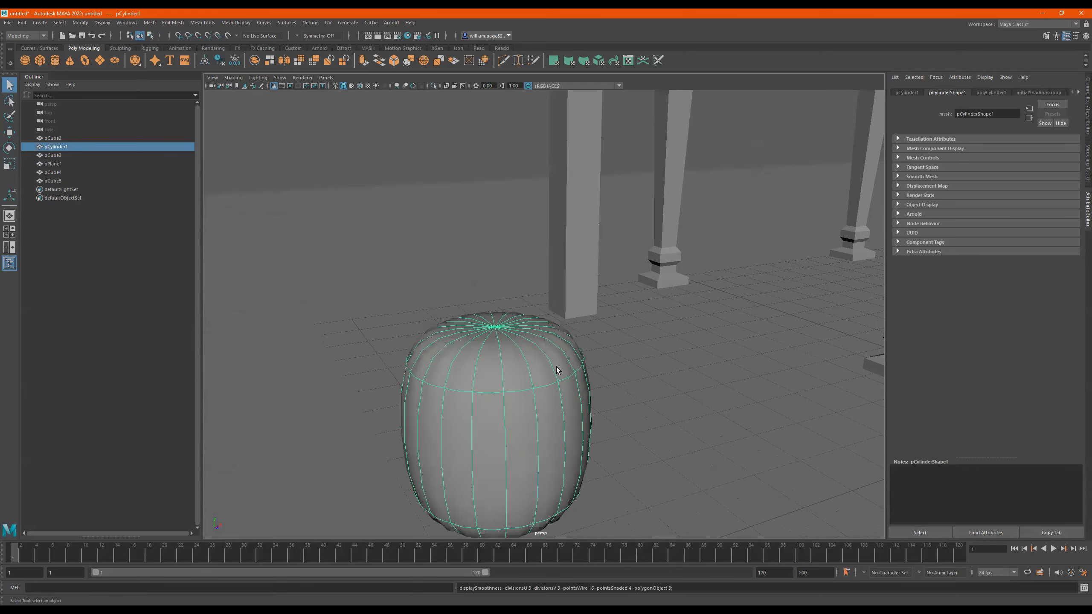
Examine the smoothed cylinder's top and sides, and return it to unsmoothed display.
{"action": "scroll", "coordinate": [605, 386], "scroll_direction": "down", "scroll_amount": 5}
{"action": "middle_click_drag", "start_coordinate": [581, 358], "coordinate": [594, 300], "text": "alt"}
{"action": "scroll", "coordinate": [595, 300], "scroll_direction": "up", "scroll_amount": 5}
{"action": "left_click_drag", "start_coordinate": [595, 300], "coordinate": [629, 317], "text": "alt"}
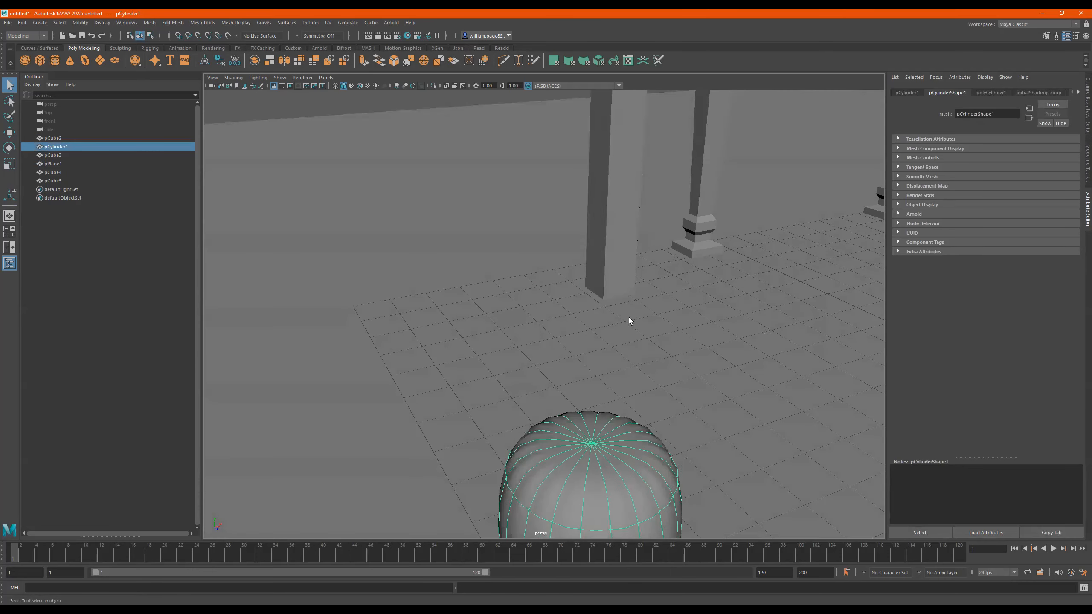
{"action": "left_click", "coordinate": [756, 335]}
{"action": "scroll", "coordinate": [679, 358], "scroll_direction": "down", "scroll_amount": 5}
{"action": "middle_click_drag", "start_coordinate": [590, 380], "coordinate": [603, 334], "text": "alt"}
{"action": "scroll", "coordinate": [603, 334], "scroll_direction": "up", "scroll_amount": 3}
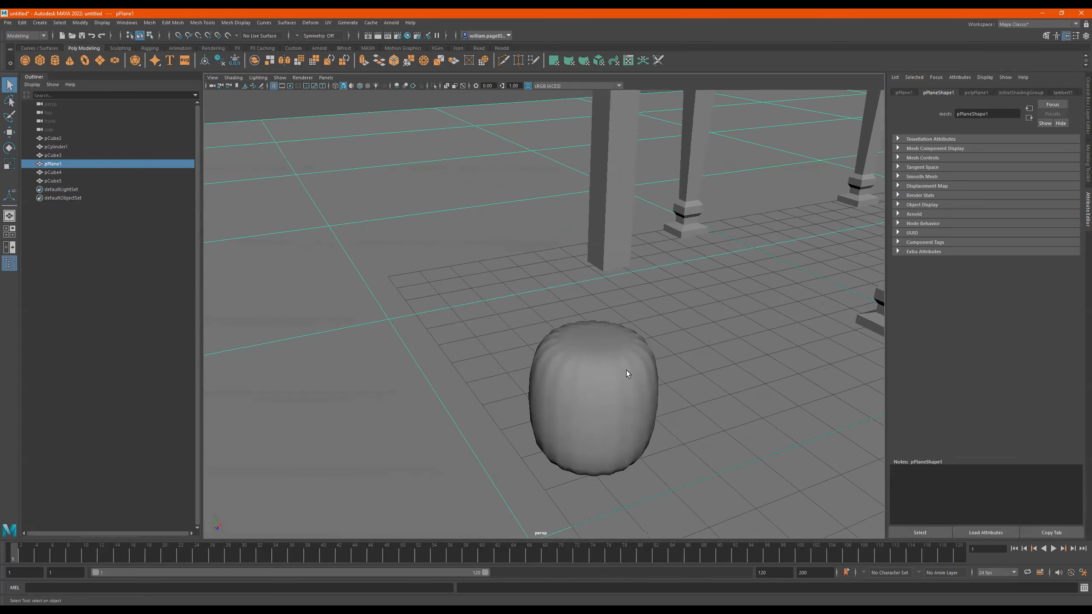
{"action": "left_click", "coordinate": [624, 373]}
{"action": "key", "text": "1"}
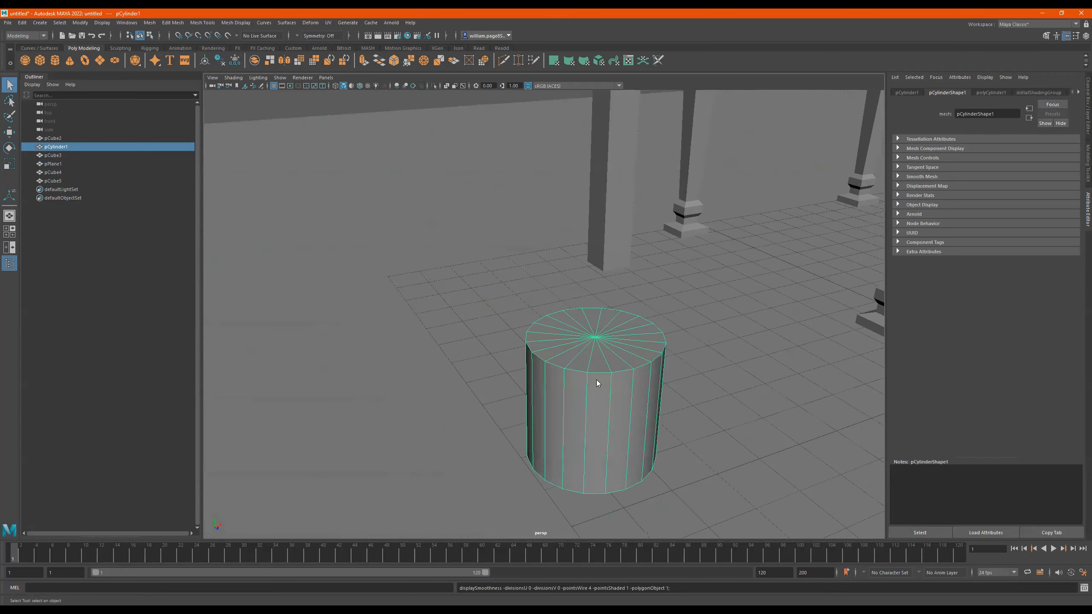
Select the edge loop around the cylinder's top rim and bevel it with 2 segments and a fraction of 0.11.
{"action": "key", "text": "F10"}
{"action": "double_click", "coordinate": [599, 370]}
{"action": "left_click_drag", "start_coordinate": [647, 377], "coordinate": [645, 381], "text": "alt"}
{"action": "scroll", "coordinate": [619, 323], "scroll_direction": "up", "scroll_amount": 3}
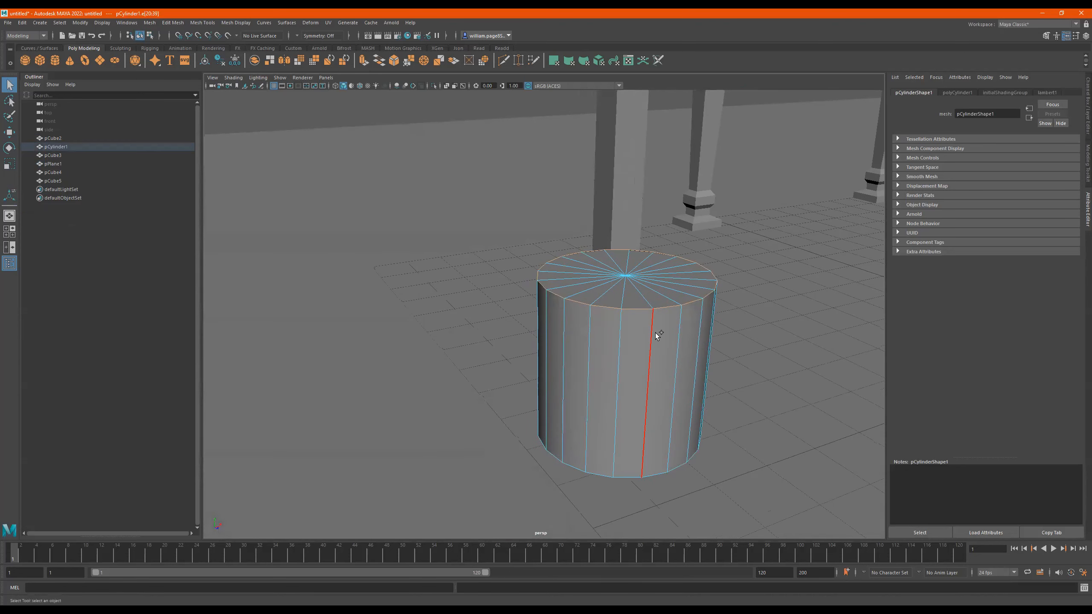
{"action": "right_click", "coordinate": [658, 336], "text": "shift"}
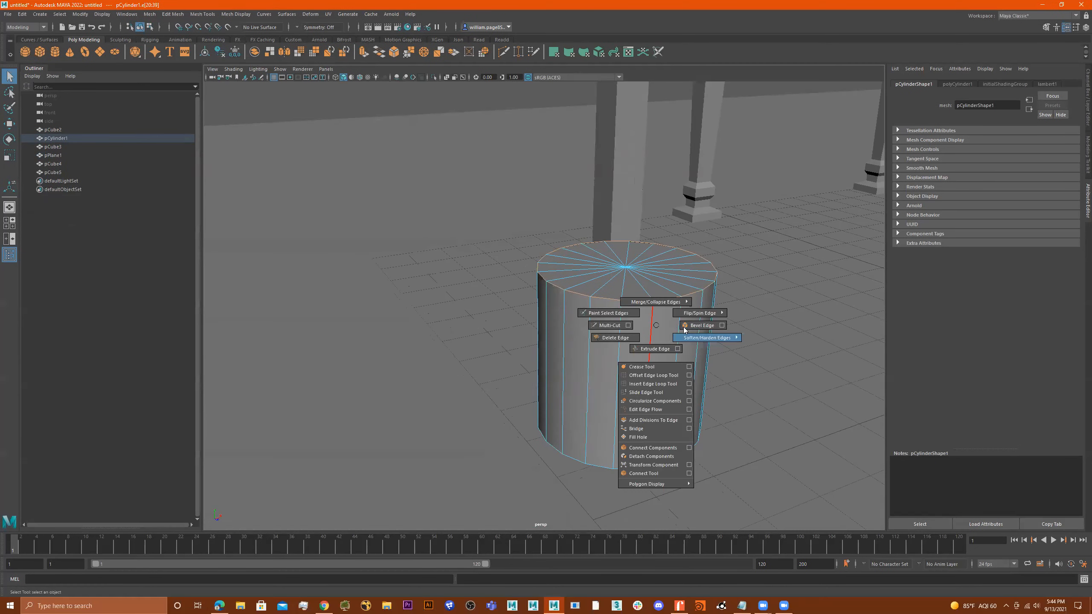
{"action": "left_click", "coordinate": [746, 301]}
{"action": "mouse_move", "coordinate": [726, 325]}
{"action": "left_mouse_down"}
{"action": "mouse_move", "coordinate": [702, 323]}
{"action": "mouse_move", "coordinate": [750, 324]}
{"action": "mouse_move", "coordinate": [727, 325]}
{"action": "left_mouse_up"}
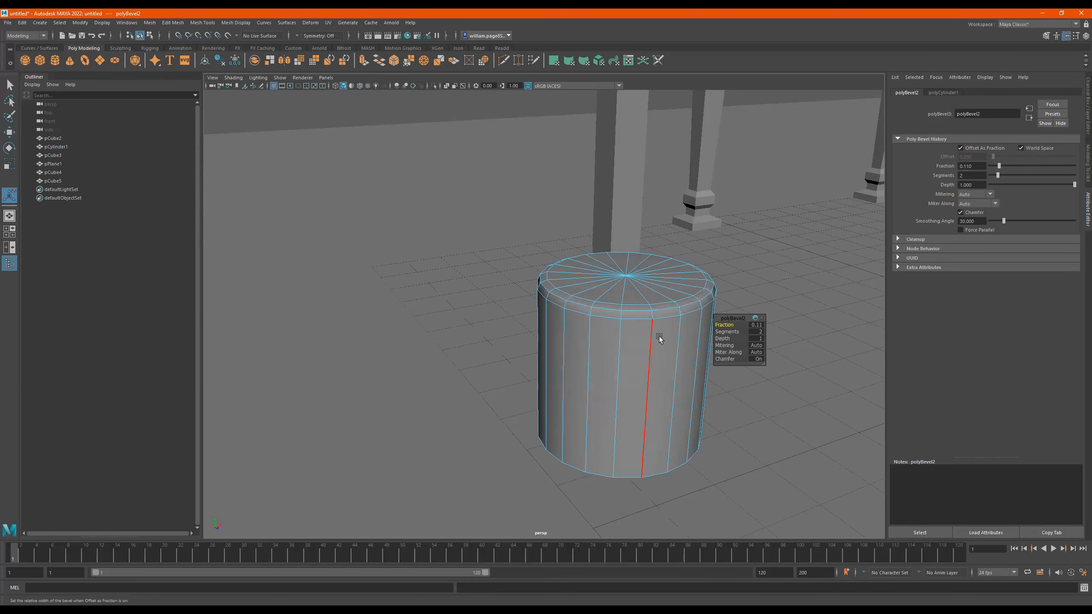
Display the beveled cylinder in smooth mesh preview and examine its top rim.
{"action": "key", "text": "3"}
{"action": "middle_click_drag", "start_coordinate": [700, 344], "coordinate": [546, 406], "text": "alt"}
{"action": "scroll", "coordinate": [545, 383], "scroll_direction": "up", "scroll_amount": 1}
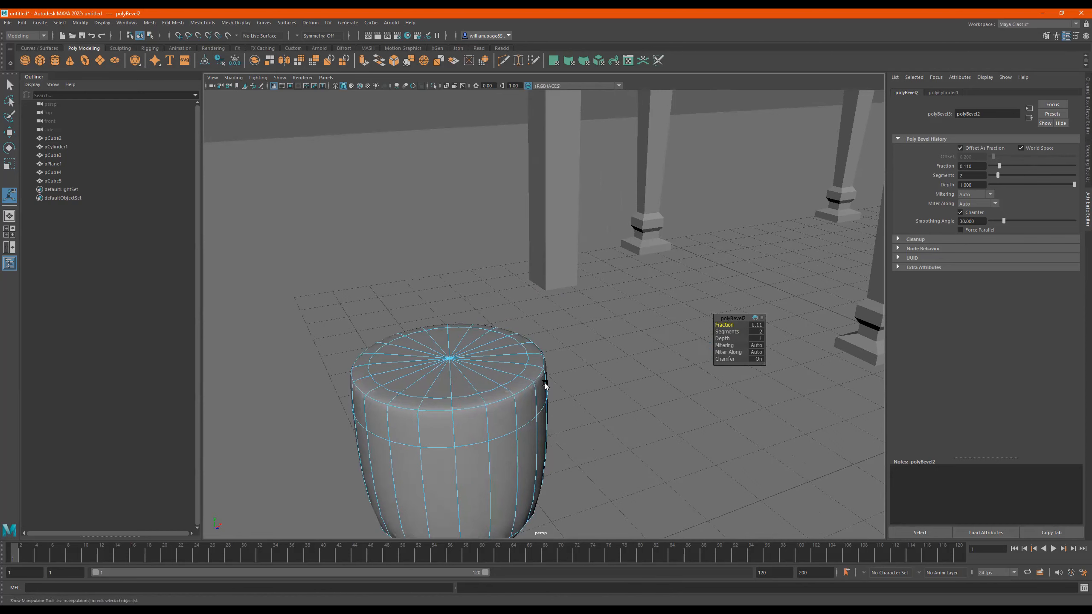
{"action": "left_click", "coordinate": [577, 288]}
{"action": "left_click_drag", "start_coordinate": [578, 292], "coordinate": [492, 329], "text": "alt"}
Return the beveled cylinder to unsmoothed display and delete it.
{"action": "left_click", "coordinate": [518, 254]}
{"action": "key", "text": "f"}
{"action": "key", "text": "1"}
{"action": "scroll", "coordinate": [556, 319], "scroll_direction": "down", "scroll_amount": 3}
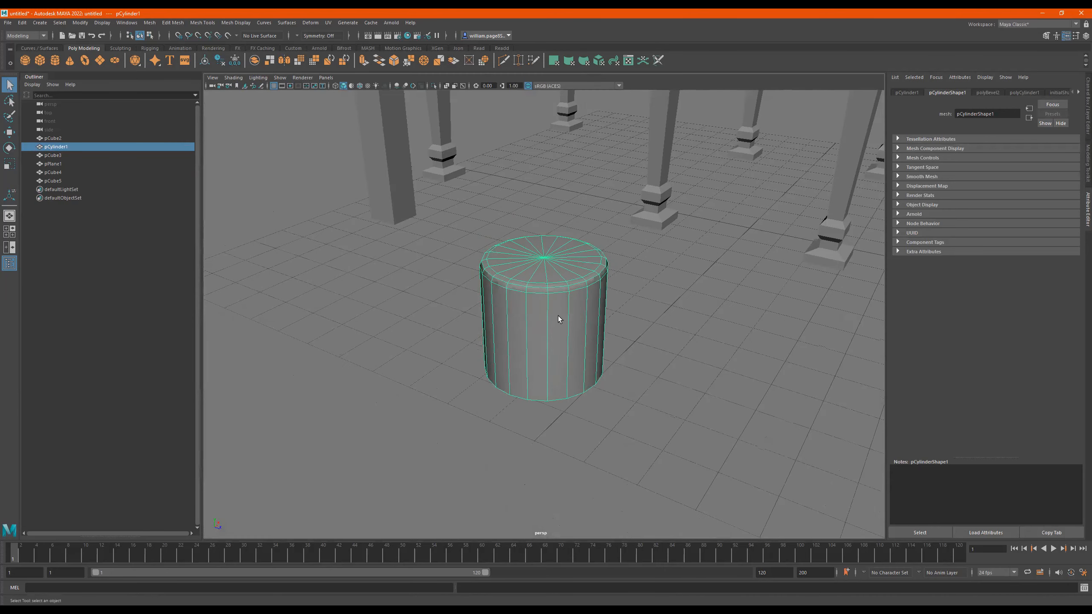
{"action": "key", "text": "Delete"}
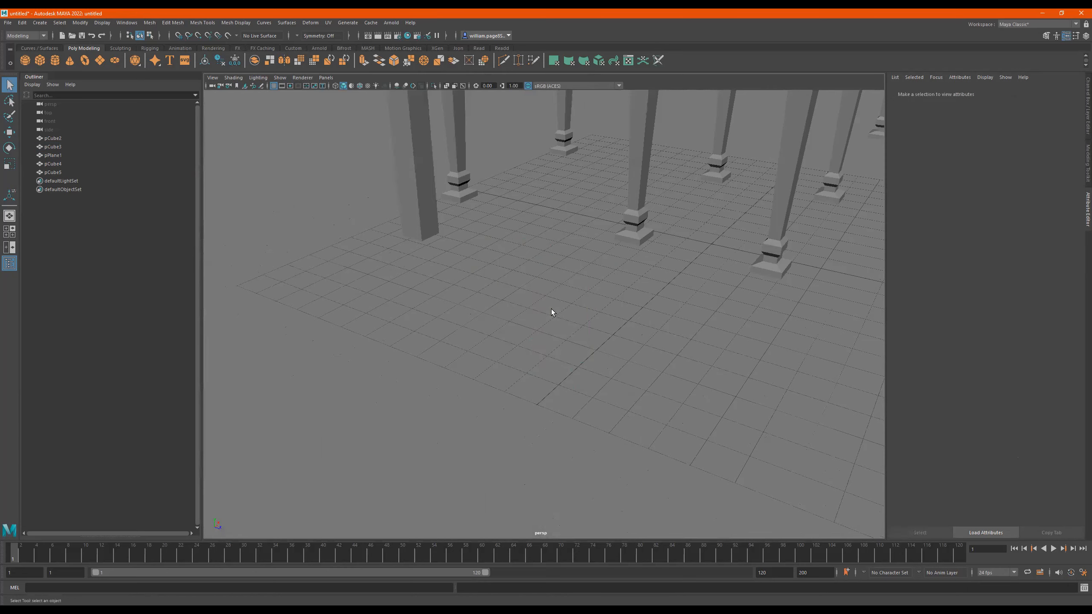
Create a polygon cube and move it to an open area in front of the tables.
{"action": "left_click_drag", "start_coordinate": [552, 309], "coordinate": [631, 307], "text": "alt"}
{"action": "scroll", "coordinate": [631, 307], "scroll_direction": "down", "scroll_amount": 3}
{"action": "left_click_drag", "start_coordinate": [731, 329], "coordinate": [705, 293], "text": "alt"}
{"action": "middle_click_drag", "start_coordinate": [704, 294], "coordinate": [551, 313], "text": "alt"}
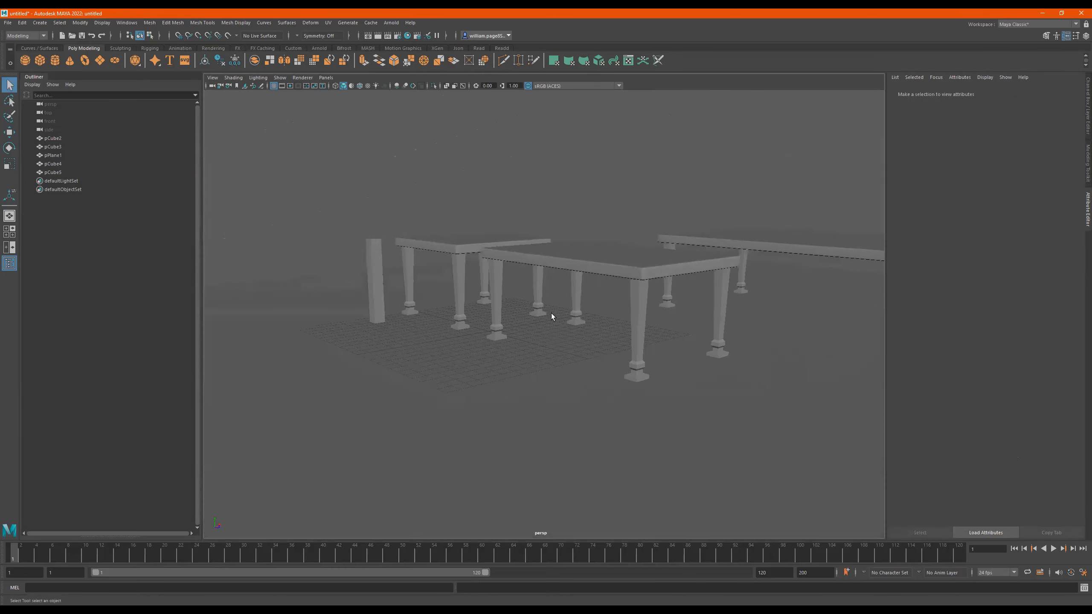
{"action": "left_click_drag", "start_coordinate": [615, 306], "coordinate": [627, 327], "text": "alt"}
{"action": "scroll", "coordinate": [627, 327], "scroll_direction": "down", "scroll_amount": 3}
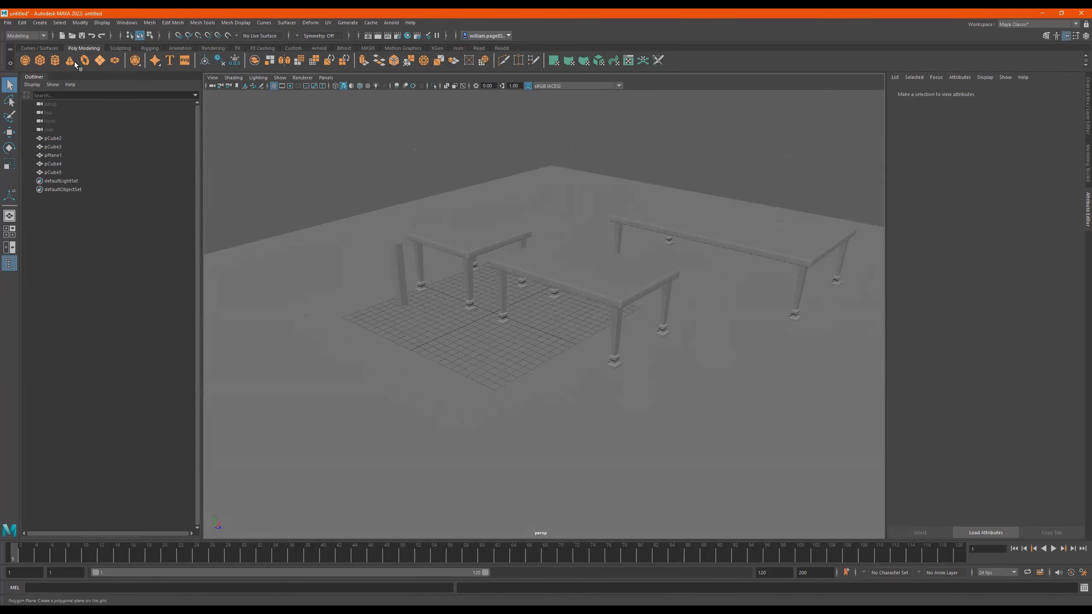
{"action": "key", "text": "w"}
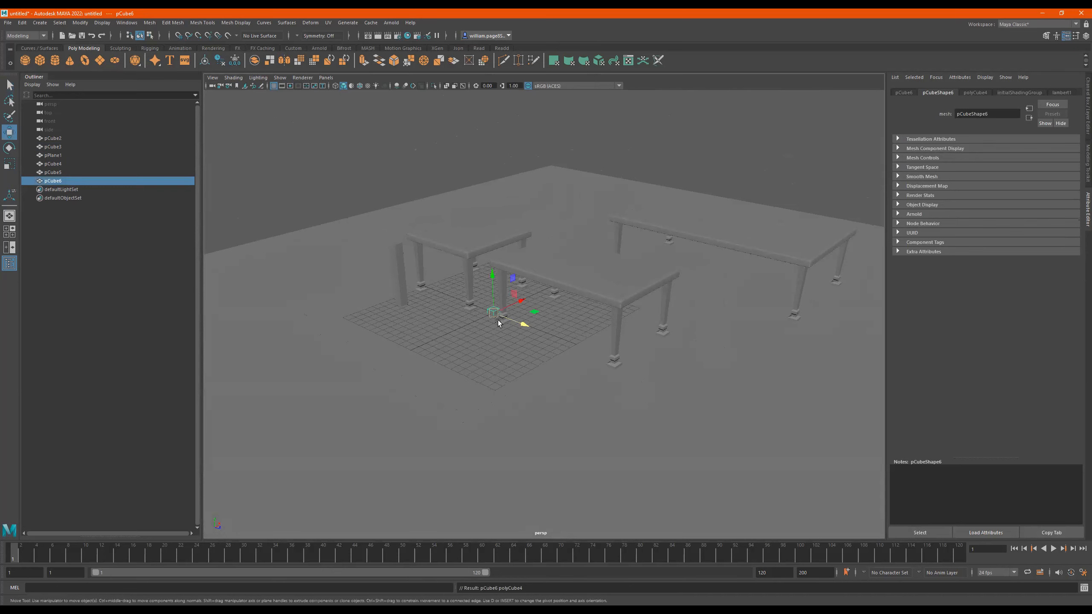
{"action": "left_click_drag", "start_coordinate": [493, 274], "coordinate": [452, 371]}
Scale the cube to 11 along the X axis to form a long box.
{"action": "key", "text": "r"}
{"action": "scroll", "coordinate": [489, 355], "scroll_direction": "up", "scroll_amount": 5}
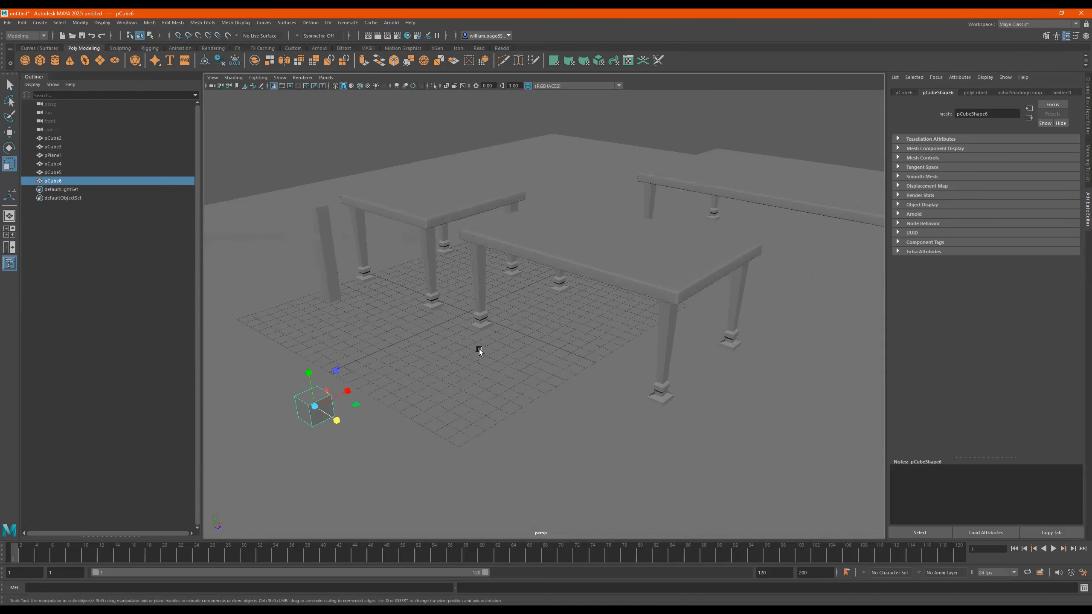
{"action": "middle_click_drag", "start_coordinate": [479, 348], "coordinate": [616, 322], "text": "alt"}
{"action": "scroll", "coordinate": [617, 323], "scroll_direction": "up", "scroll_amount": 3}
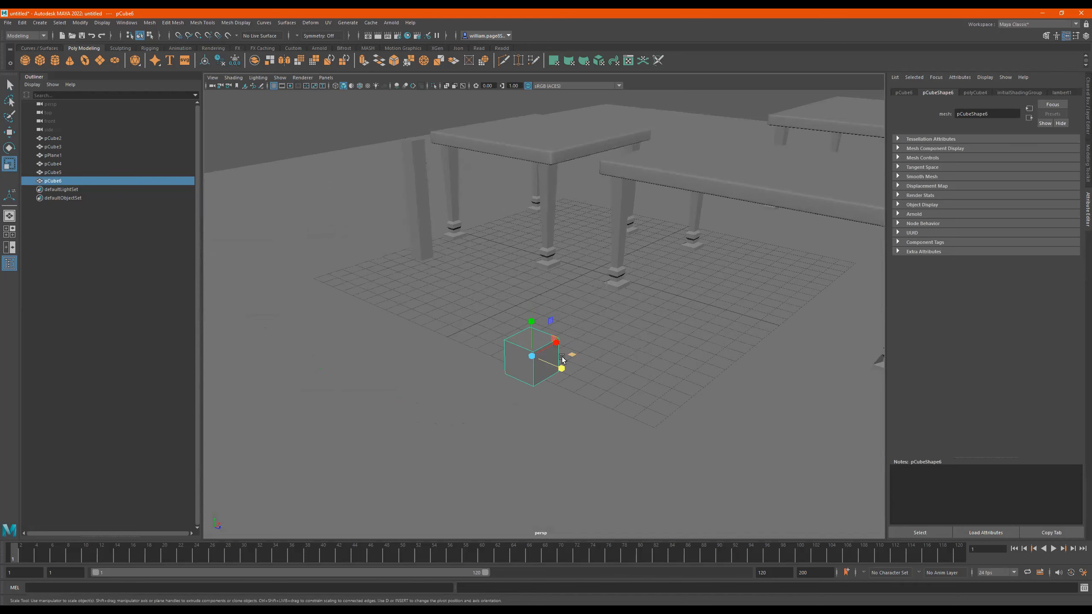
{"action": "left_click_drag", "start_coordinate": [554, 346], "coordinate": [620, 312]}
{"action": "left_click_drag", "start_coordinate": [558, 340], "coordinate": [580, 330]}
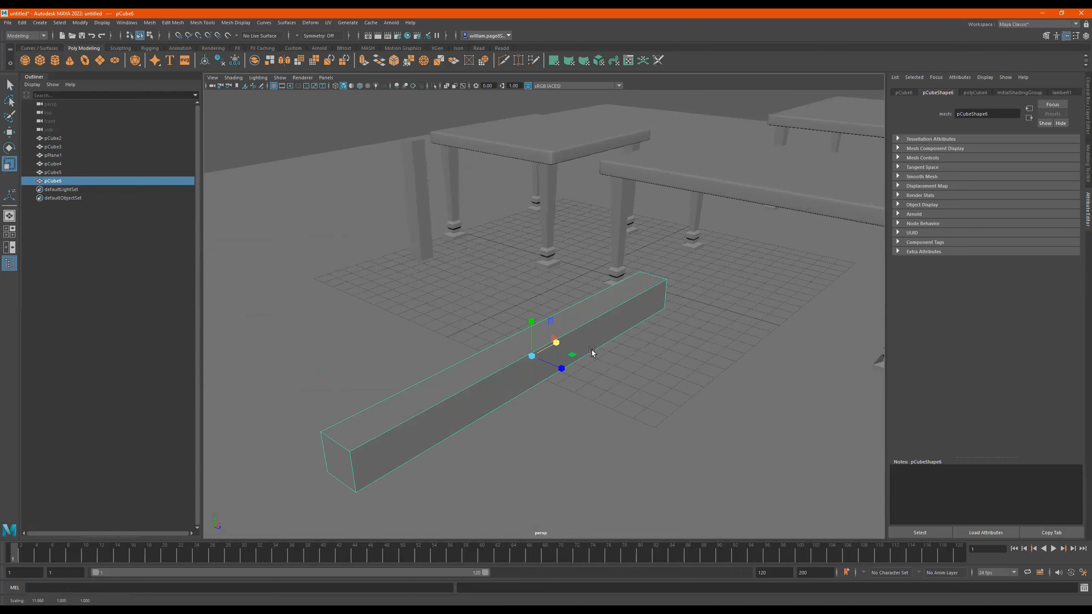
Insert evenly spaced edge loops along the long box, using the multiple edge loops option with equal multiplier.
{"action": "right_click_drag", "start_coordinate": [592, 355], "coordinate": [522, 361], "text": "alt"}
{"action": "left_click_drag", "start_coordinate": [523, 361], "coordinate": [565, 353], "text": "alt"}
{"action": "middle_click_drag", "start_coordinate": [565, 353], "coordinate": [503, 378], "text": "alt"}
{"action": "left_click_drag", "start_coordinate": [530, 307], "coordinate": [515, 352], "text": "alt"}
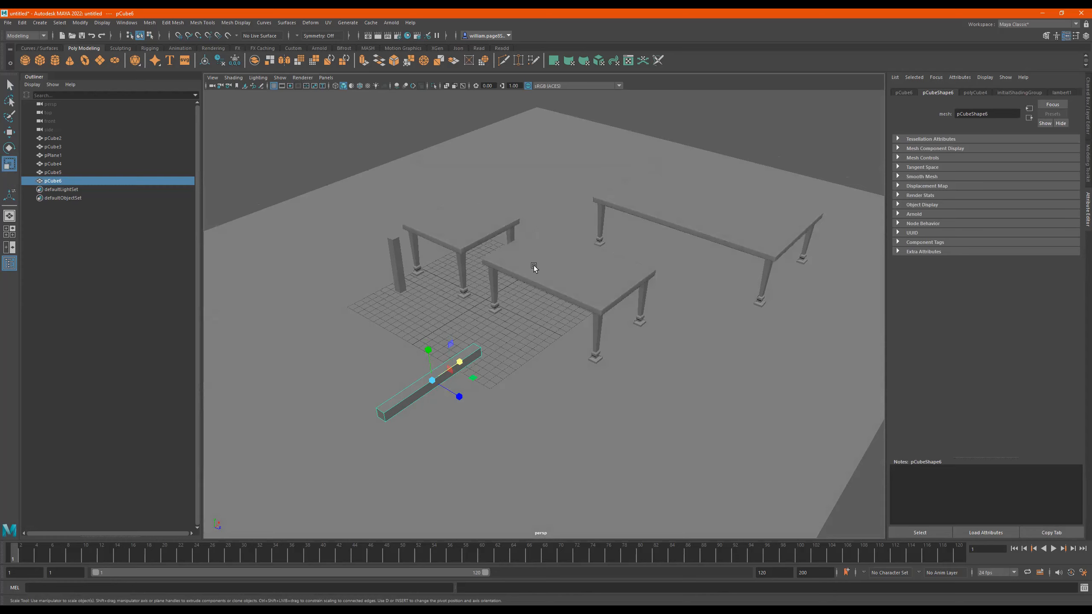
{"action": "middle_click_drag", "start_coordinate": [528, 332], "coordinate": [539, 294], "text": "alt"}
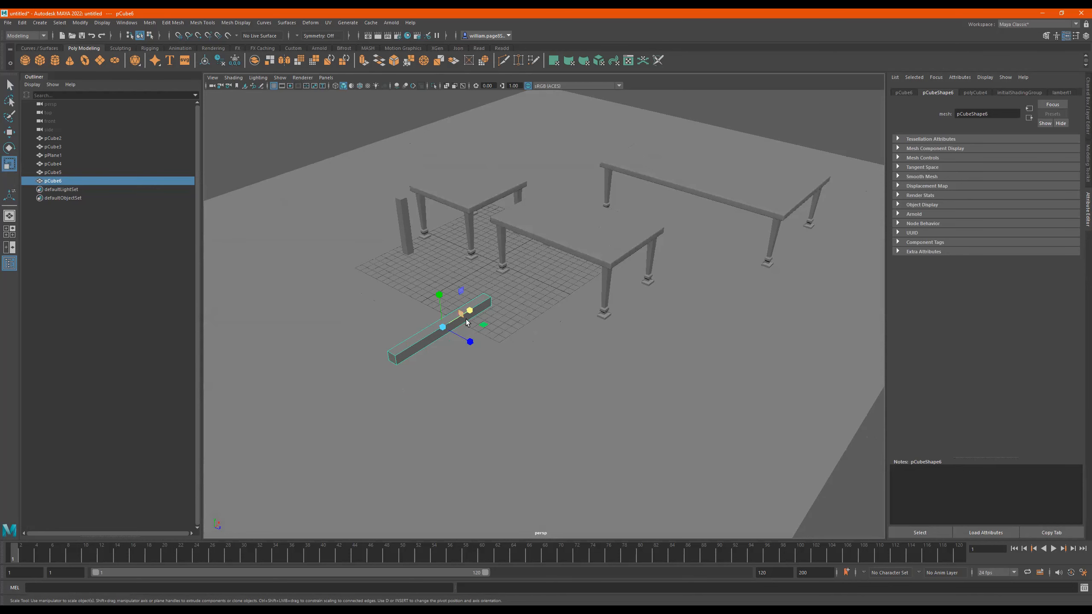
{"action": "right_click_drag", "start_coordinate": [480, 323], "coordinate": [433, 329], "text": "shift"}
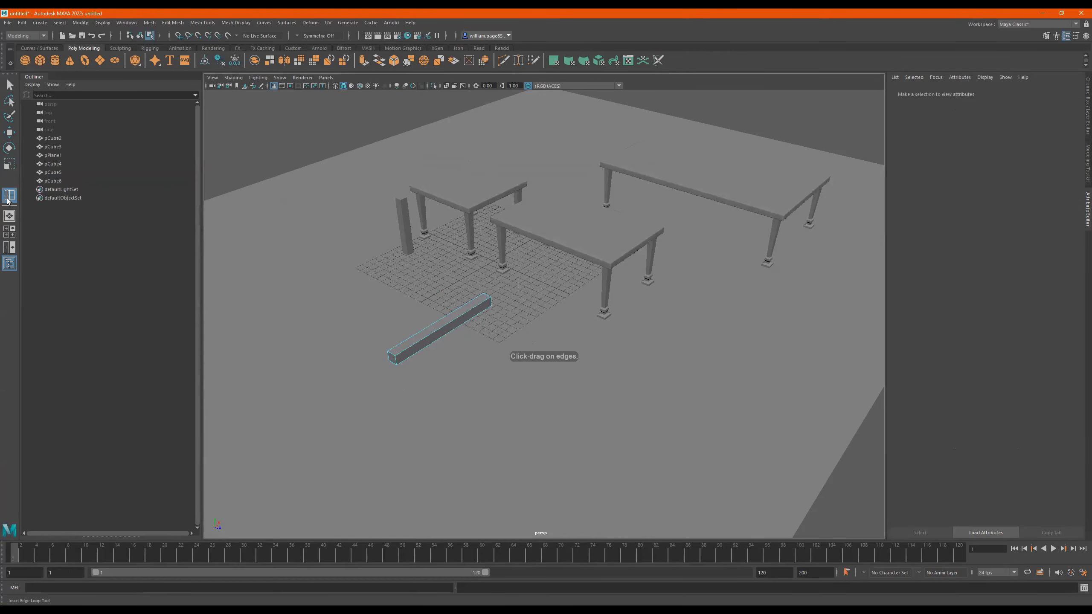
{"action": "double_click", "coordinate": [9, 198]}
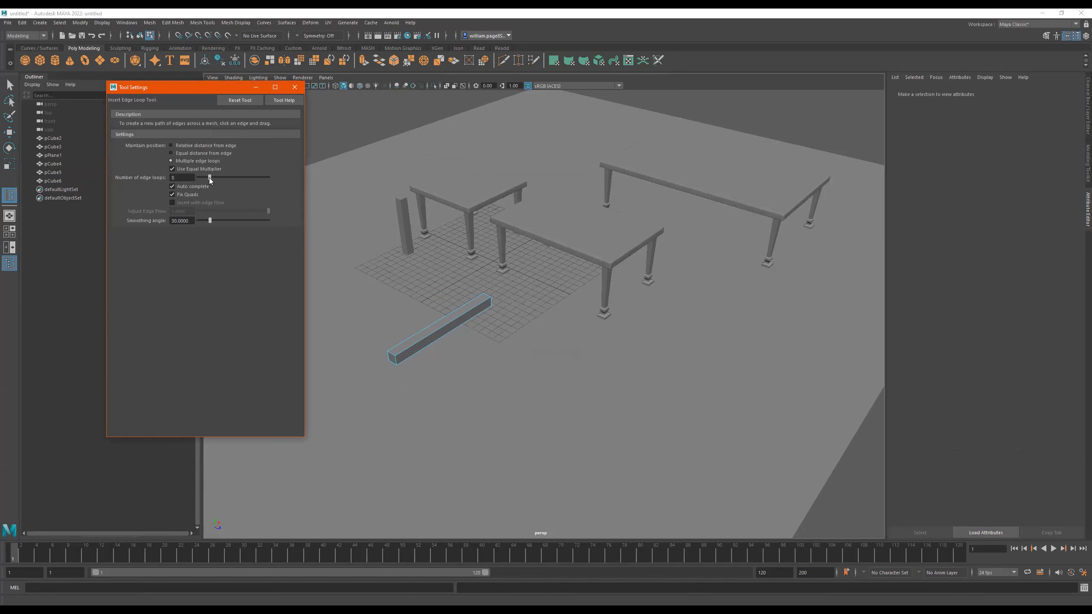
{"action": "left_click", "coordinate": [422, 341]}
{"action": "key", "text": "q"}
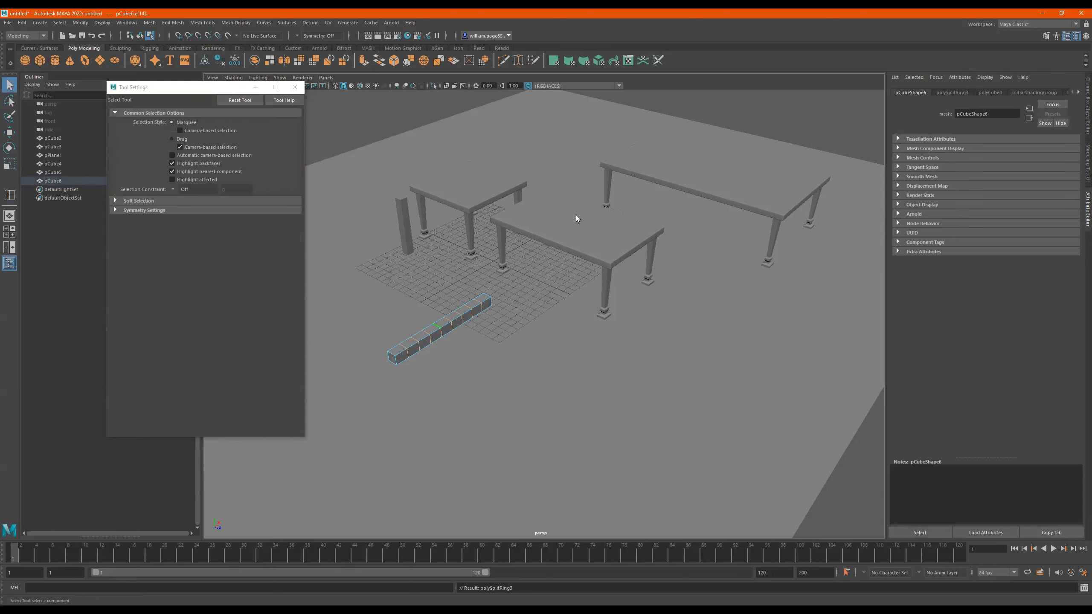
Return to object selection, close the tool settings, duplicate the segmented box and move the copy off to one side.
{"action": "key", "text": "F8"}
{"action": "left_click", "coordinate": [294, 87]}
{"action": "scroll", "coordinate": [512, 301], "scroll_direction": "up", "scroll_amount": 3}
{"action": "middle_click_drag", "start_coordinate": [512, 302], "coordinate": [550, 264], "text": "alt"}
{"action": "key", "text": "ctrl+d"}
{"action": "key", "text": "w"}
{"action": "left_click_drag", "start_coordinate": [455, 305], "coordinate": [497, 339]}
Select the two segmented boxes and compare them side by side from several angles.
{"action": "left_click", "coordinate": [485, 353]}
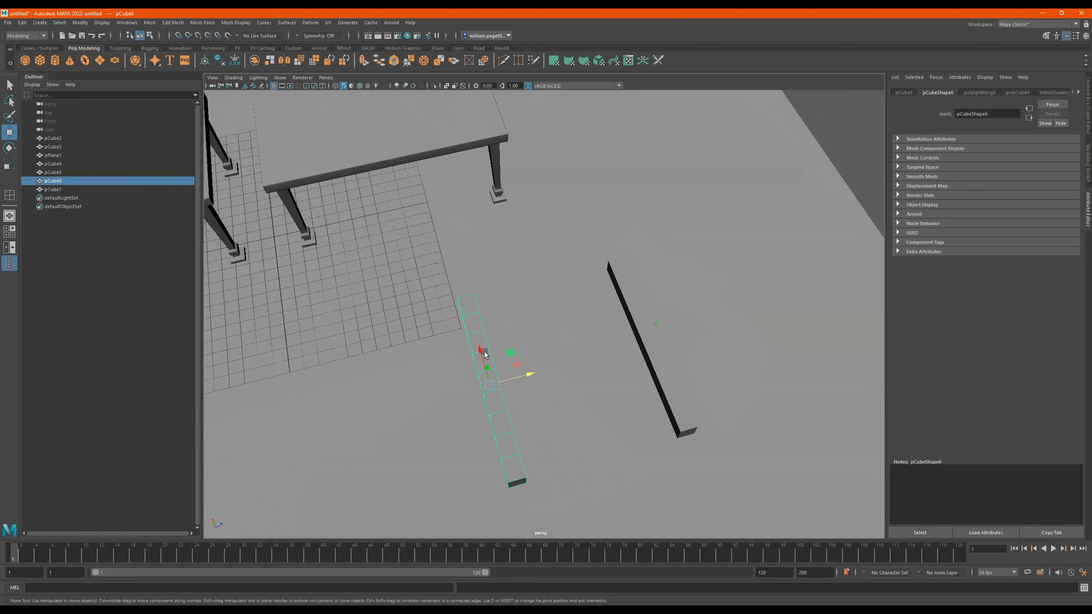
{"action": "left_click", "coordinate": [633, 319], "text": "shift"}
{"action": "left_click_drag", "start_coordinate": [613, 325], "coordinate": [575, 323], "text": "alt"}
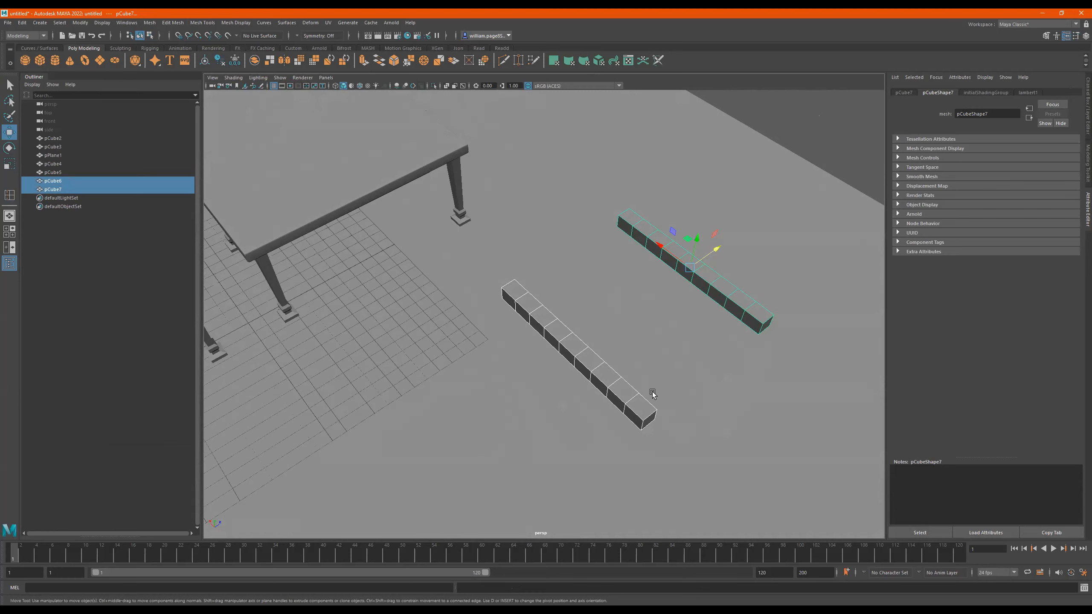
{"action": "left_click_drag", "start_coordinate": [724, 289], "coordinate": [532, 308], "text": "alt"}
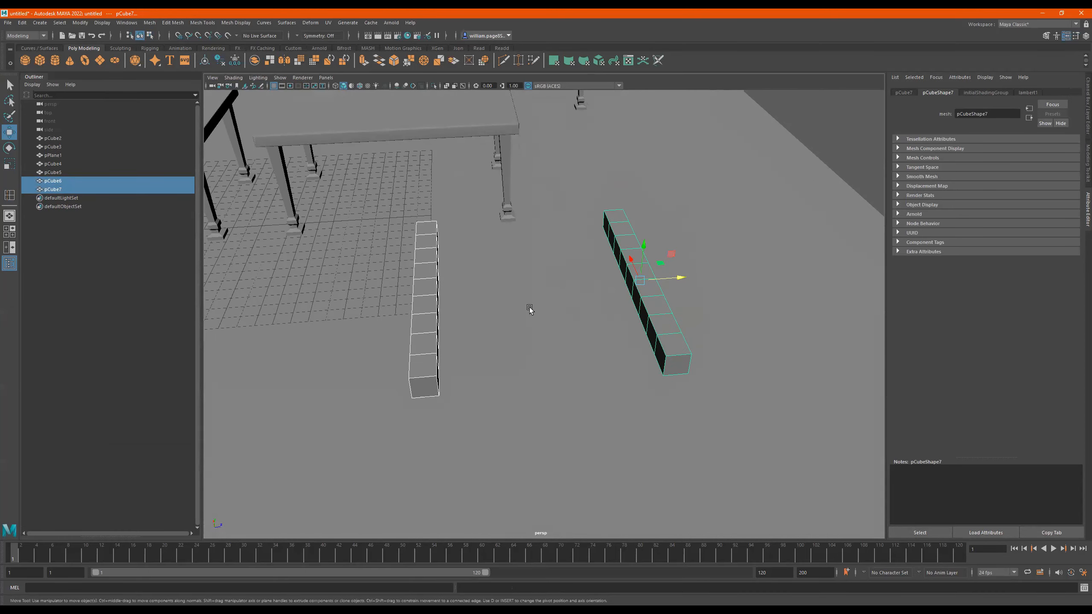
{"action": "left_click_drag", "start_coordinate": [426, 305], "coordinate": [421, 304], "text": "alt"}
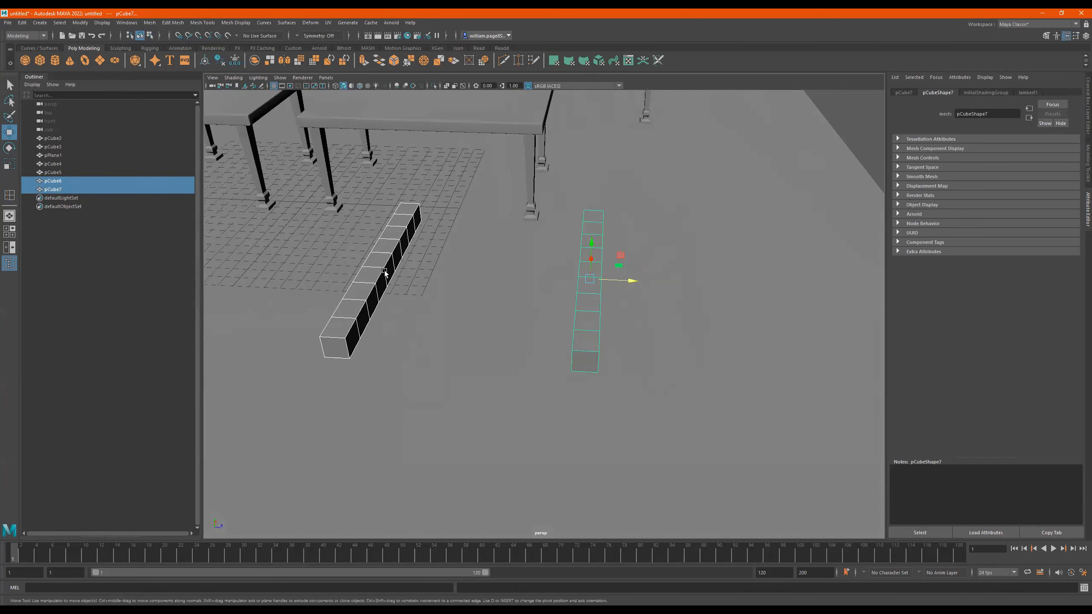
{"action": "left_click", "coordinate": [352, 333]}
{"action": "left_click_drag", "start_coordinate": [351, 333], "coordinate": [653, 315], "text": "alt"}
{"action": "left_click", "coordinate": [763, 333]}
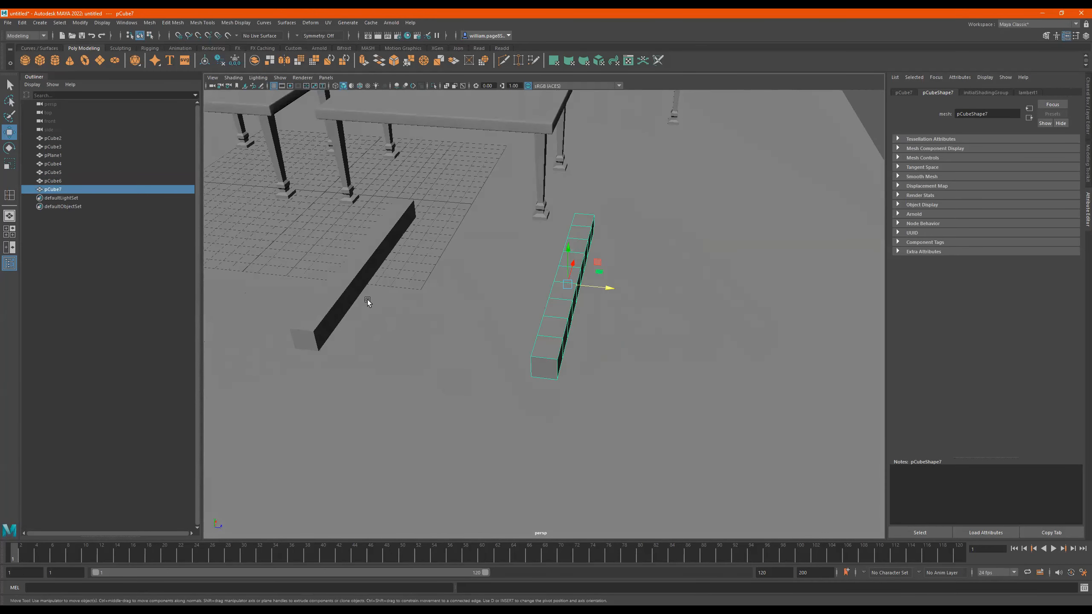
{"action": "left_click", "coordinate": [346, 290], "text": "shift"}
{"action": "left_click_drag", "start_coordinate": [505, 317], "coordinate": [677, 305], "text": "alt"}
{"action": "left_click", "coordinate": [671, 303]}
{"action": "left_click", "coordinate": [480, 309], "text": "shift"}
{"action": "left_click_drag", "start_coordinate": [511, 312], "coordinate": [569, 288], "text": "alt"}
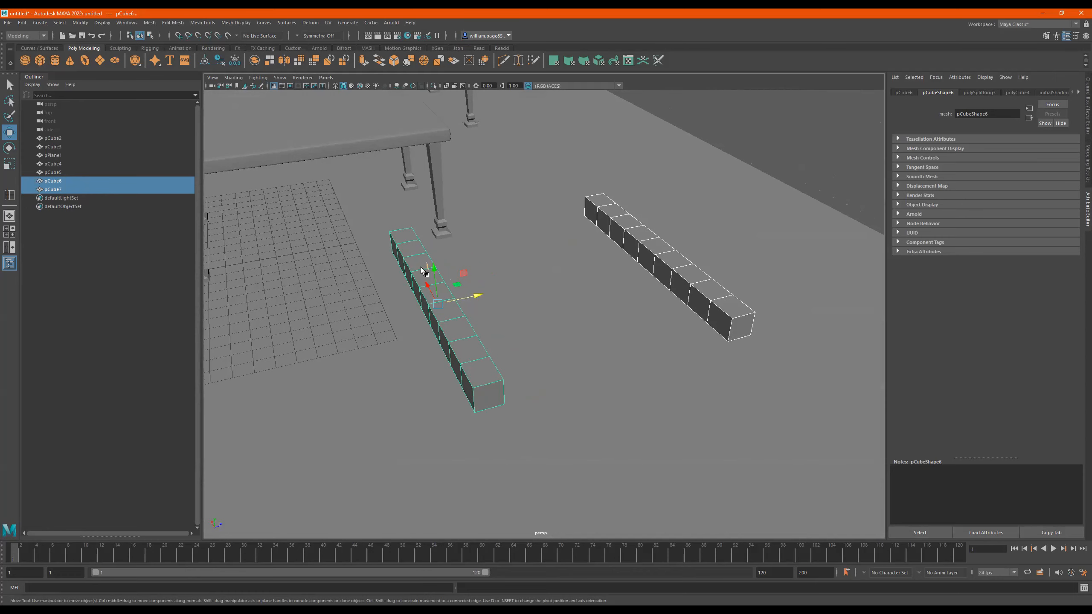
Select both segmented long boxes and combine them into one mesh.
{"action": "left_click", "coordinate": [657, 254]}
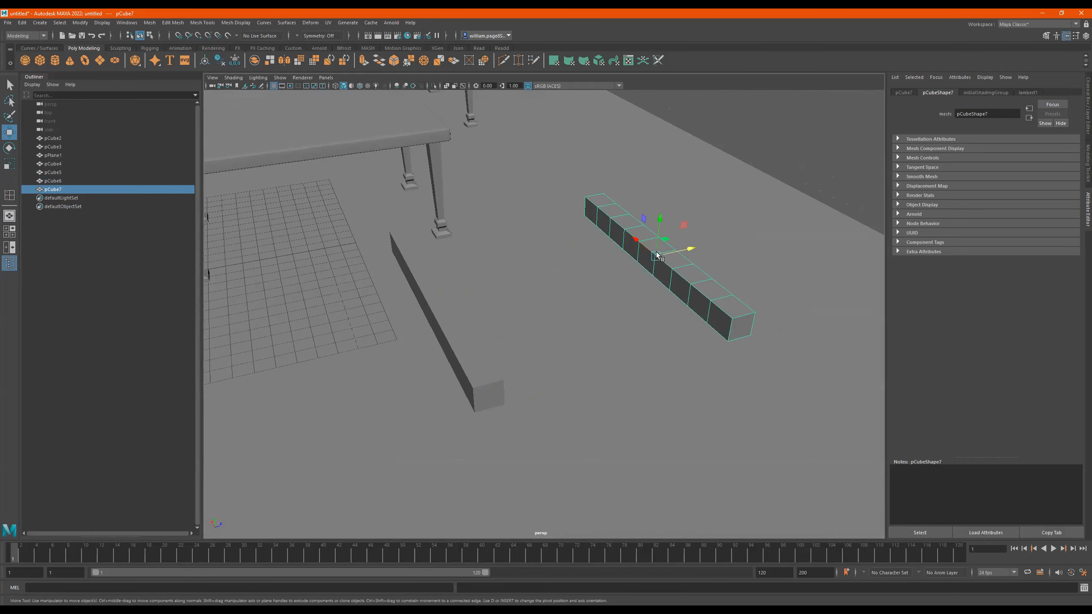
{"action": "left_click", "coordinate": [444, 301]}
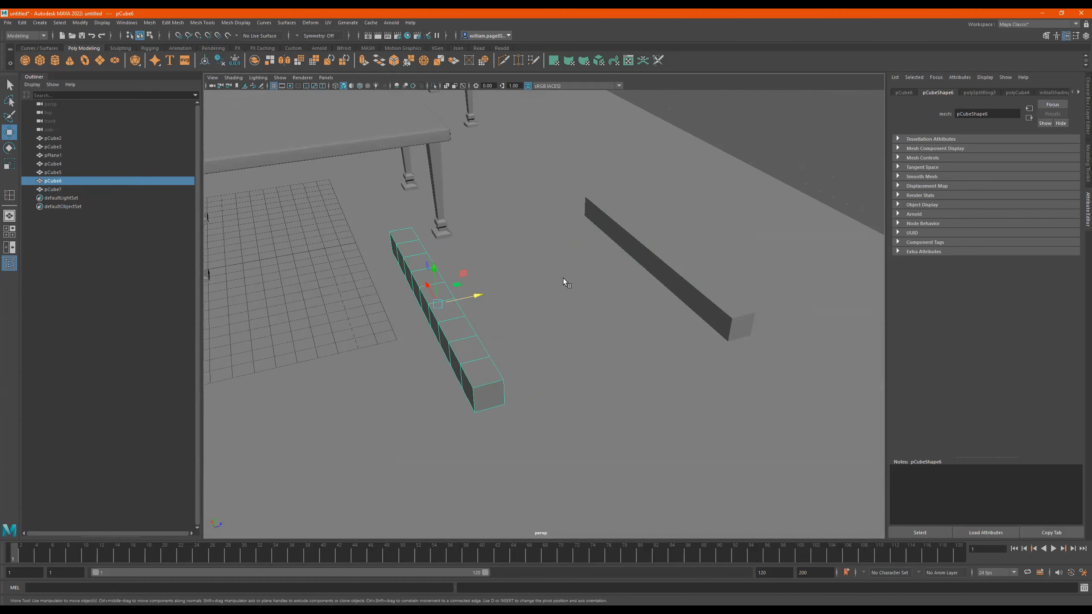
{"action": "left_click", "coordinate": [654, 254], "text": "shift"}
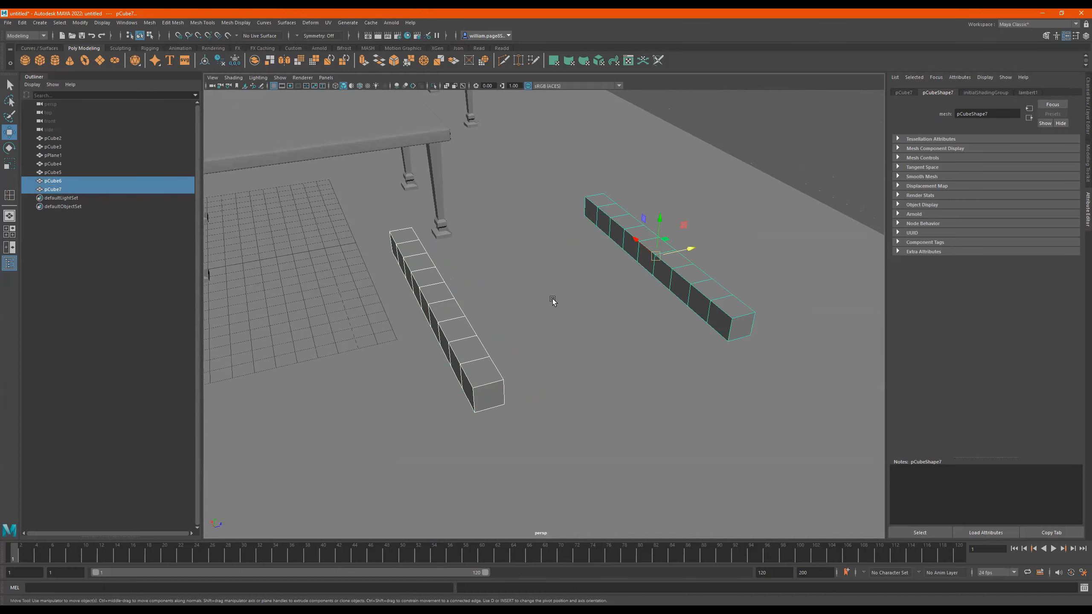
{"action": "right_click", "coordinate": [553, 296], "text": "shift"}
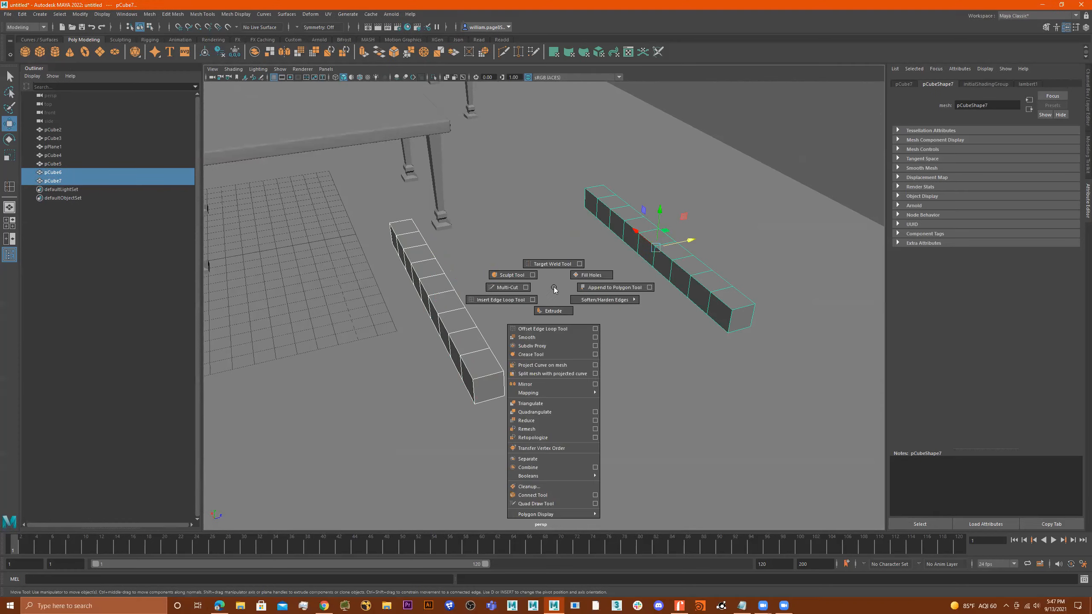
{"action": "left_click", "coordinate": [539, 468]}
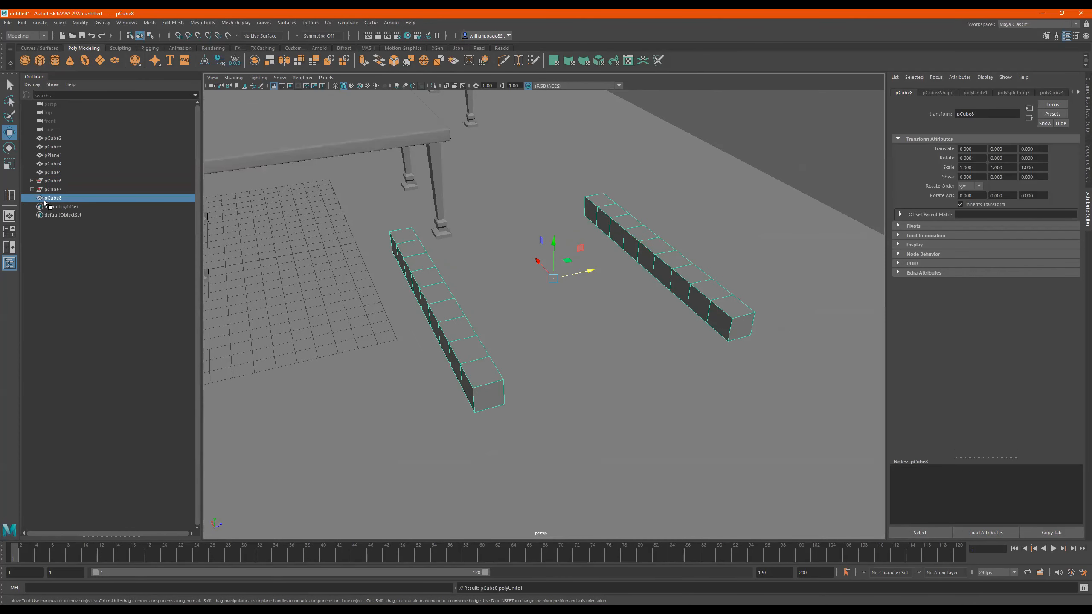
Select the leftover original nodes and the combined mesh in turn to compare what each one contains.
{"action": "left_click", "coordinate": [54, 174]}
{"action": "left_click", "coordinate": [54, 190]}
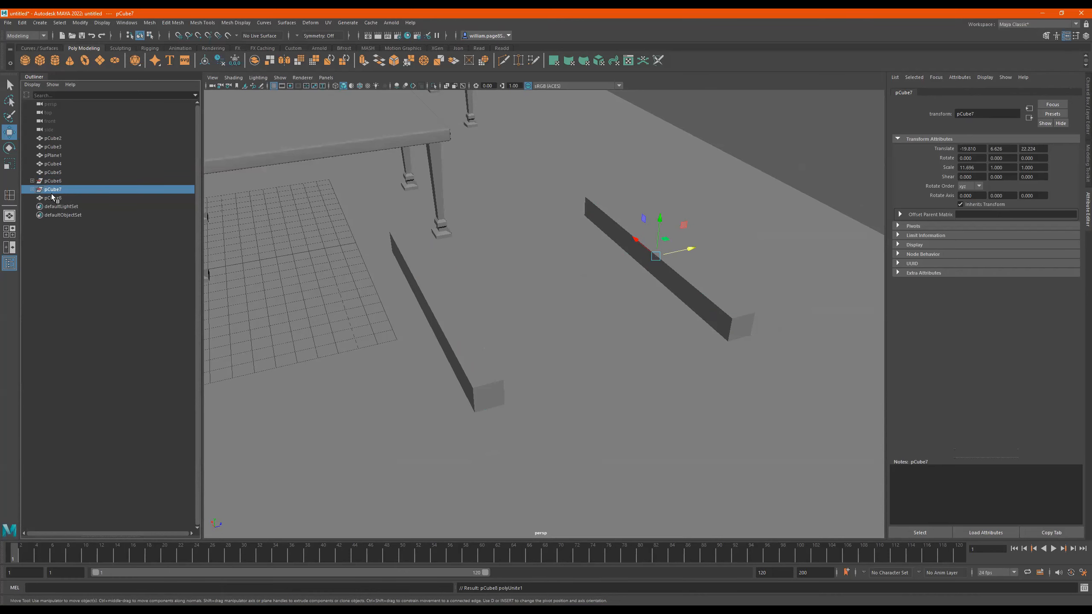
{"action": "left_click", "coordinate": [51, 198]}
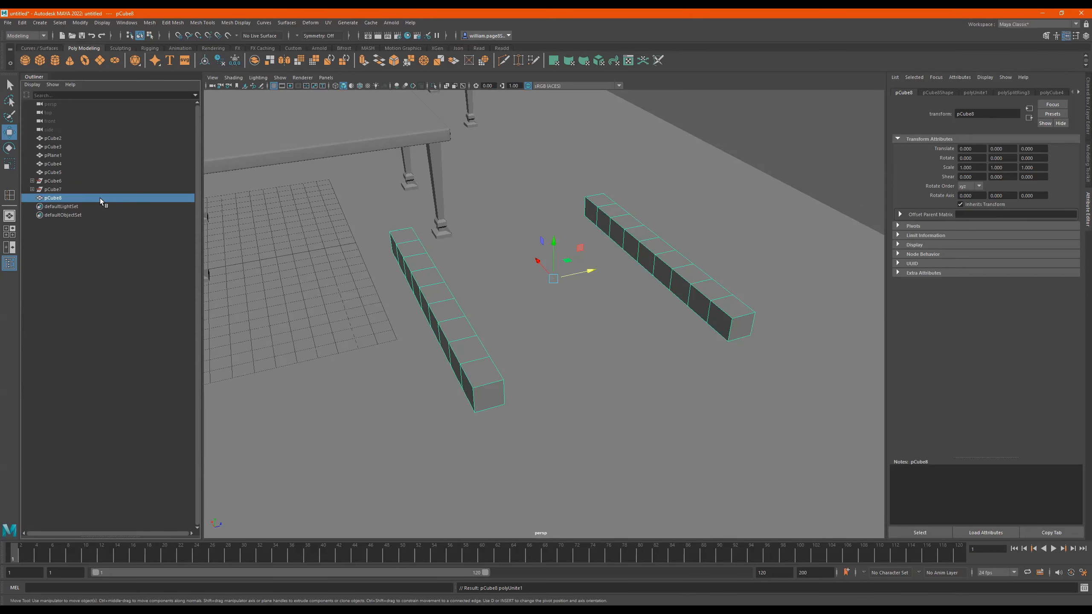
{"action": "left_click", "coordinate": [53, 189]}
{"action": "left_click", "coordinate": [54, 198]}
{"action": "left_click", "coordinate": [53, 190]}
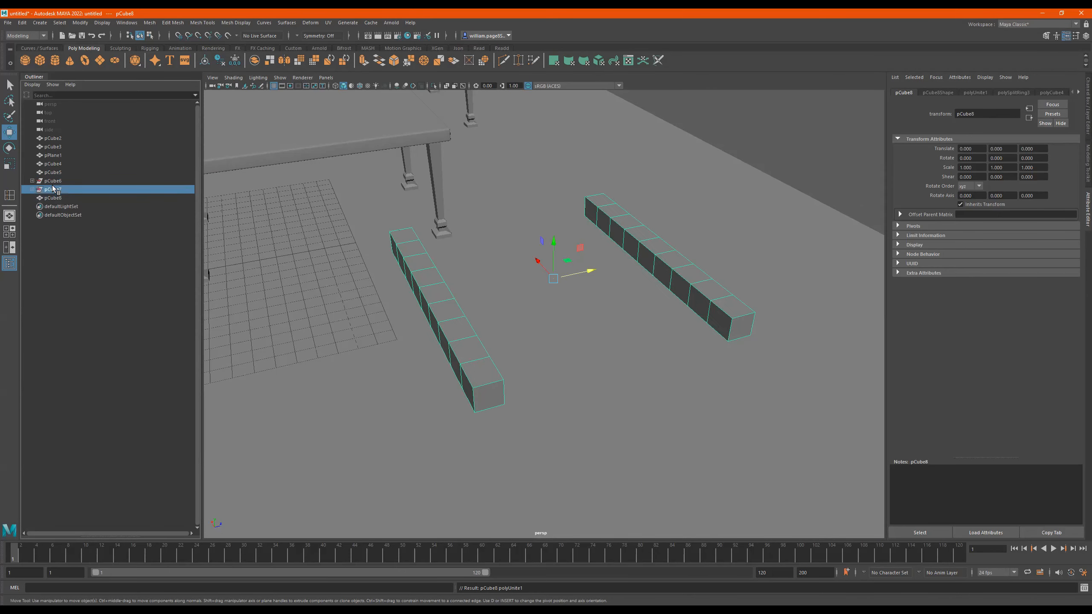
{"action": "left_click", "coordinate": [54, 198]}
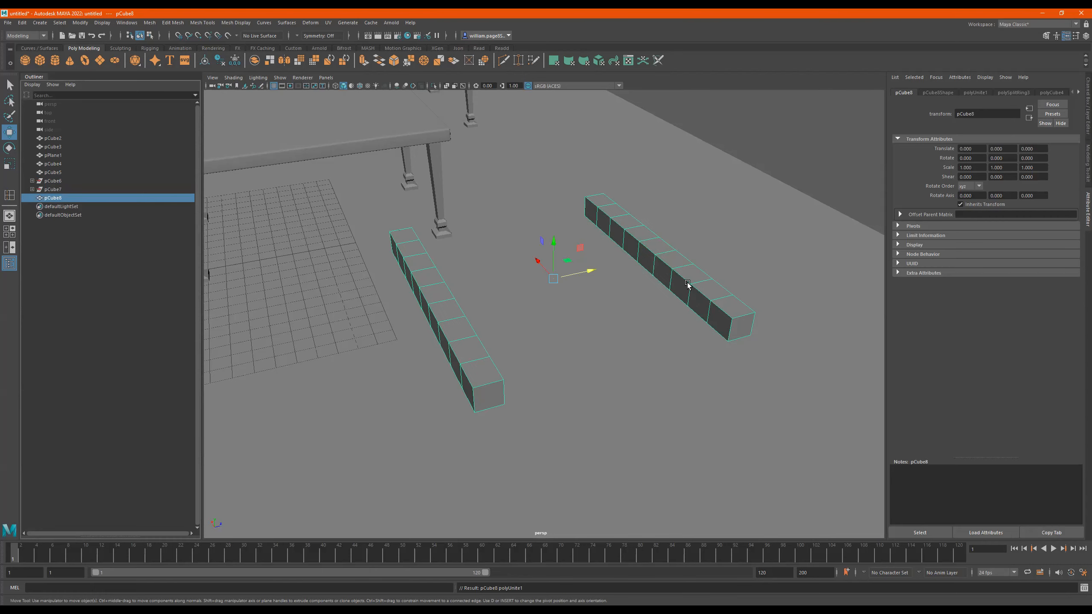
Move the combined boxes about 1.9 units along Z, and undo a trial rotation.
{"action": "left_click_drag", "start_coordinate": [577, 274], "coordinate": [532, 305]}
{"action": "left_click_drag", "start_coordinate": [741, 258], "coordinate": [635, 279], "text": "alt"}
{"action": "left_click_drag", "start_coordinate": [508, 259], "coordinate": [449, 288], "text": "alt"}
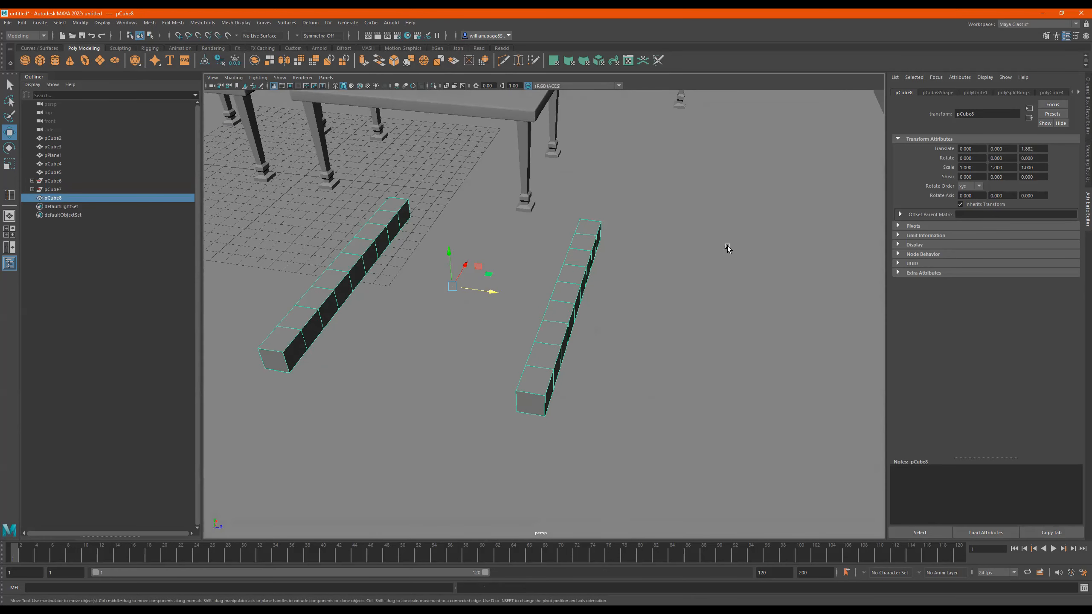
{"action": "left_click_drag", "start_coordinate": [522, 255], "coordinate": [554, 254], "text": "alt"}
{"action": "key", "text": "e"}
{"action": "key", "text": "ctrl+z"}
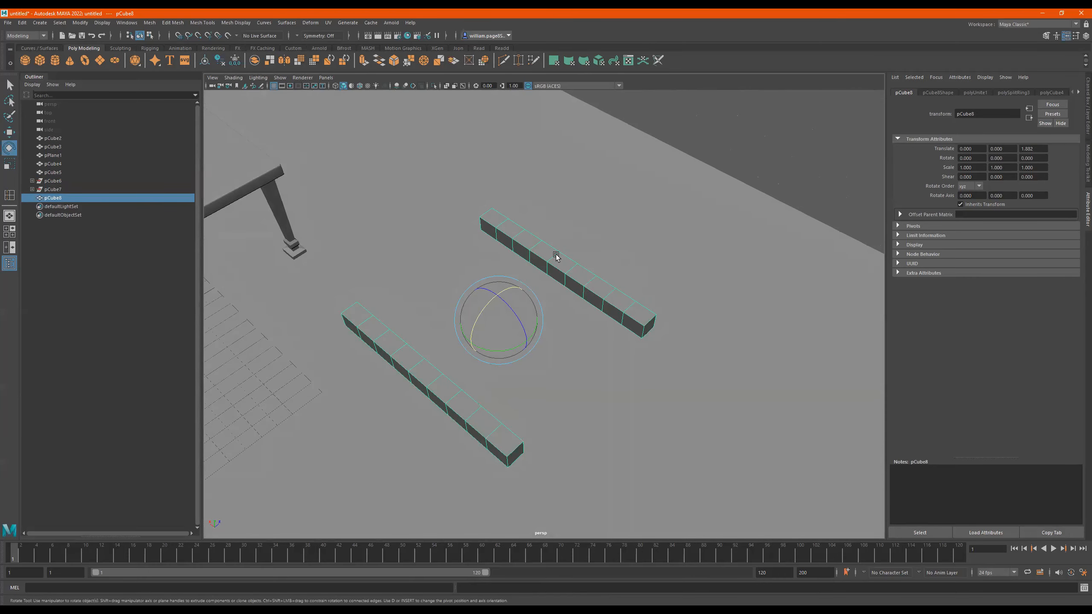
In face mode, bridge the facing inner faces at both ends of the two boxes to form a closed rectangular frame.
{"action": "right_click_drag", "start_coordinate": [556, 255], "coordinate": [555, 271]}
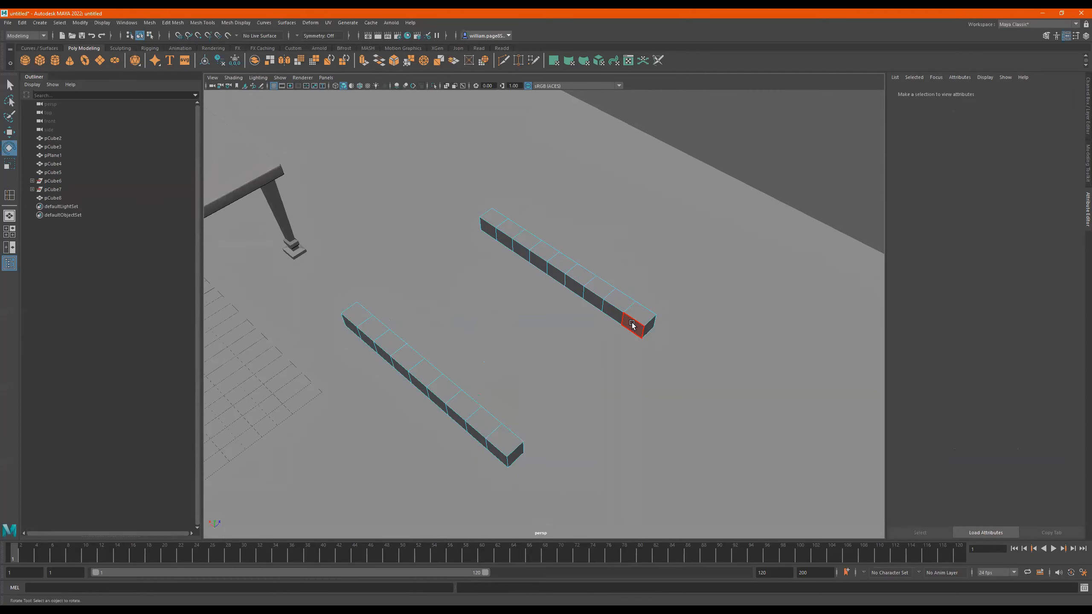
{"action": "left_click", "coordinate": [633, 325]}
{"action": "left_click_drag", "start_coordinate": [633, 324], "coordinate": [614, 236], "text": "alt"}
{"action": "left_click", "coordinate": [431, 280]}
{"action": "right_click_drag", "start_coordinate": [614, 236], "coordinate": [607, 355], "text": "shift"}
{"action": "mouse_move", "coordinate": [663, 340]}
{"action": "left_mouse_down", "text": "alt"}
{"action": "mouse_move", "coordinate": [586, 371]}
{"action": "mouse_move", "coordinate": [597, 377]}
{"action": "mouse_move", "coordinate": [674, 341]}
{"action": "left_mouse_up", "text": "alt"}
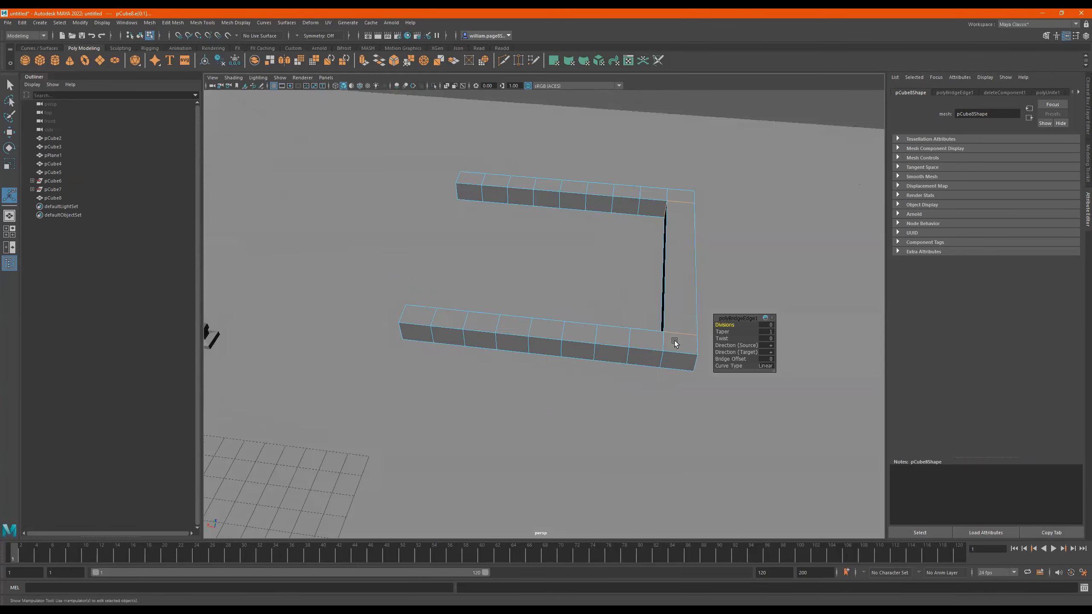
{"action": "middle_click_drag", "start_coordinate": [674, 341], "coordinate": [527, 378], "text": "alt"}
{"action": "right_click_drag", "start_coordinate": [483, 335], "coordinate": [615, 339], "text": "alt"}
{"action": "left_click_drag", "start_coordinate": [649, 340], "coordinate": [618, 341], "text": "alt"}
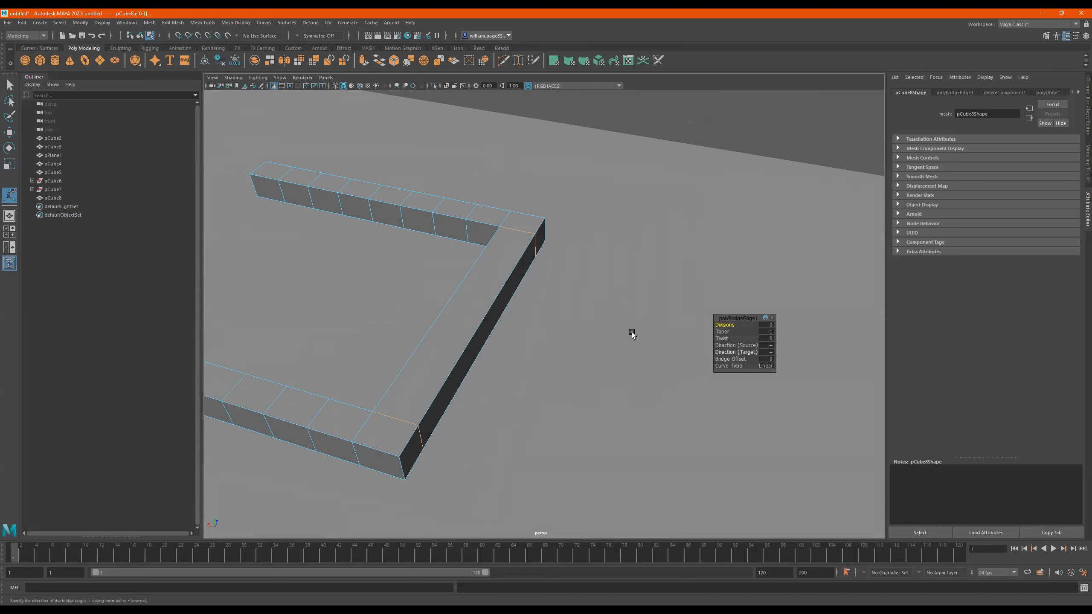
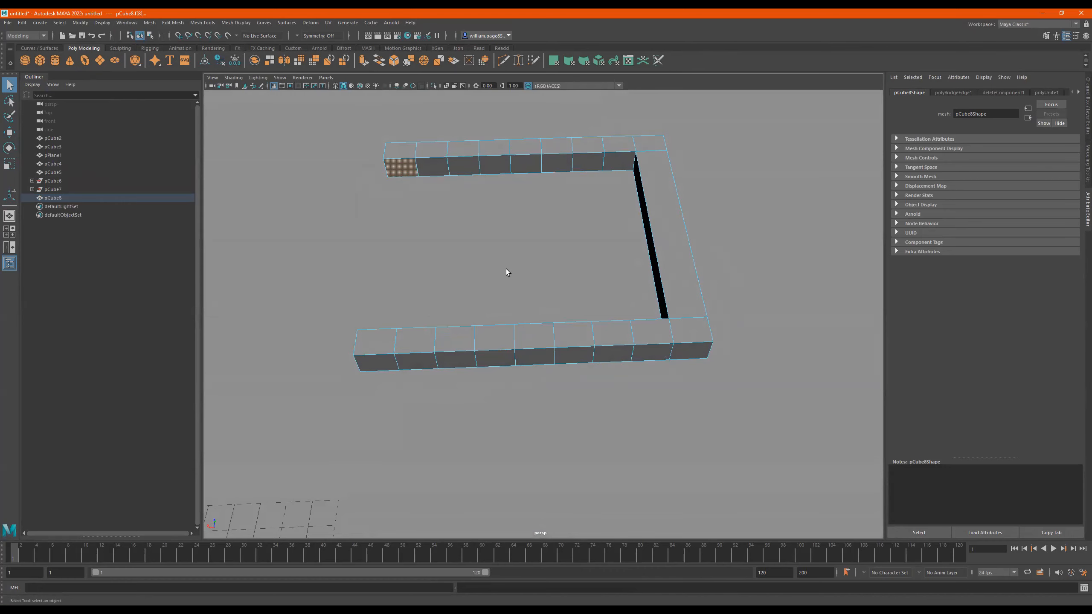
{"action": "right_click_drag", "start_coordinate": [506, 269], "coordinate": [505, 391], "text": "shift"}
{"action": "left_click_drag", "start_coordinate": [533, 241], "coordinate": [541, 258], "text": "alt"}
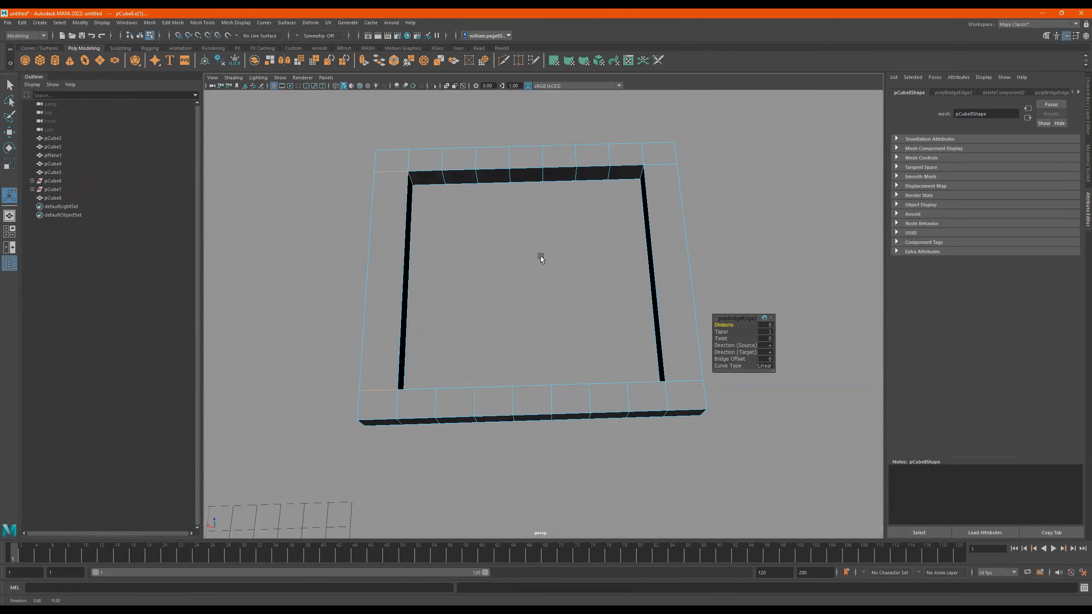
Try to bridge three alternating inner faces on each segmented side of the frame in a single operation, and undo it.
{"action": "left_click", "coordinate": [461, 178]}
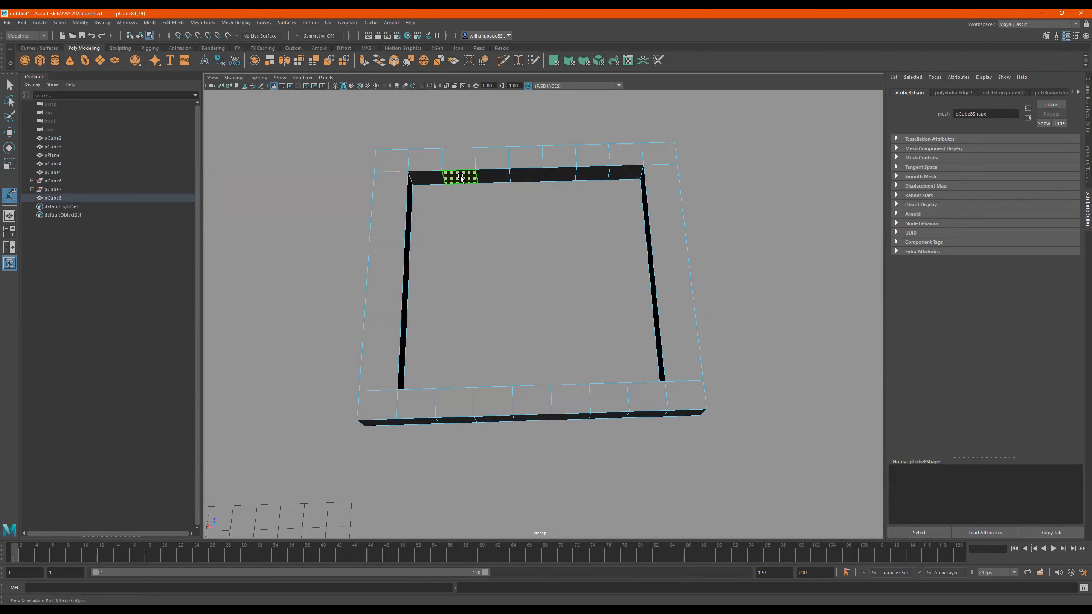
{"action": "left_click", "coordinate": [525, 175], "text": "shift"}
{"action": "left_click", "coordinate": [596, 175], "text": "shift"}
{"action": "left_click_drag", "start_coordinate": [591, 227], "coordinate": [478, 431], "text": "alt"}
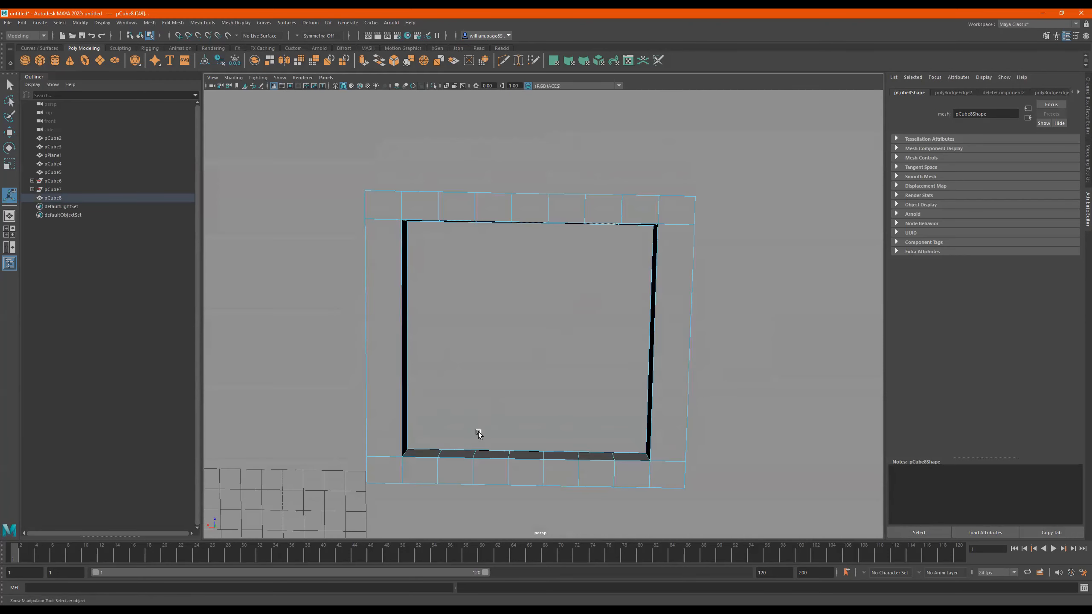
{"action": "left_click", "coordinate": [456, 454]}
{"action": "left_click", "coordinate": [526, 454], "text": "shift"}
{"action": "left_click", "coordinate": [601, 456], "text": "shift"}
{"action": "left_click_drag", "start_coordinate": [590, 434], "coordinate": [560, 338], "text": "alt"}
{"action": "key", "text": "g"}
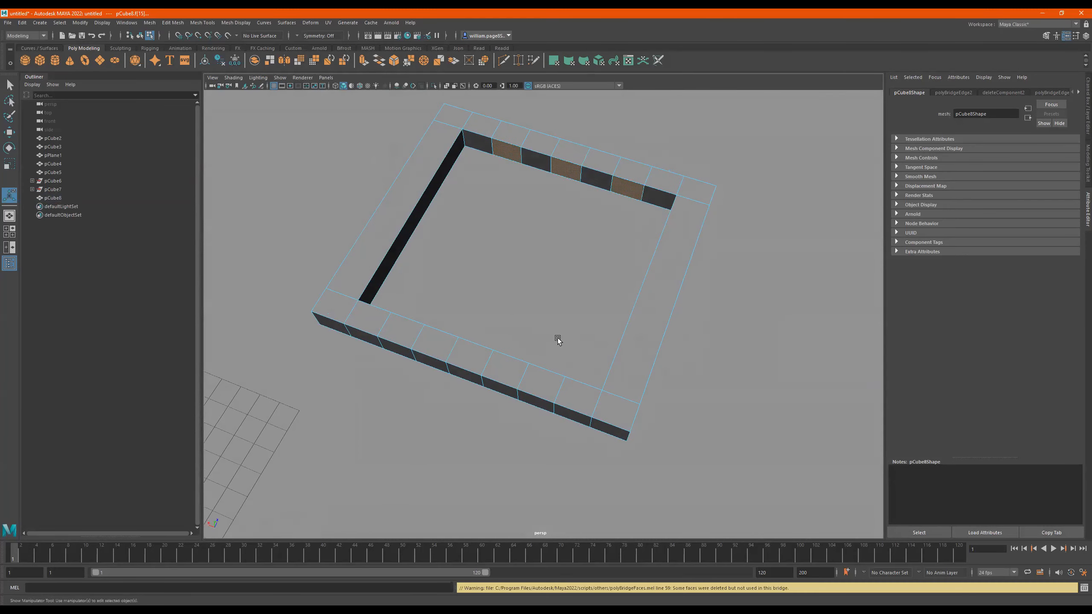
{"action": "left_click_drag", "start_coordinate": [575, 290], "coordinate": [565, 314], "text": "alt"}
{"action": "key", "text": "ctrl+z"}
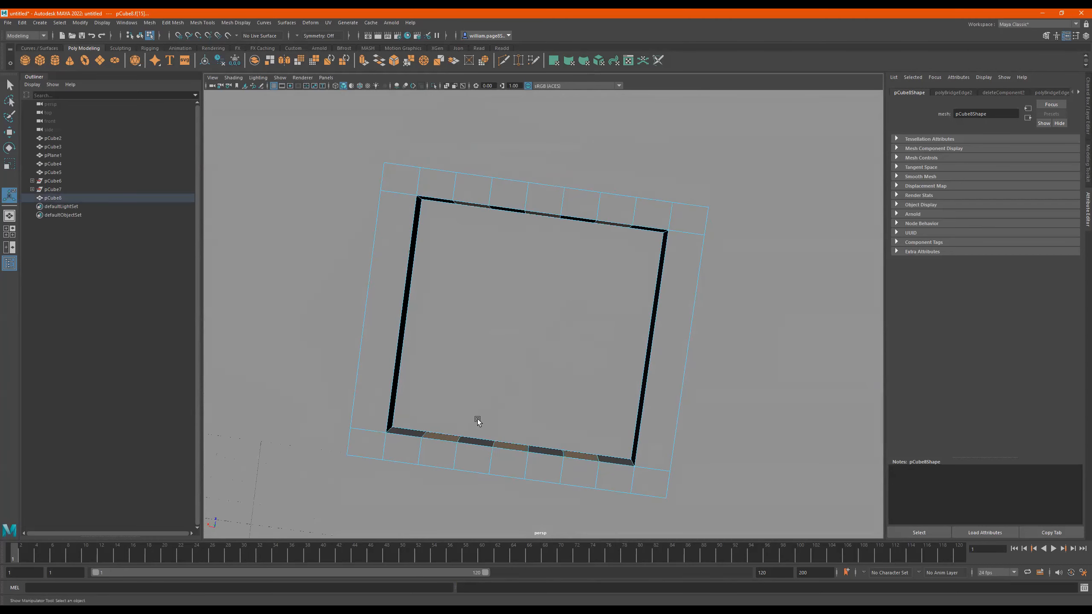
Bridge one facing pair of inner faces, one segment in from the frame's end, to form the first crossbar.
{"action": "left_click", "coordinate": [444, 437]}
{"action": "left_click_drag", "start_coordinate": [461, 417], "coordinate": [489, 310], "text": "alt"}
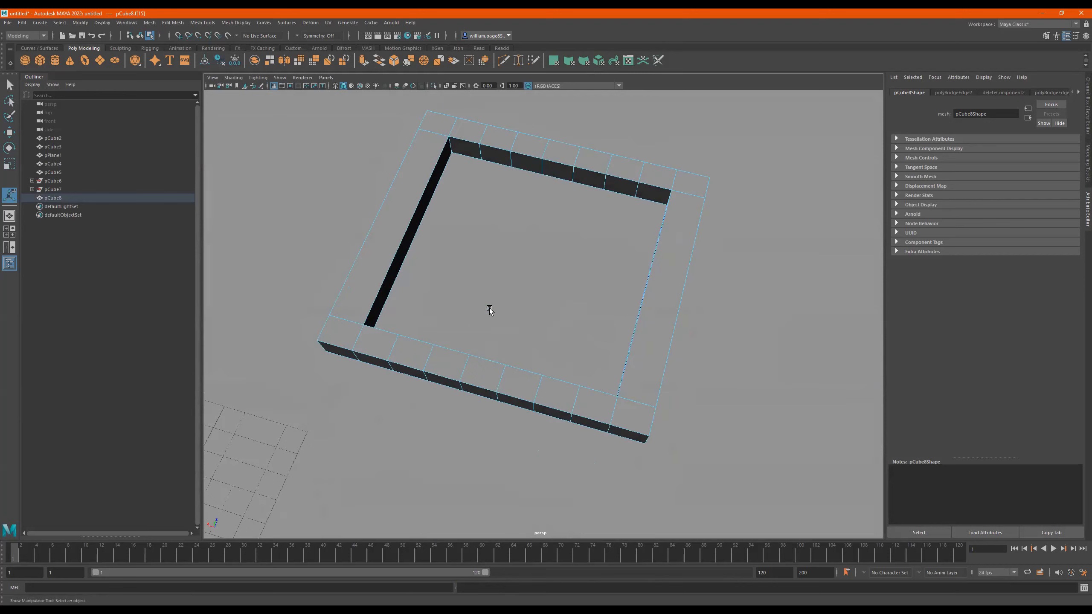
{"action": "left_click", "coordinate": [500, 156], "text": "shift"}
{"action": "left_click_drag", "start_coordinate": [495, 178], "coordinate": [523, 285], "text": "alt"}
{"action": "key", "text": "g"}
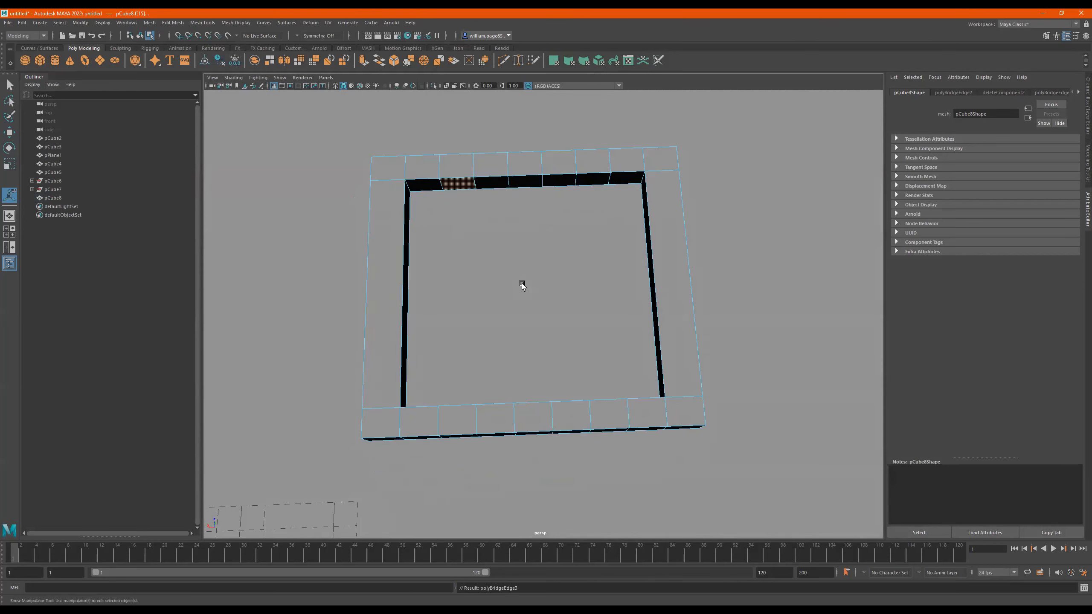
{"action": "left_click_drag", "start_coordinate": [514, 287], "coordinate": [512, 298], "text": "alt"}
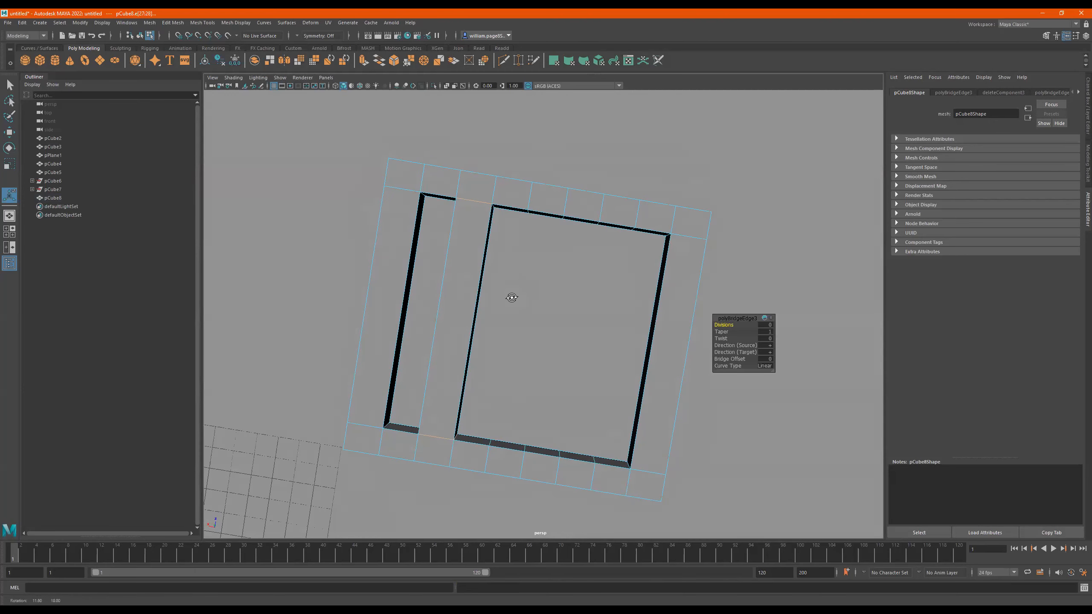
Bridge the middle pair of facing inner faces to add a second crossbar, leaving one segment between the bars.
{"action": "left_click", "coordinate": [509, 445]}
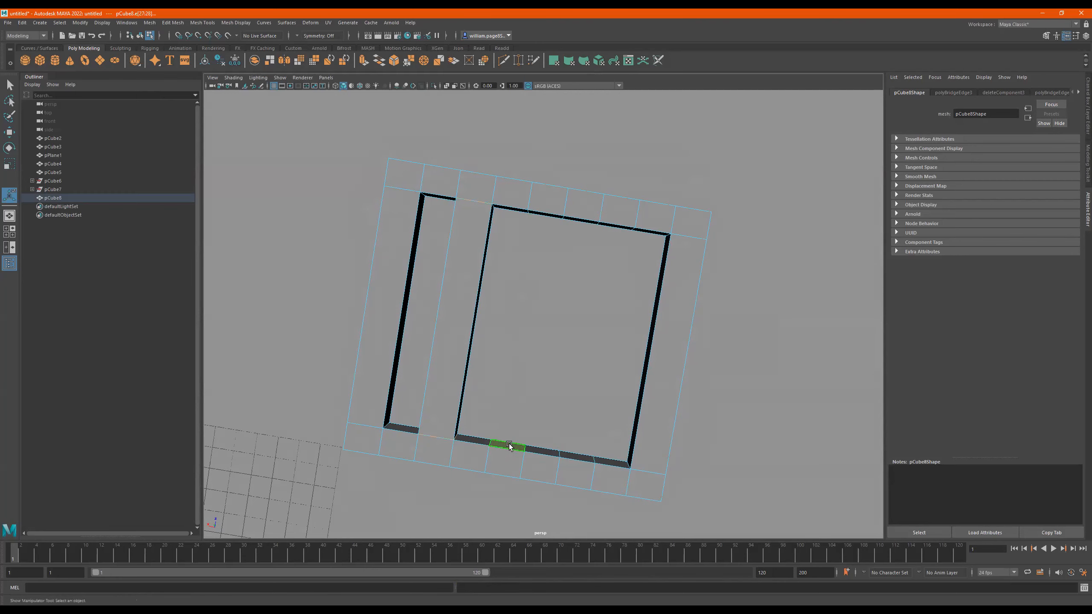
{"action": "left_click_drag", "start_coordinate": [551, 372], "coordinate": [549, 242], "text": "alt"}
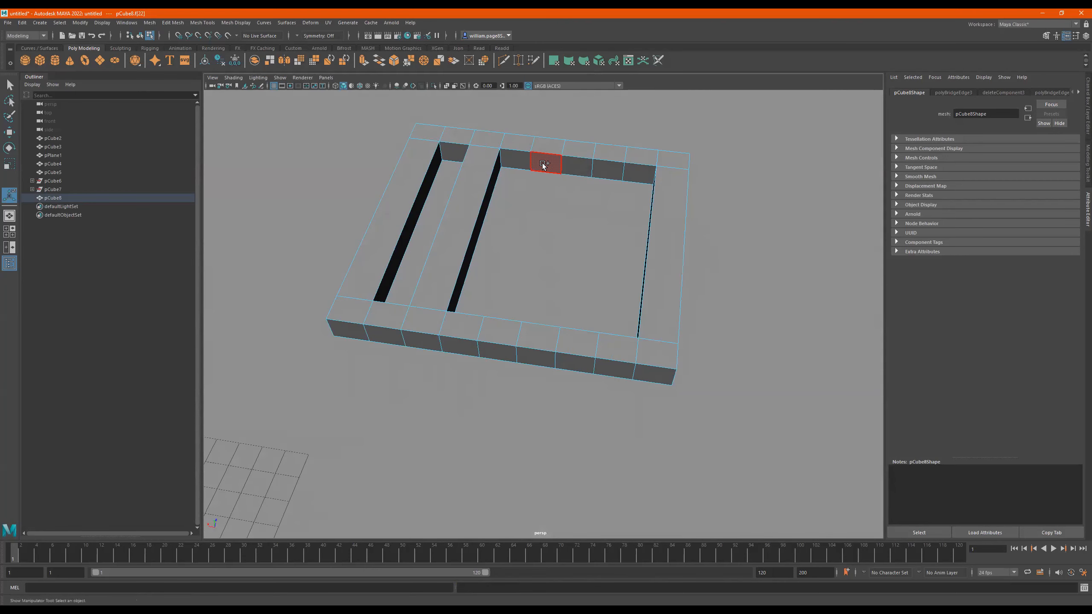
{"action": "left_click", "coordinate": [543, 164], "text": "shift"}
{"action": "key", "text": "g"}
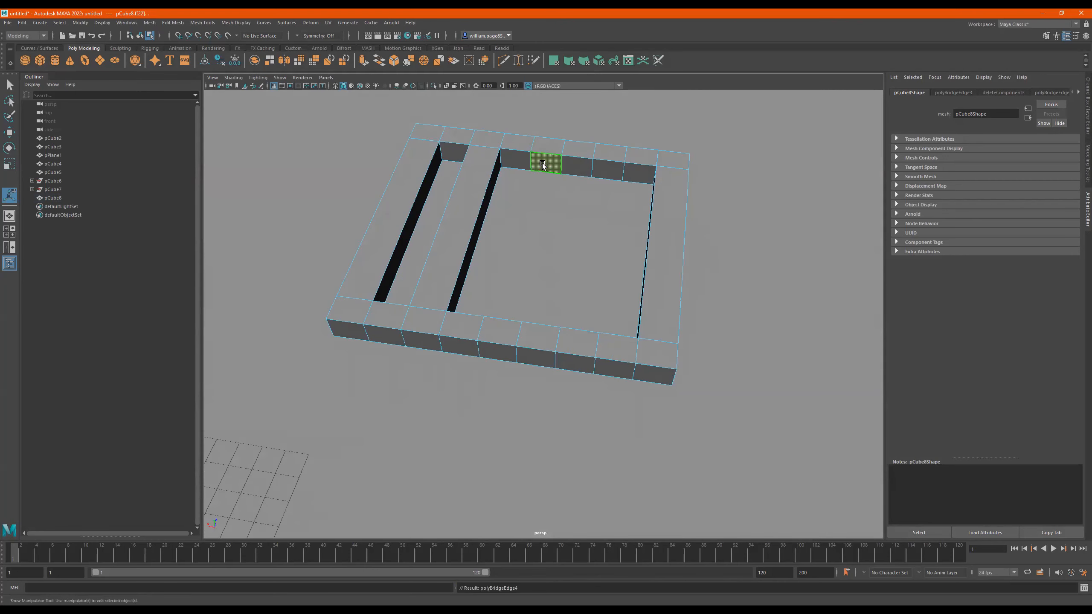
Bridge the next alternate pair of facing inner faces to add the third crossbar to the frame.
{"action": "left_click", "coordinate": [608, 171]}
{"action": "left_click_drag", "start_coordinate": [592, 209], "coordinate": [575, 455], "text": "alt"}
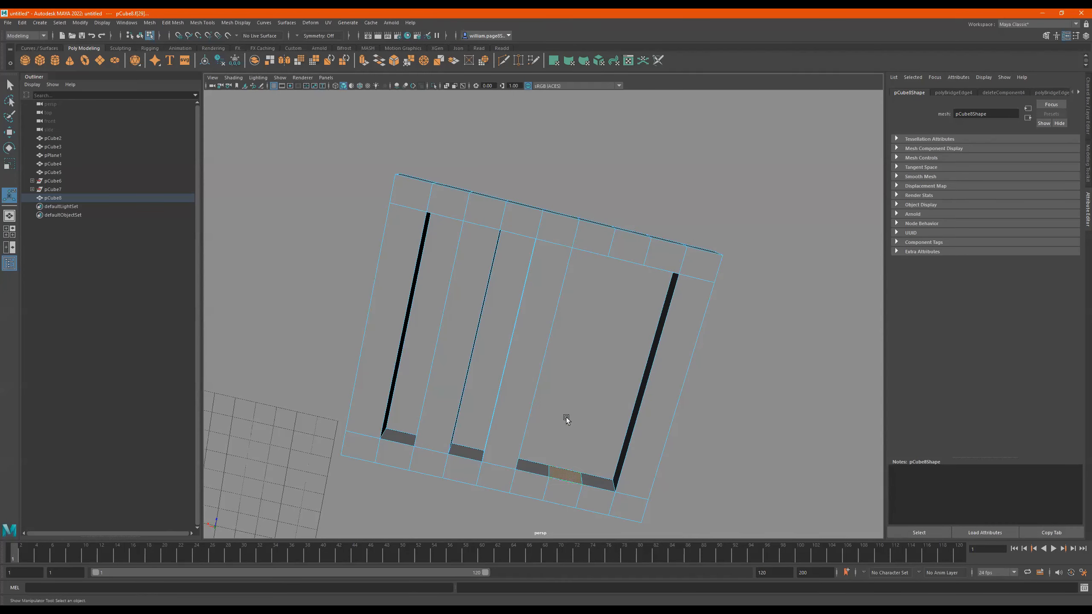
{"action": "key", "text": "g"}
{"action": "left_click_drag", "start_coordinate": [619, 363], "coordinate": [509, 307], "text": "alt"}
Try to select the corner faces on the underside of the slatted frame.
{"action": "key", "text": "q"}
{"action": "middle_click_drag", "start_coordinate": [509, 308], "coordinate": [516, 321], "text": "alt"}
{"action": "left_click_drag", "start_coordinate": [516, 322], "coordinate": [504, 295], "text": "alt"}
{"action": "left_click_drag", "start_coordinate": [601, 303], "coordinate": [595, 261], "text": "alt"}
{"action": "left_click", "coordinate": [488, 217]}
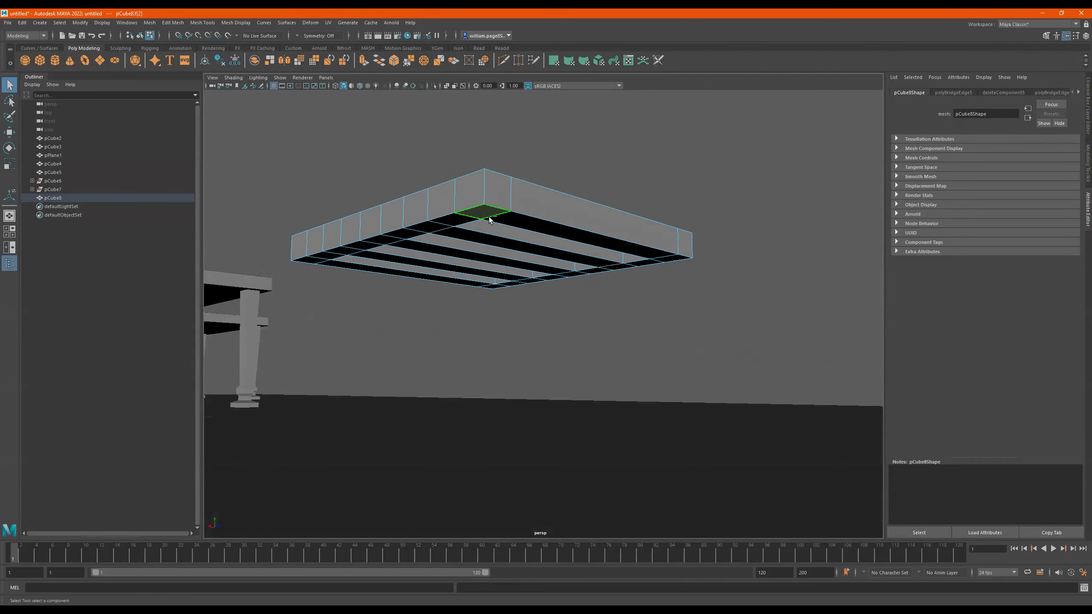
{"action": "left_click", "coordinate": [671, 257], "text": "shift"}
{"action": "left_click_drag", "start_coordinate": [309, 265], "coordinate": [548, 417], "text": "alt"}
{"action": "left_click", "coordinate": [548, 414]}
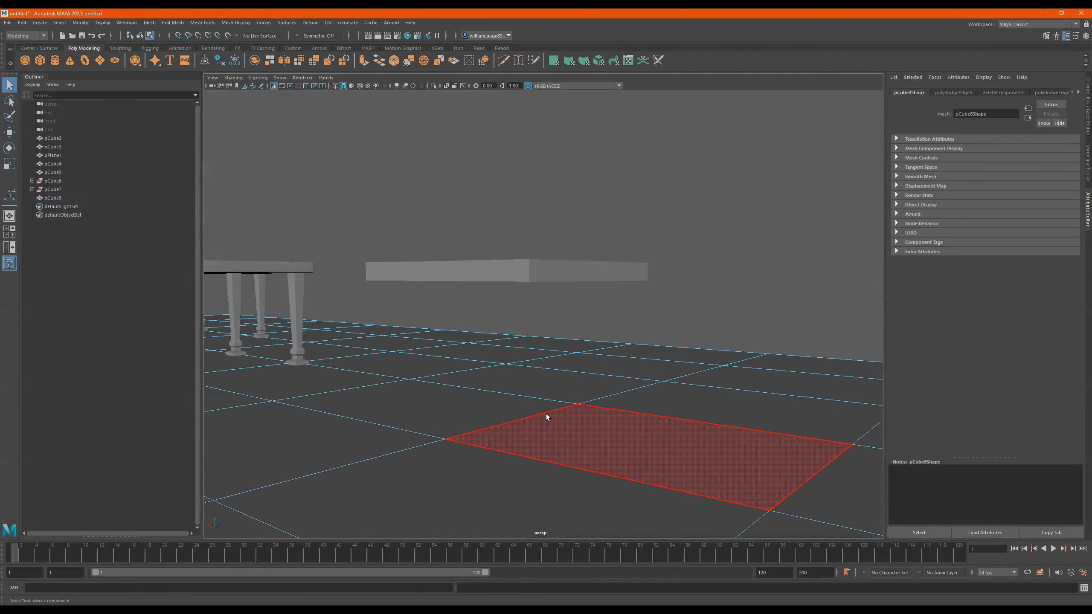
{"action": "left_click_drag", "start_coordinate": [545, 372], "coordinate": [582, 401], "text": "alt"}
{"action": "right_click_drag", "start_coordinate": [582, 400], "coordinate": [163, 227], "text": "alt"}
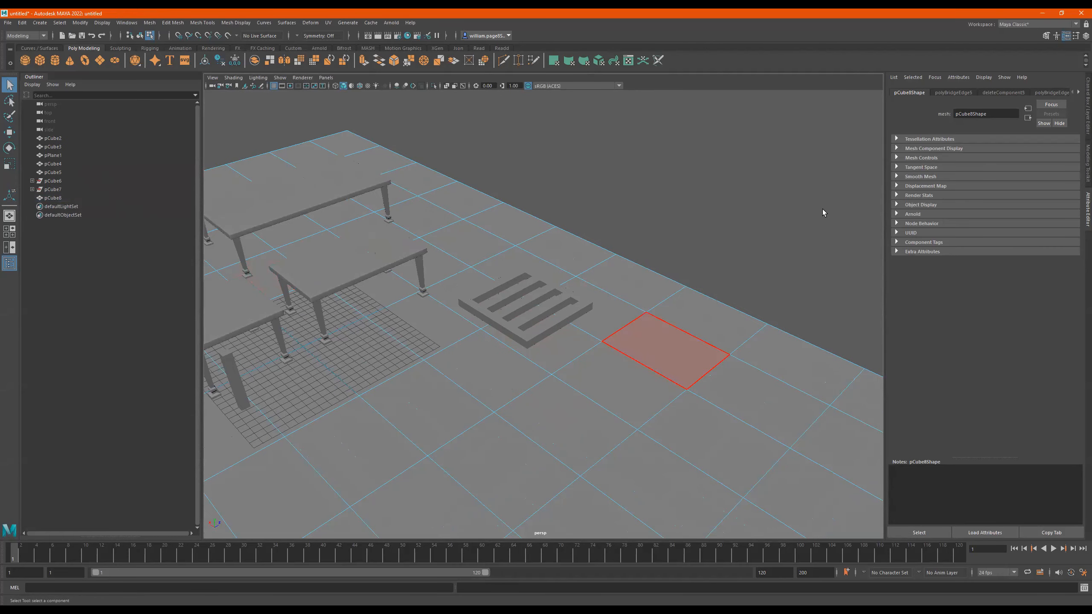
Return to object selection, undo a trial deletion of the ground plane and hide the plane instead.
{"action": "key", "text": "F8"}
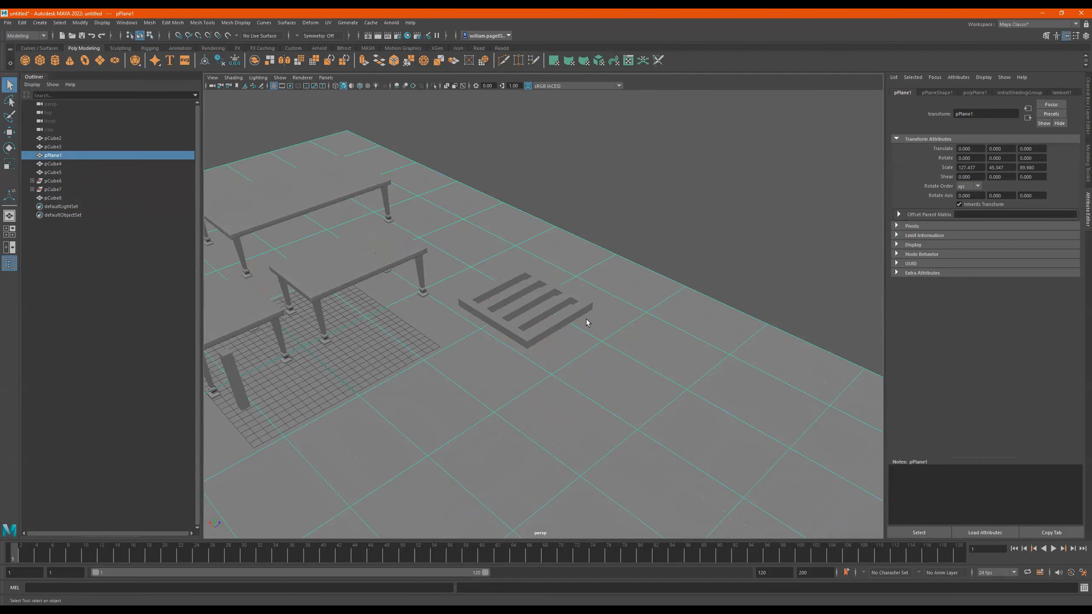
{"action": "key", "text": "Delete"}
{"action": "key", "text": "ctrl+z"}
{"action": "left_click_drag", "start_coordinate": [555, 309], "coordinate": [583, 310], "text": "alt"}
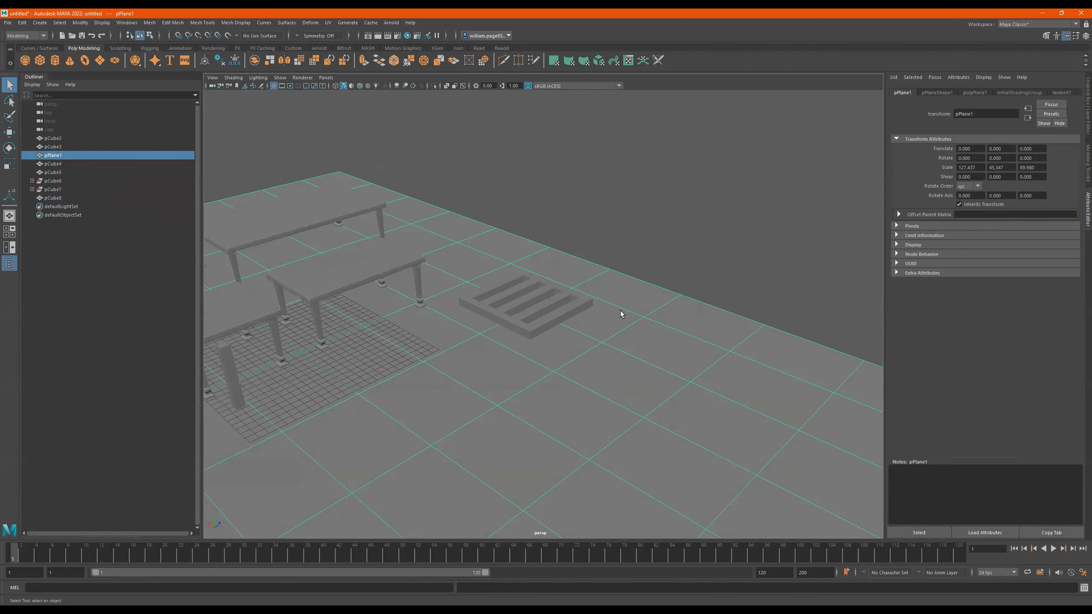
{"action": "key", "text": "ctrl+h"}
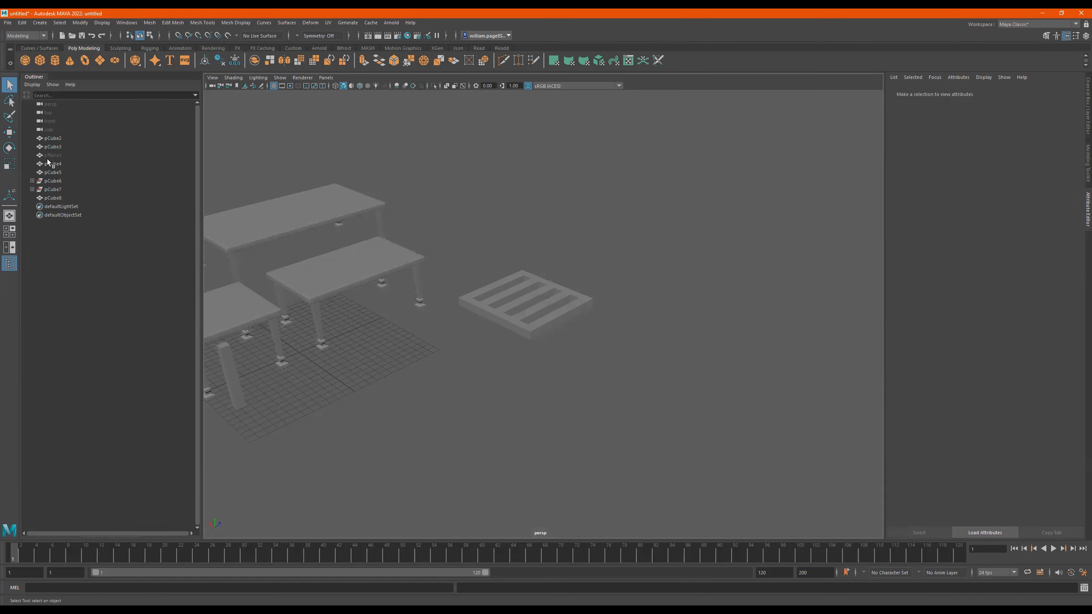
Select the hidden ground plane by name and toggle its visibility on and off several times.
{"action": "left_click", "coordinate": [65, 156]}
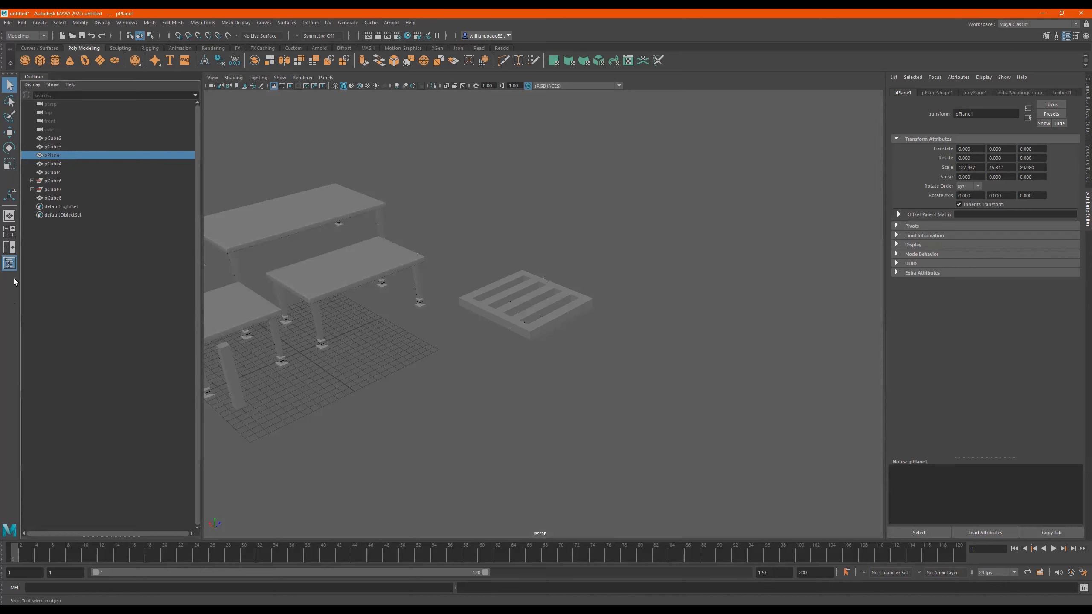
{"action": "left_click", "coordinate": [567, 440]}
{"action": "left_click", "coordinate": [96, 156]}
{"action": "key", "text": "h"}
{"action": "key", "text": "h"}
{"action": "key", "text": "h"}
{"action": "key", "text": "h"}
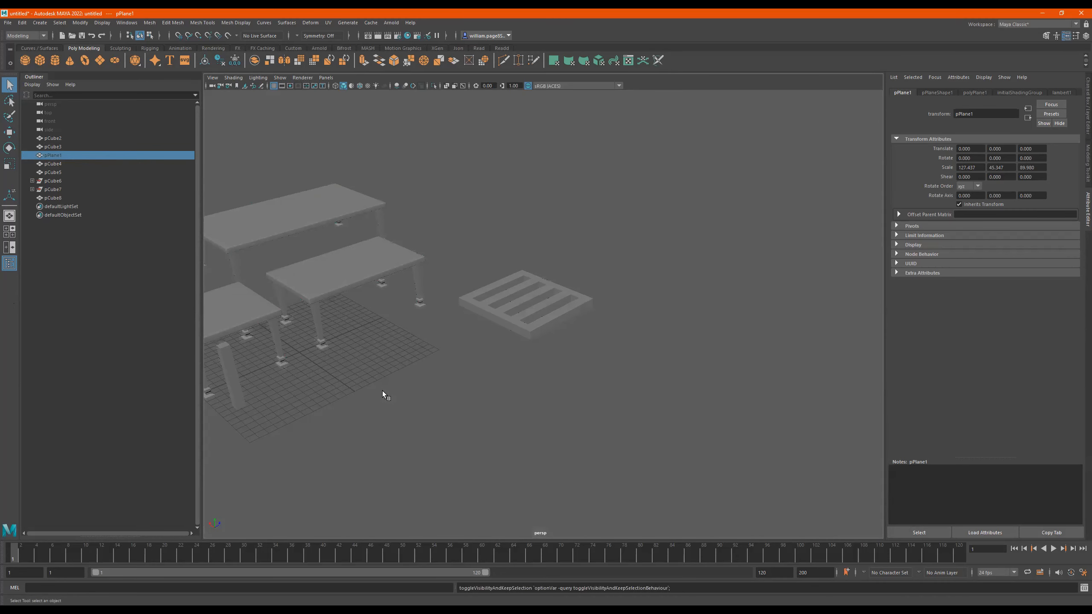
Extrude the four corner faces on the underside of the slatted frame downward about 6.64 to form legs.
{"action": "right_click_drag", "start_coordinate": [504, 305], "coordinate": [723, 300], "text": "alt"}
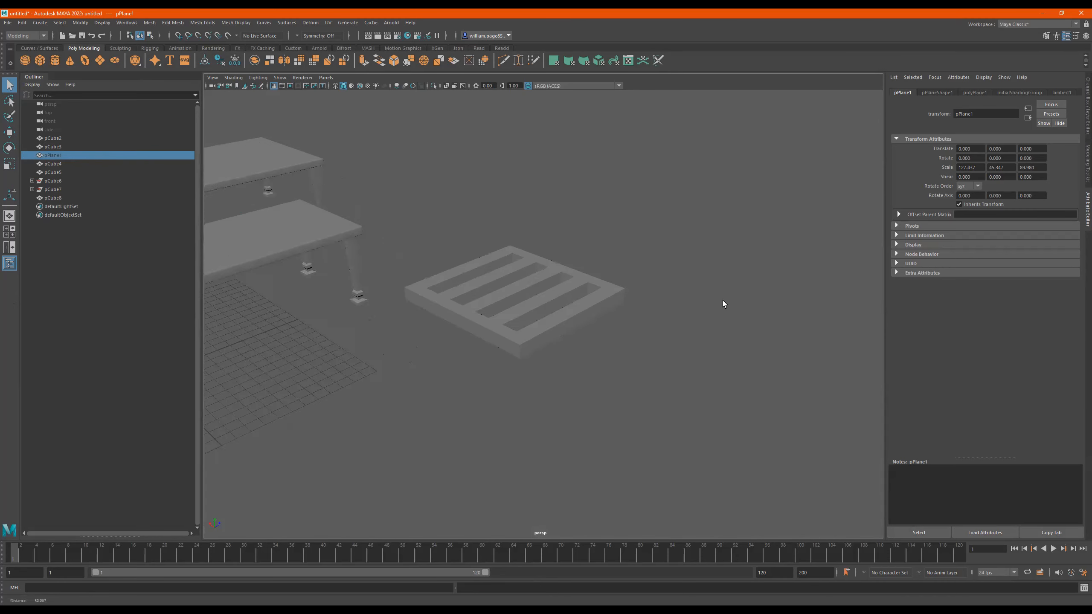
{"action": "left_click_drag", "start_coordinate": [602, 314], "coordinate": [600, 290], "text": "alt"}
{"action": "left_click", "coordinate": [546, 296]}
{"action": "left_click_drag", "start_coordinate": [503, 342], "coordinate": [555, 222], "text": "alt"}
{"action": "key", "text": "F11"}
{"action": "left_click", "coordinate": [478, 180]}
{"action": "left_click", "coordinate": [355, 273], "text": "shift"}
{"action": "left_click", "coordinate": [509, 320], "text": "shift"}
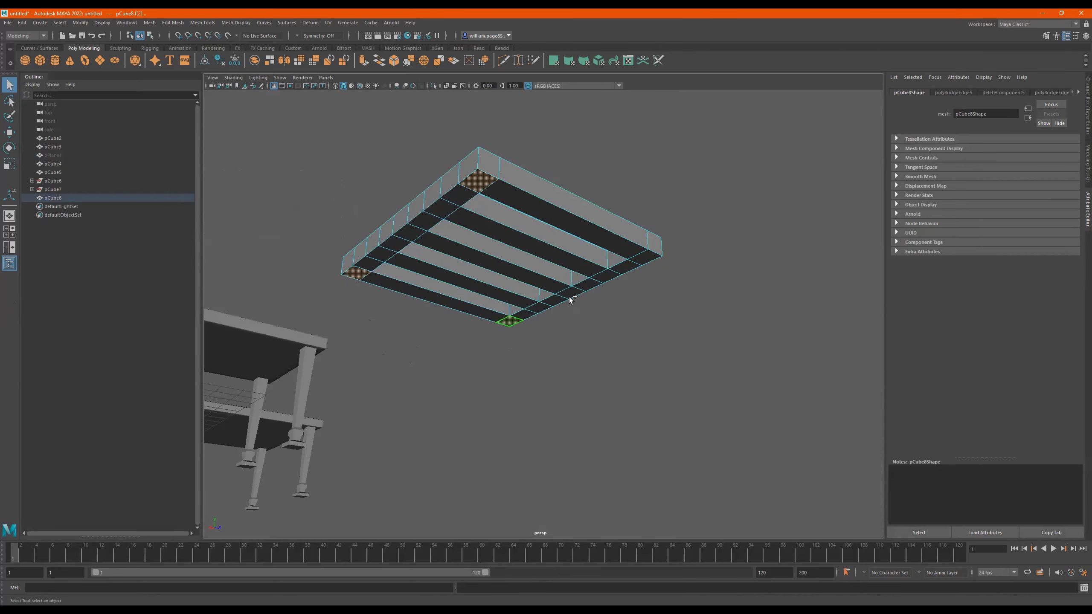
{"action": "left_click", "coordinate": [645, 256], "text": "shift"}
{"action": "key", "text": "ctrl+e"}
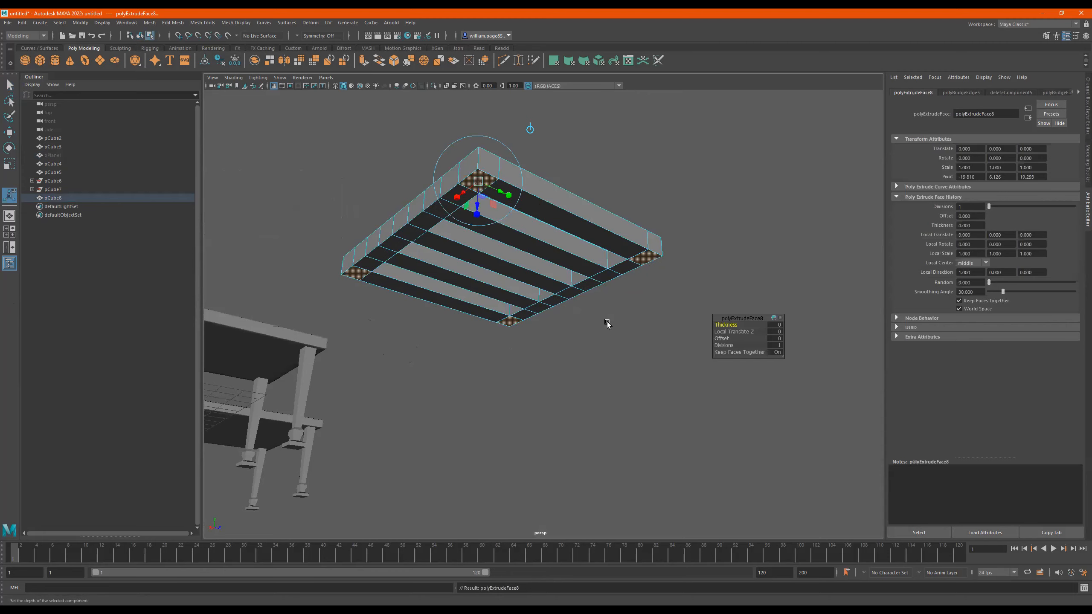
{"action": "left_click_drag", "start_coordinate": [477, 206], "coordinate": [470, 369]}
{"action": "left_click_drag", "start_coordinate": [571, 331], "coordinate": [482, 340], "text": "alt"}
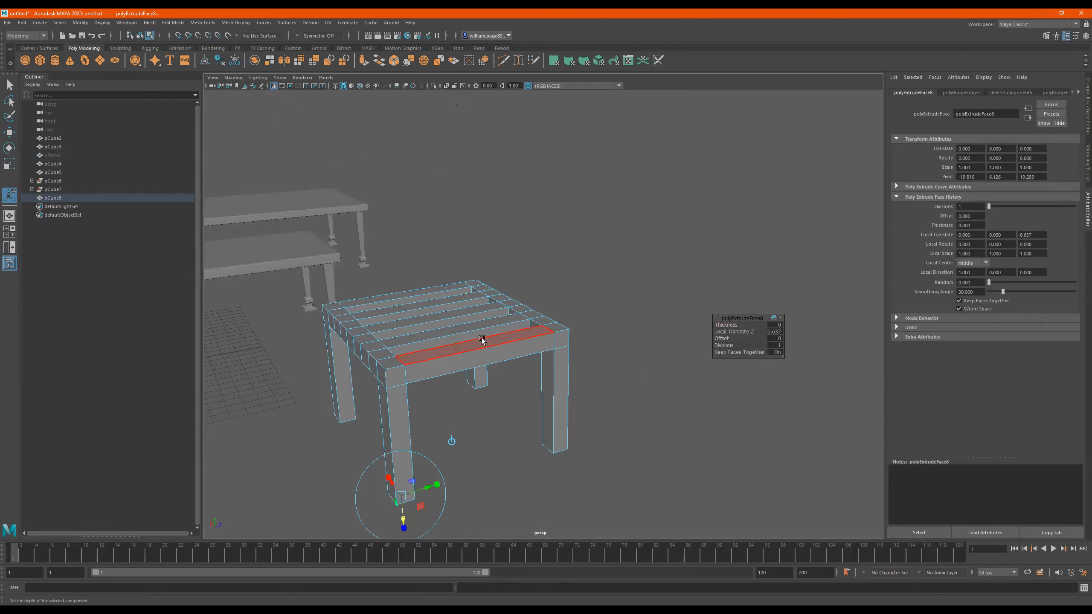
Select the top faces along the frame's rear rail one after another.
{"action": "key", "text": "F8"}
{"action": "mouse_move", "coordinate": [507, 297]}
{"action": "left_mouse_down", "text": "alt"}
{"action": "mouse_move", "coordinate": [527, 316]}
{"action": "mouse_move", "coordinate": [544, 309]}
{"action": "mouse_move", "coordinate": [526, 320]}
{"action": "mouse_move", "coordinate": [491, 305]}
{"action": "left_mouse_up", "text": "alt"}
{"action": "right_click_drag", "start_coordinate": [478, 311], "coordinate": [486, 322]}
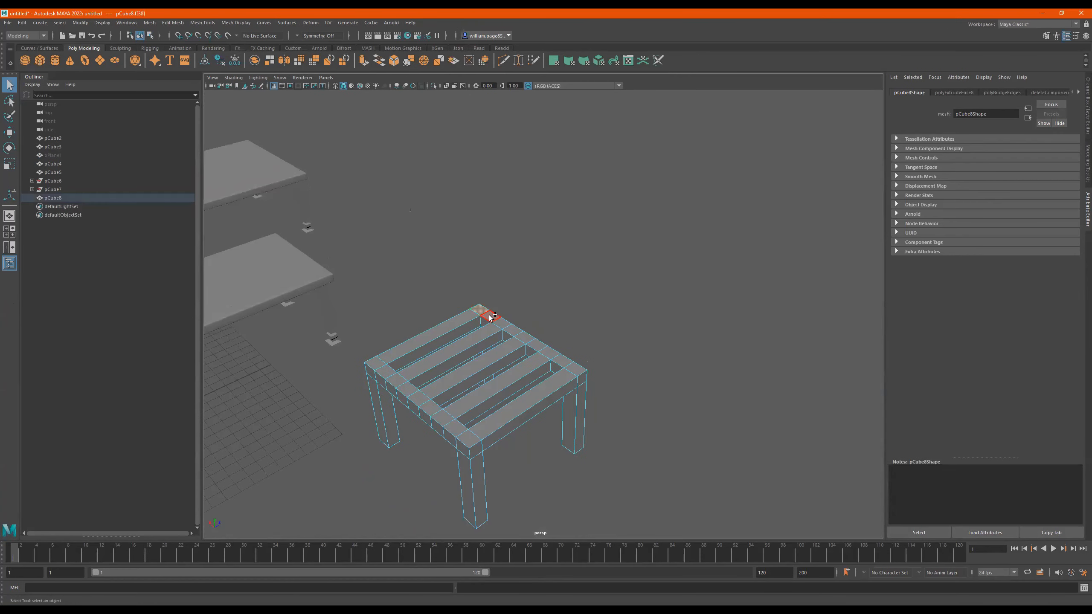
{"action": "left_click", "coordinate": [490, 318], "text": "shift"}
{"action": "left_click", "coordinate": [518, 329], "text": "shift"}
{"action": "left_click", "coordinate": [529, 337], "text": "shift"}
{"action": "left_click", "coordinate": [539, 345], "text": "shift"}
{"action": "left_click", "coordinate": [552, 354], "text": "shift"}
{"action": "left_click", "coordinate": [567, 368], "text": "shift"}
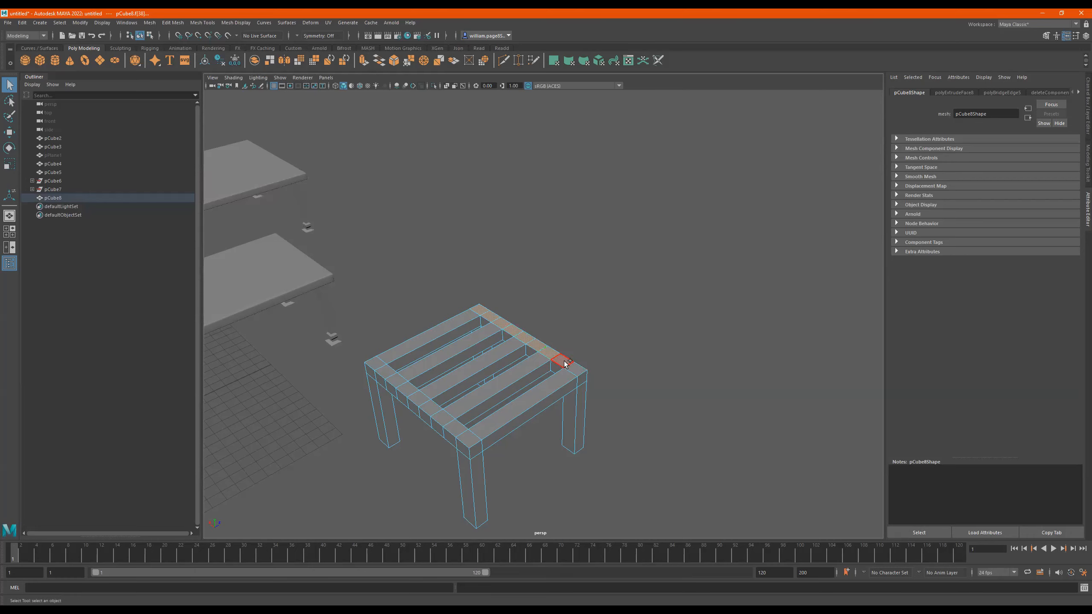
{"action": "left_click_drag", "start_coordinate": [616, 361], "coordinate": [547, 383], "text": "alt"}
{"action": "scroll", "coordinate": [543, 359], "scroll_direction": "up", "scroll_amount": 3}
{"action": "left_click", "coordinate": [540, 388]}
{"action": "left_click", "coordinate": [535, 376], "text": "shift"}
{"action": "left_click", "coordinate": [528, 362], "text": "shift"}
{"action": "left_click", "coordinate": [521, 348], "text": "shift"}
{"action": "left_click", "coordinate": [515, 336], "text": "shift"}
{"action": "left_click", "coordinate": [511, 325], "text": "shift"}
{"action": "left_click", "coordinate": [502, 319], "text": "shift"}
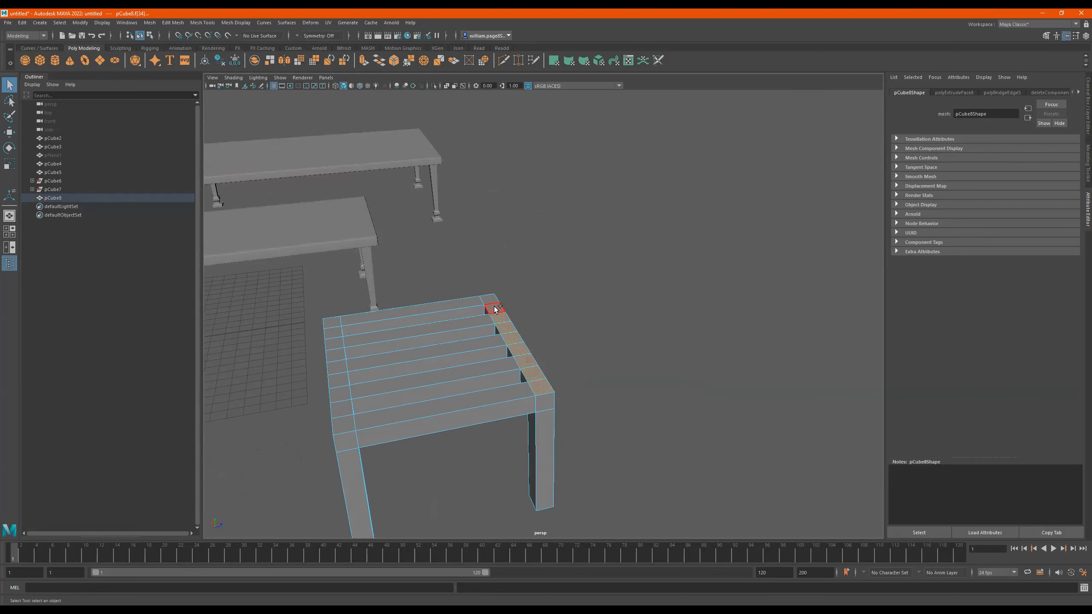
Extrude the whole row of top faces along the rear rail upward into a tall backrest and return to object selection.
{"action": "left_click", "coordinate": [491, 299]}
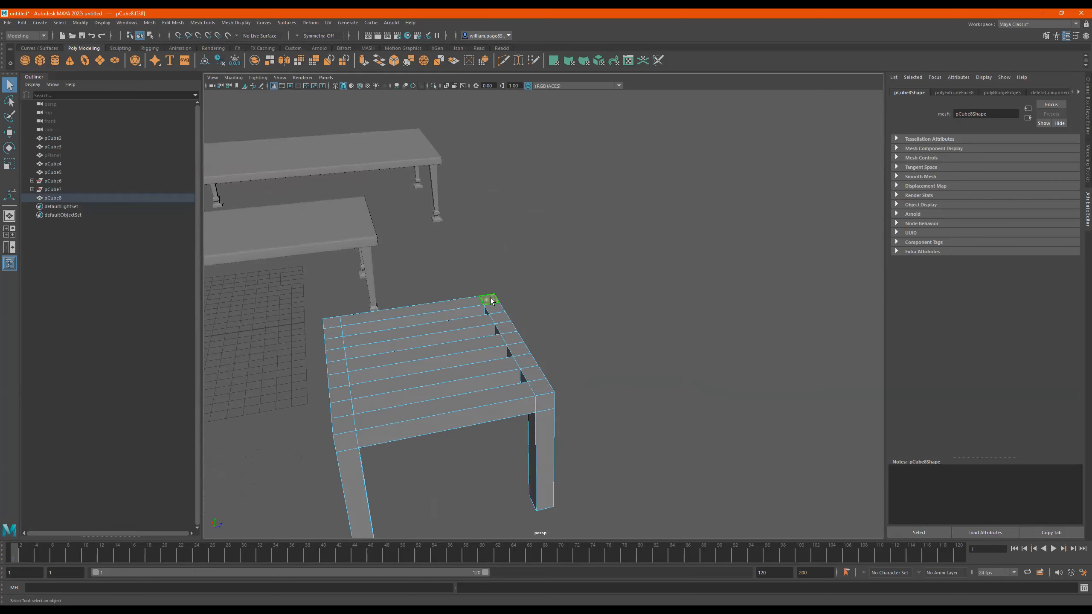
{"action": "double_click", "coordinate": [542, 385], "text": "shift"}
{"action": "left_click_drag", "start_coordinate": [607, 391], "coordinate": [577, 373], "text": "alt"}
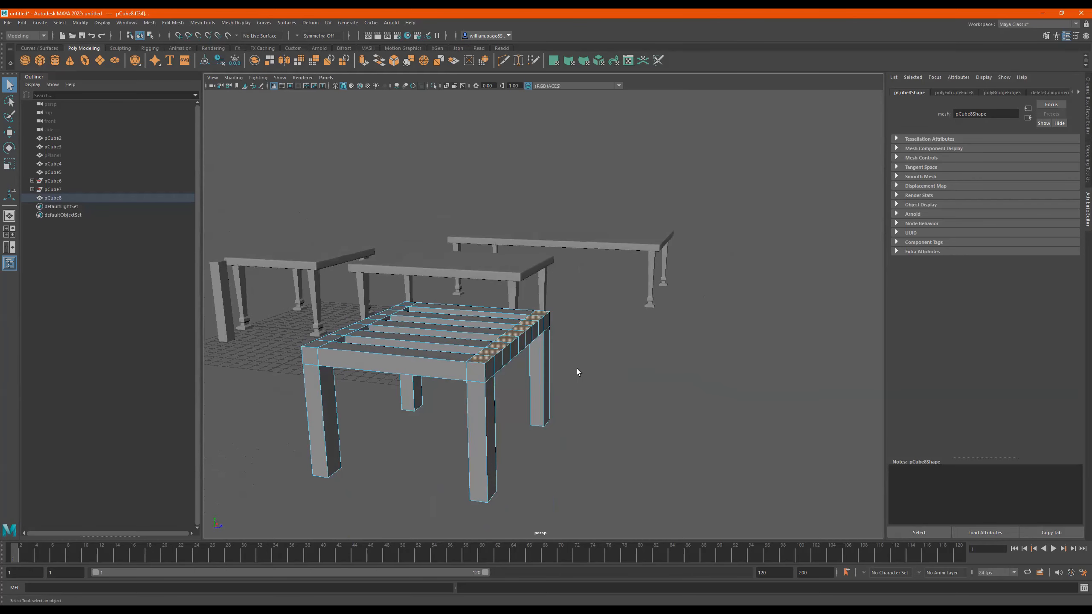
{"action": "key", "text": "ctrl+e"}
{"action": "left_click_drag", "start_coordinate": [481, 331], "coordinate": [465, 109]}
{"action": "left_click_drag", "start_coordinate": [528, 220], "coordinate": [544, 301], "text": "alt"}
{"action": "left_click_drag", "start_coordinate": [550, 240], "coordinate": [526, 322]}
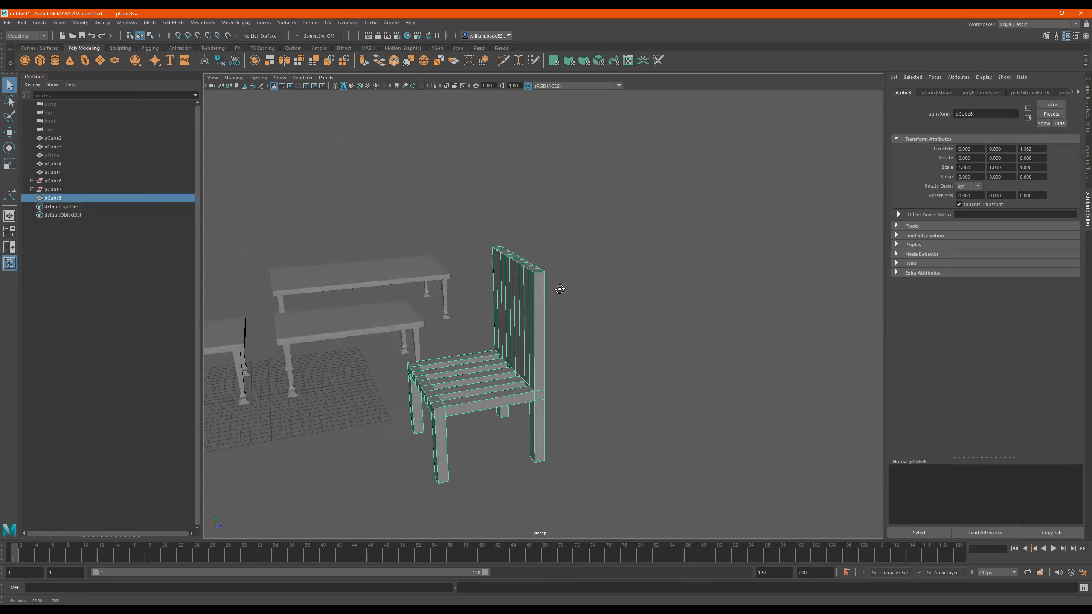
{"action": "left_click_drag", "start_coordinate": [558, 288], "coordinate": [611, 308], "text": "alt"}
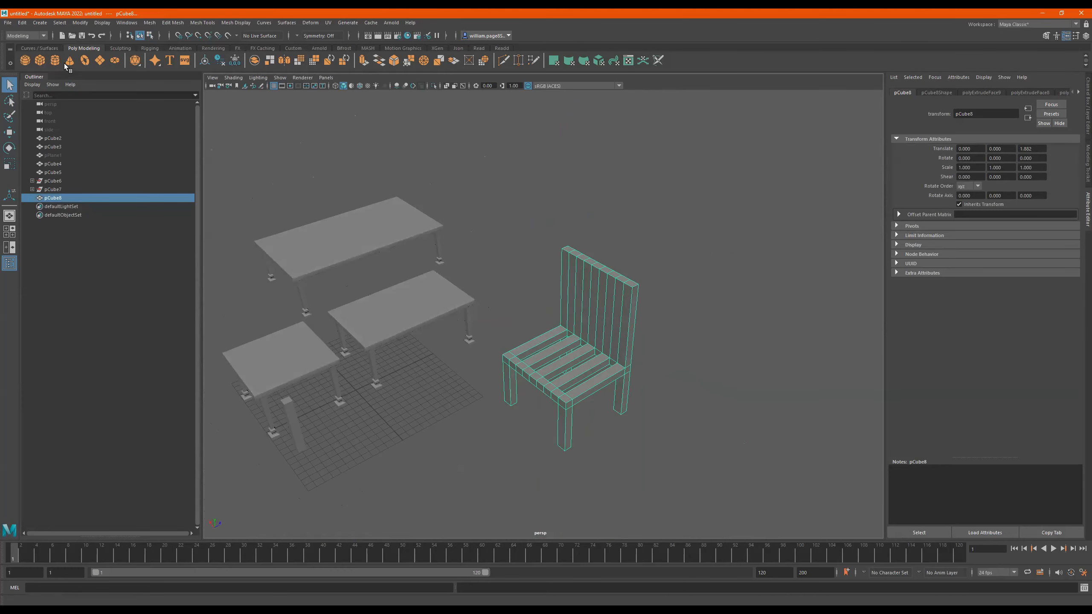
Create a polygon cube, enlarge it and move it in front of the chair at about X -25.1, Y 5.7.
{"action": "left_click", "coordinate": [39, 60]}
{"action": "key", "text": "r"}
{"action": "left_click_drag", "start_coordinate": [356, 391], "coordinate": [396, 398]}
{"action": "key", "text": "w"}
{"action": "left_click_drag", "start_coordinate": [338, 374], "coordinate": [477, 451]}
{"action": "middle_click_drag", "start_coordinate": [511, 417], "coordinate": [499, 372], "text": "alt"}
{"action": "left_click_drag", "start_coordinate": [449, 431], "coordinate": [441, 386]}
Scale the new cube into a flat slab about 14.5 by 0.74 by 10.8.
{"action": "key", "text": "r"}
{"action": "left_click_drag", "start_coordinate": [412, 348], "coordinate": [418, 380]}
{"action": "left_click_drag", "start_coordinate": [418, 380], "coordinate": [497, 407], "text": "alt"}
{"action": "left_click_drag", "start_coordinate": [568, 457], "coordinate": [522, 453]}
{"action": "left_click_drag", "start_coordinate": [604, 424], "coordinate": [609, 390]}
{"action": "right_click_drag", "start_coordinate": [609, 391], "coordinate": [894, 325], "text": "alt"}
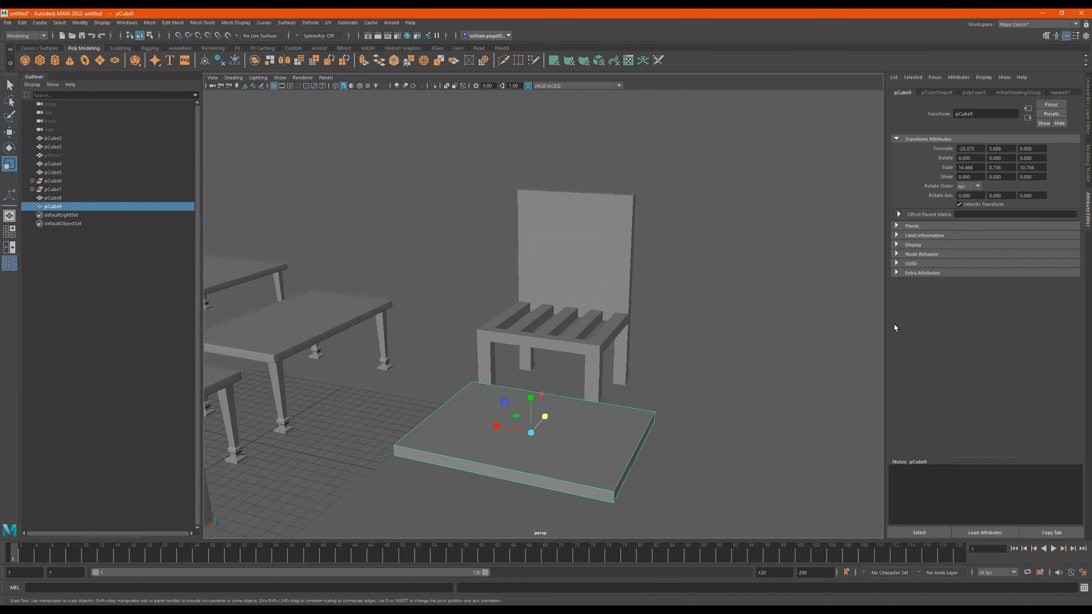
Set the slab's width subdivisions to 16.
{"action": "left_click", "coordinate": [953, 89]}
{"action": "left_click", "coordinate": [973, 94]}
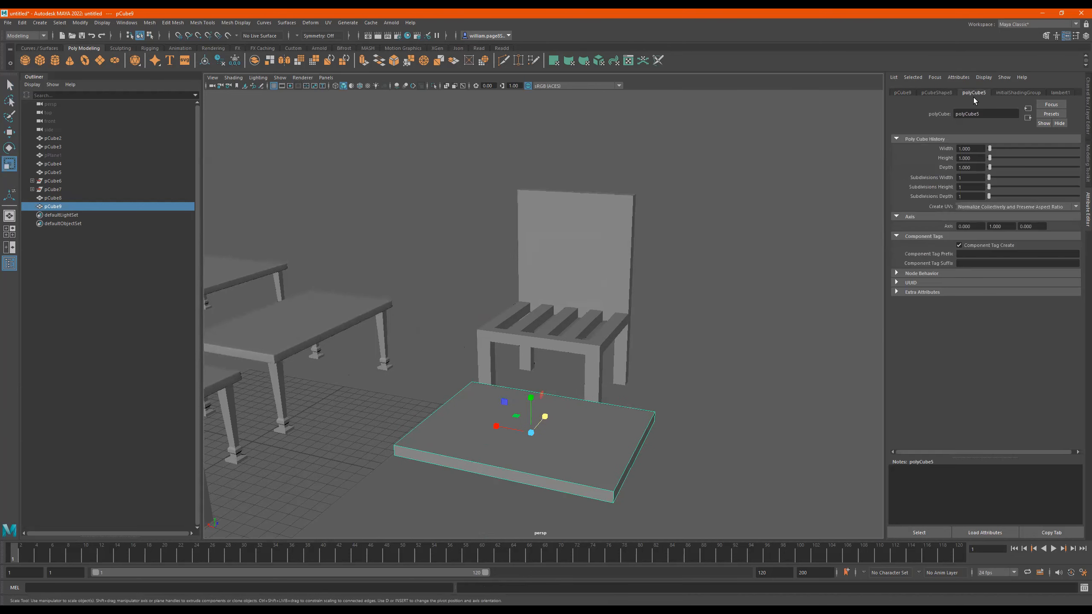
{"action": "left_click_drag", "start_coordinate": [990, 178], "coordinate": [1018, 183]}
{"action": "left_click_drag", "start_coordinate": [1018, 183], "coordinate": [1016, 186]}
{"action": "left_click_drag", "start_coordinate": [809, 275], "coordinate": [785, 237], "text": "alt"}
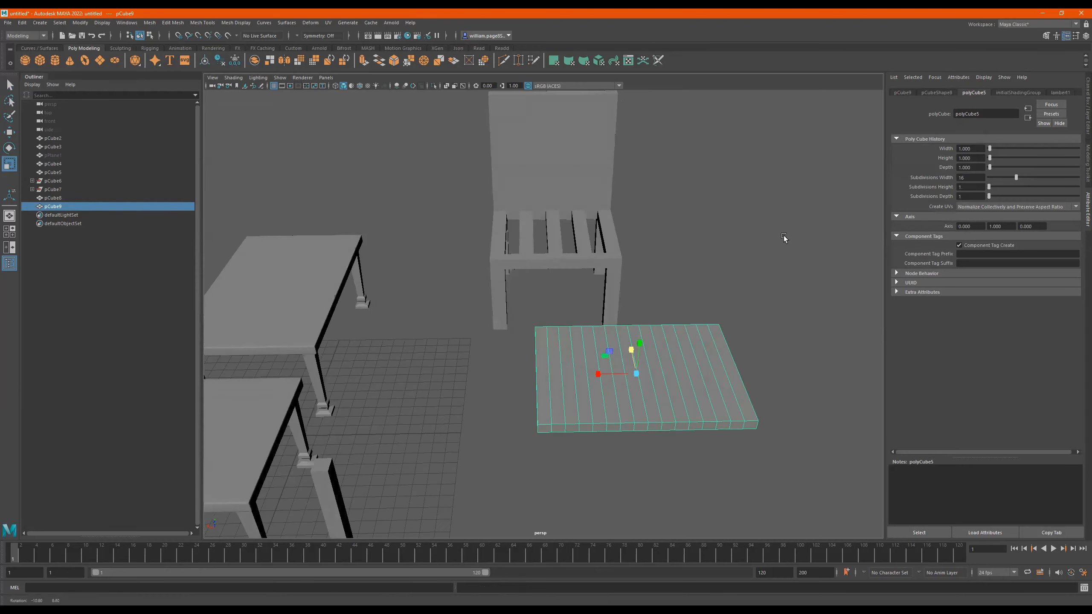
Try deleting the segmented slab's side and bottom faces, and undo the deletion.
{"action": "left_click_drag", "start_coordinate": [693, 273], "coordinate": [637, 336], "text": "alt"}
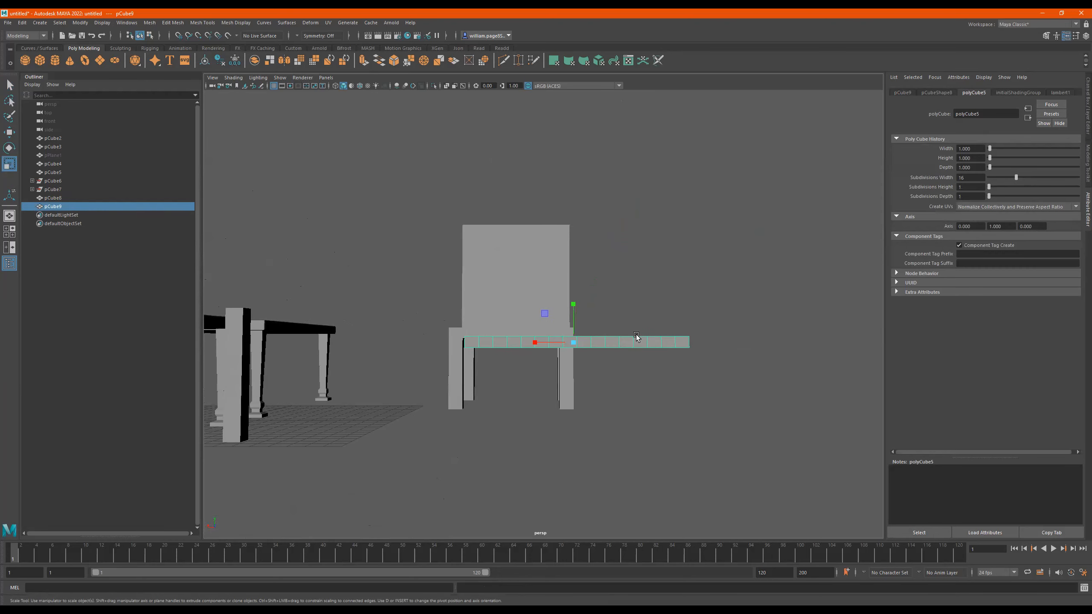
{"action": "left_click_drag", "start_coordinate": [731, 338], "coordinate": [399, 407]}
{"action": "left_click_drag", "start_coordinate": [490, 397], "coordinate": [484, 415], "text": "alt"}
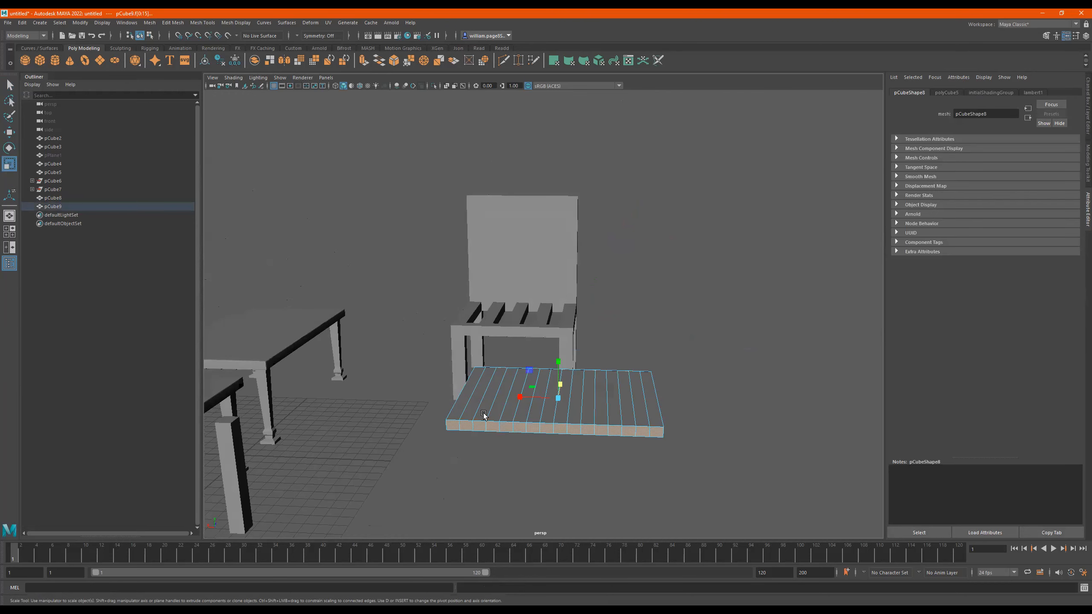
{"action": "key", "text": "Delete"}
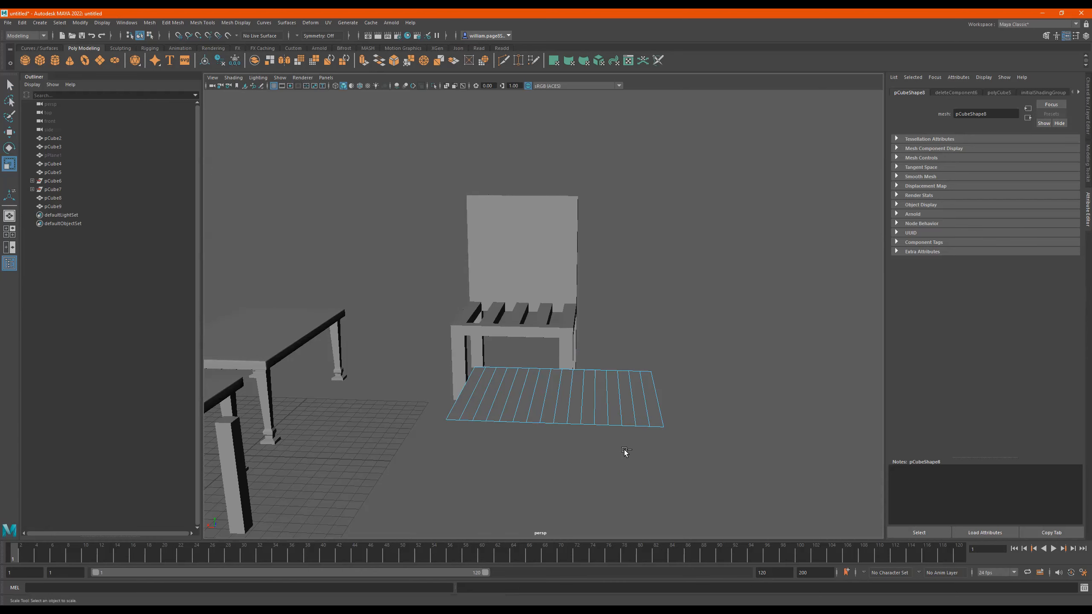
{"action": "key", "text": "ctrl+z"}
{"action": "key", "text": "ctrl+z"}
{"action": "left_click_drag", "start_coordinate": [619, 447], "coordinate": [499, 398], "text": "alt"}
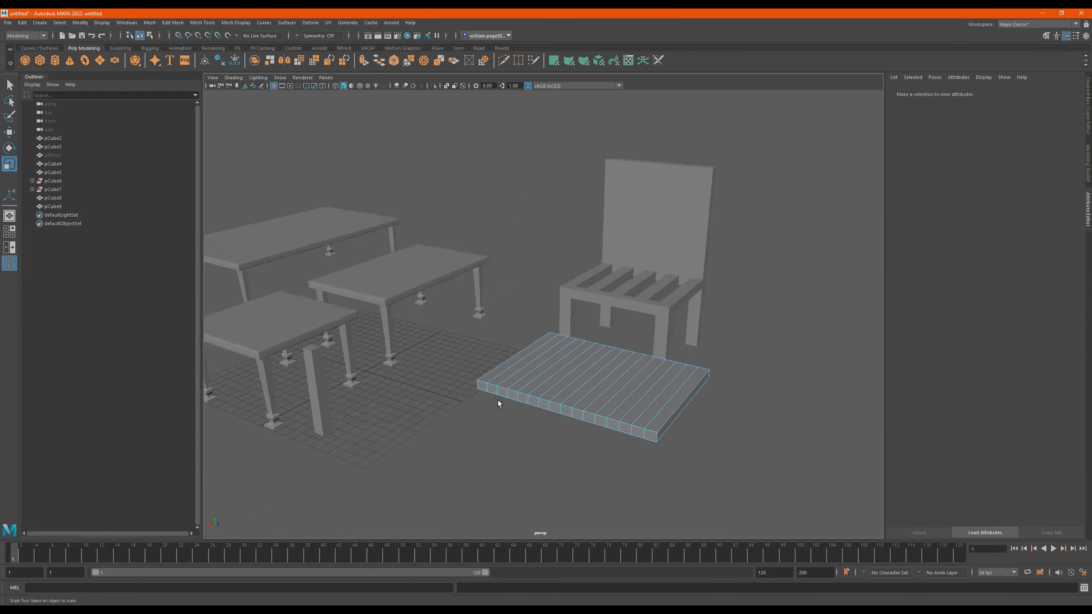
{"action": "left_click_drag", "start_coordinate": [585, 419], "coordinate": [789, 382], "text": "alt"}
{"action": "left_click", "coordinate": [458, 334]}
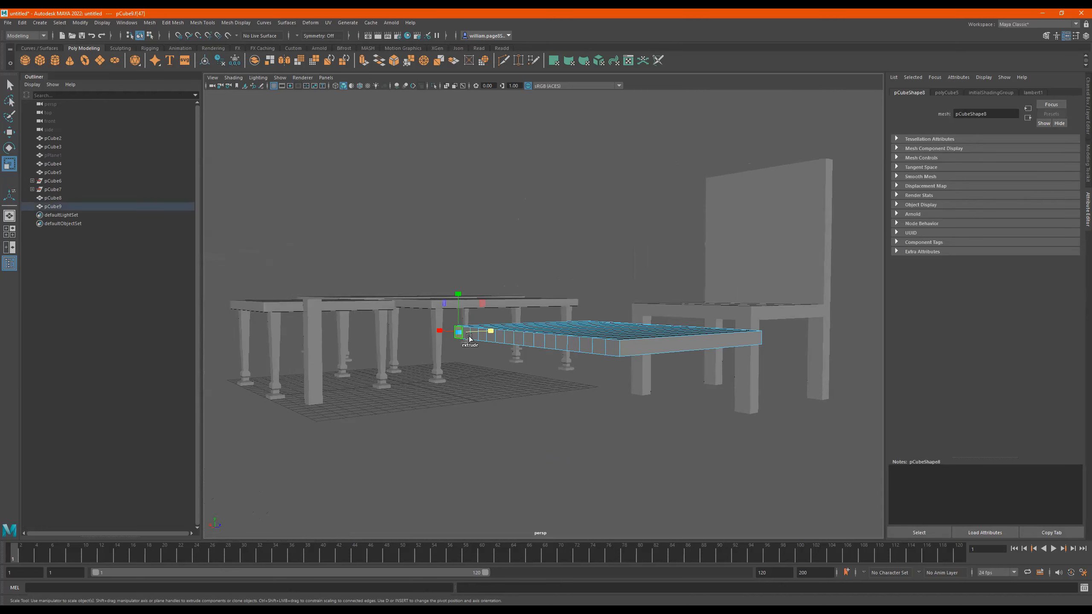
{"action": "double_click", "coordinate": [613, 348], "text": "shift"}
{"action": "left_click_drag", "start_coordinate": [614, 348], "coordinate": [557, 361], "text": "alt"}
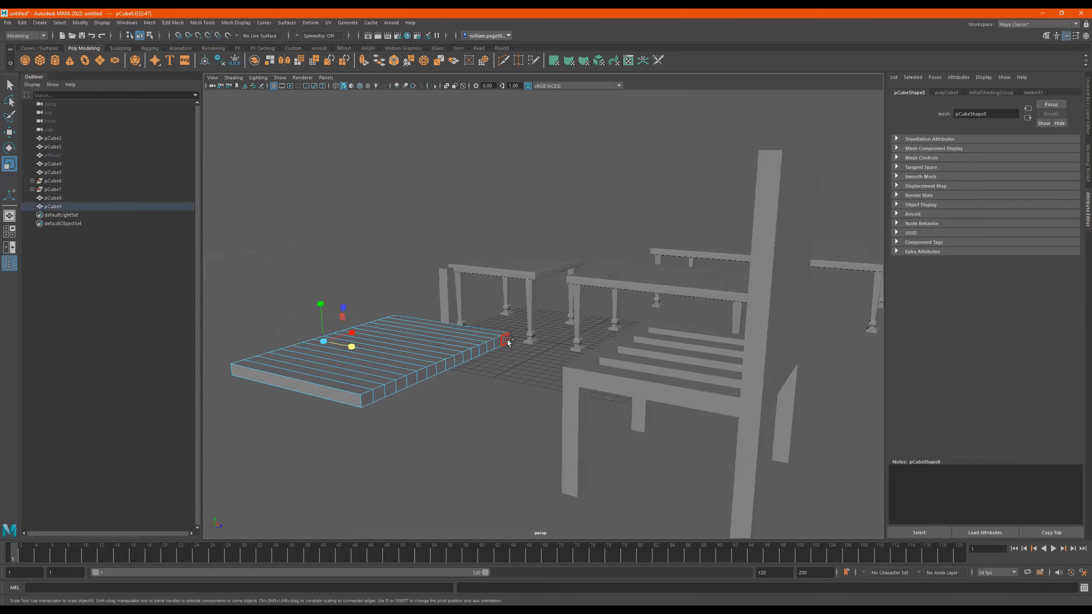
{"action": "left_click_drag", "start_coordinate": [502, 353], "coordinate": [641, 363], "text": "alt"}
{"action": "middle_click_drag", "start_coordinate": [526, 371], "coordinate": [434, 380], "text": "alt"}
{"action": "left_click", "coordinate": [749, 306]}
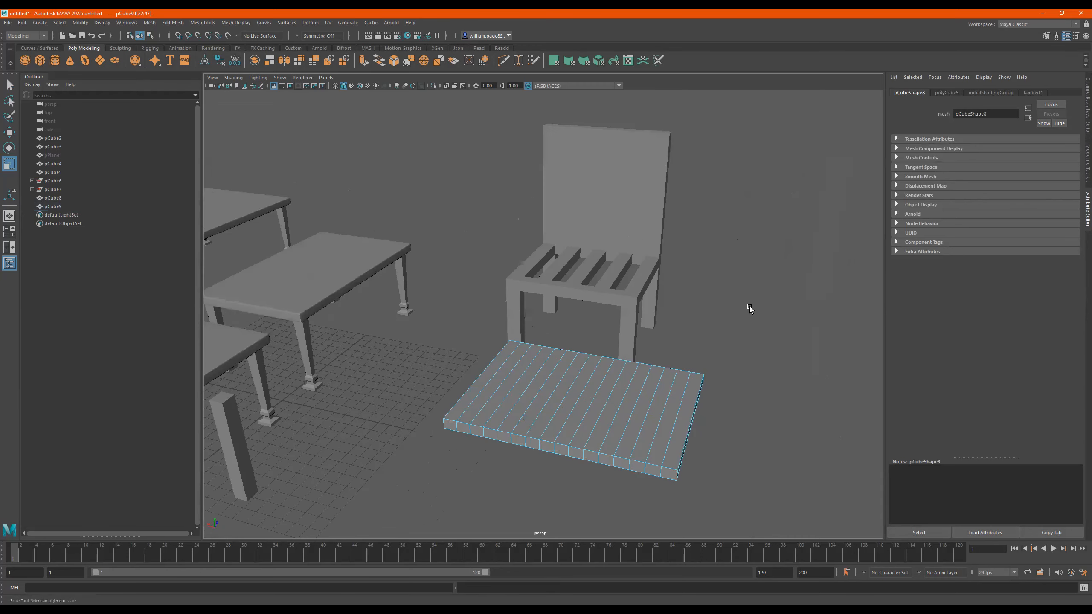
Insert edge loops across the slab near its front and back edges with the Multi-Cut tool.
{"action": "left_click", "coordinate": [503, 60]}
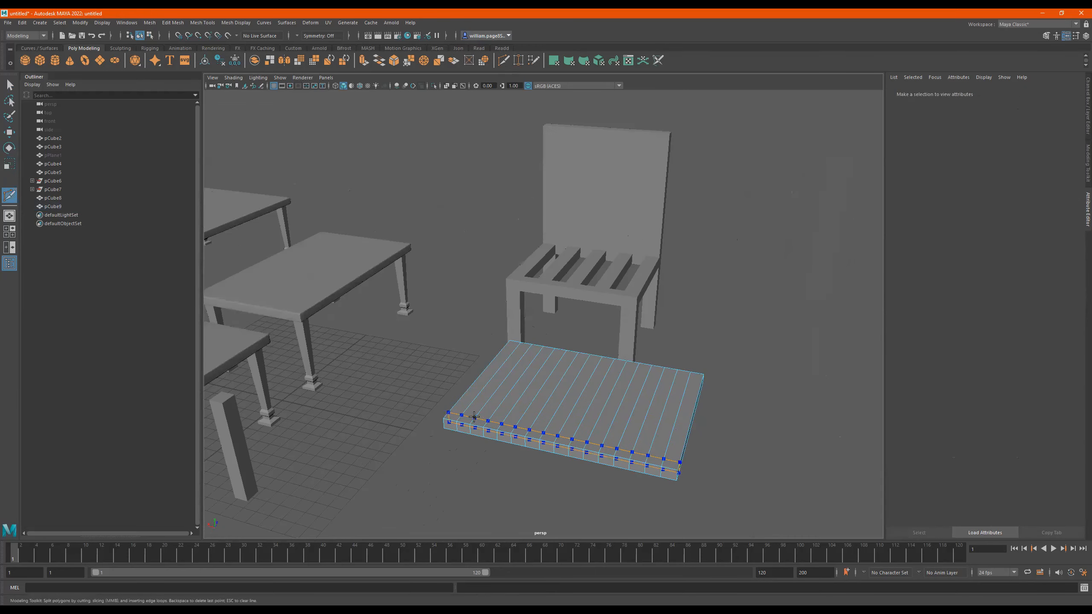
{"action": "left_click_drag", "start_coordinate": [474, 417], "coordinate": [480, 428], "text": "alt"}
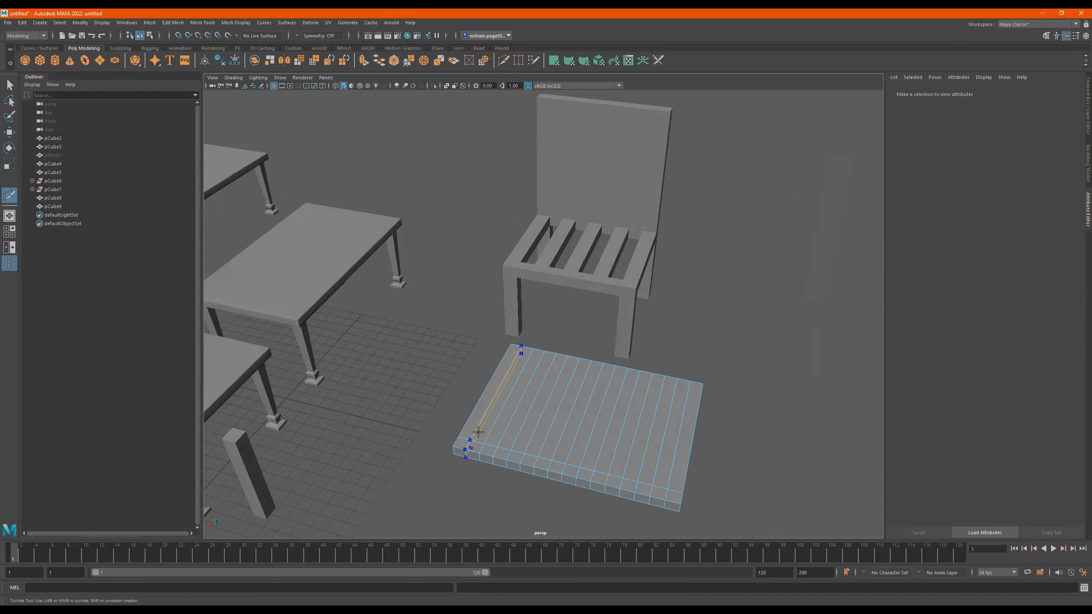
{"action": "left_click", "coordinate": [510, 353], "text": "ctrl"}
{"action": "key", "text": "q"}
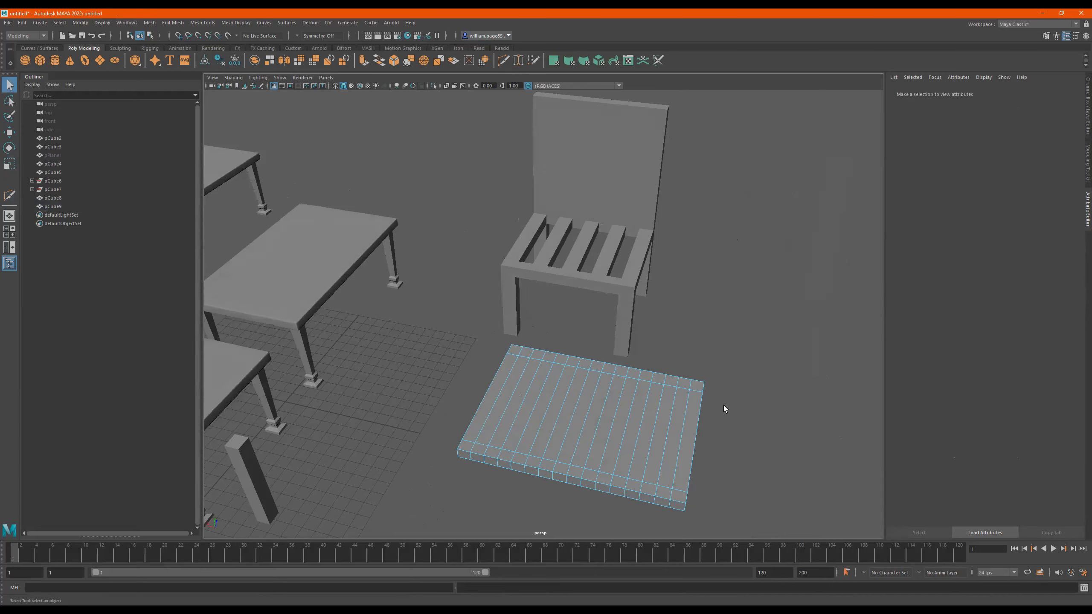
Delete the slab's side and bottom faces so that only the segmented top sheet remains.
{"action": "left_click_drag", "start_coordinate": [606, 413], "coordinate": [660, 360], "text": "alt"}
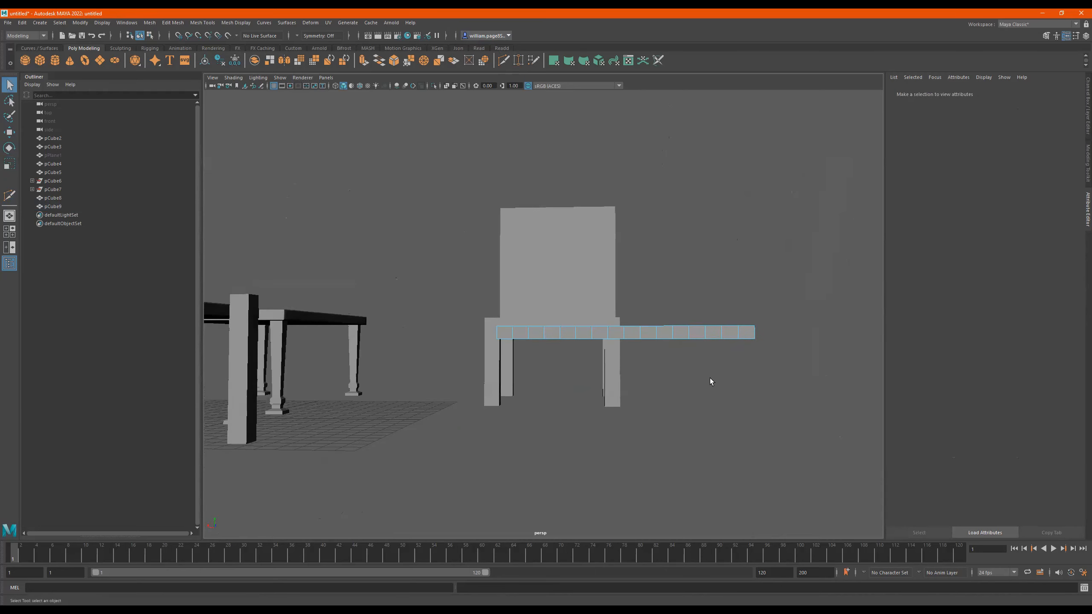
{"action": "key", "text": "space"}
{"action": "left_click_drag", "start_coordinate": [803, 404], "coordinate": [637, 363]}
{"action": "left_click_drag", "start_coordinate": [746, 244], "coordinate": [772, 258], "text": "alt"}
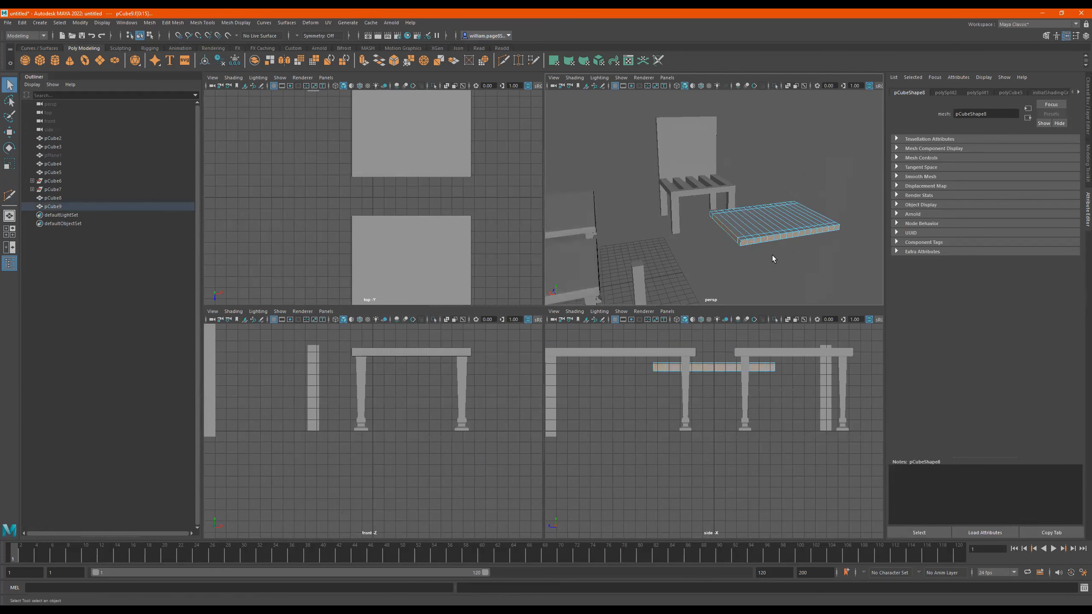
{"action": "key", "text": "space"}
{"action": "key", "text": "Delete"}
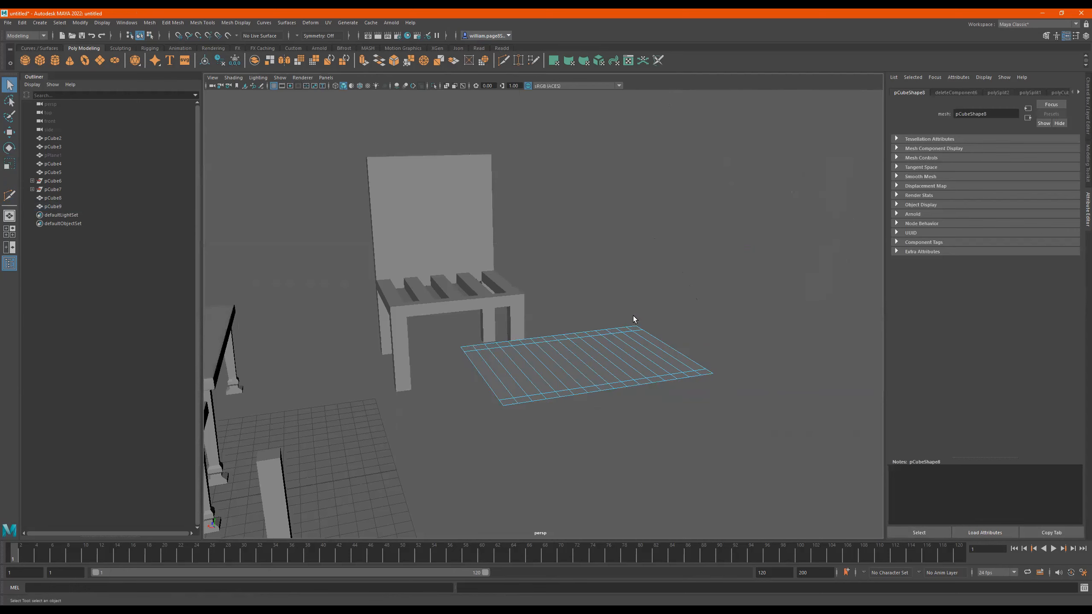
Delete every second long strip between the two border rows of the sheet, seven faces in all, to open gaps.
{"action": "left_click_drag", "start_coordinate": [592, 354], "coordinate": [549, 361], "text": "alt"}
{"action": "left_click", "coordinate": [479, 373]}
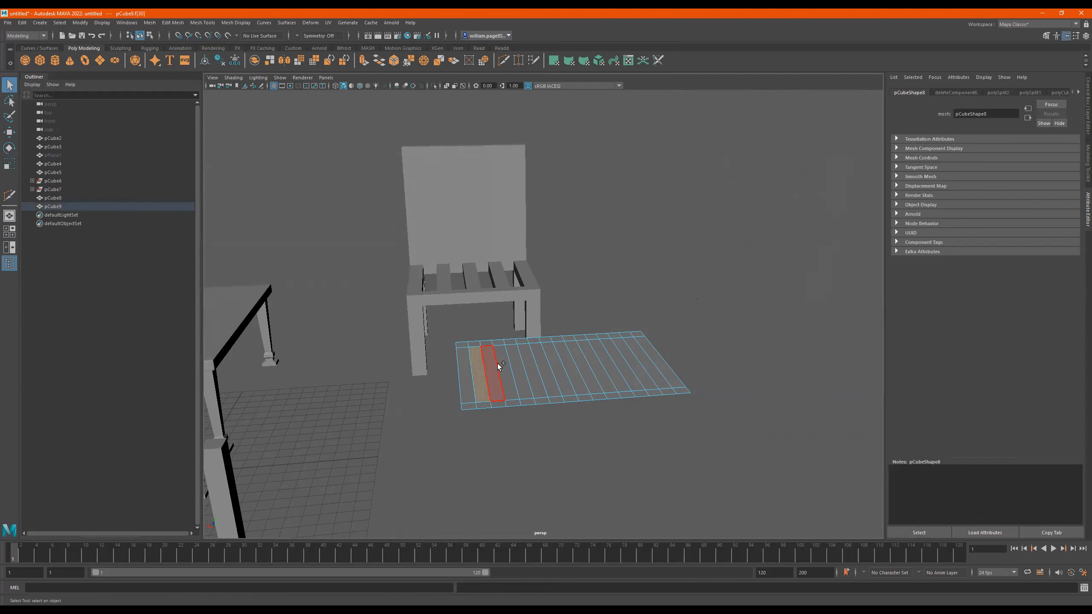
{"action": "left_click", "coordinate": [503, 366], "text": "shift"}
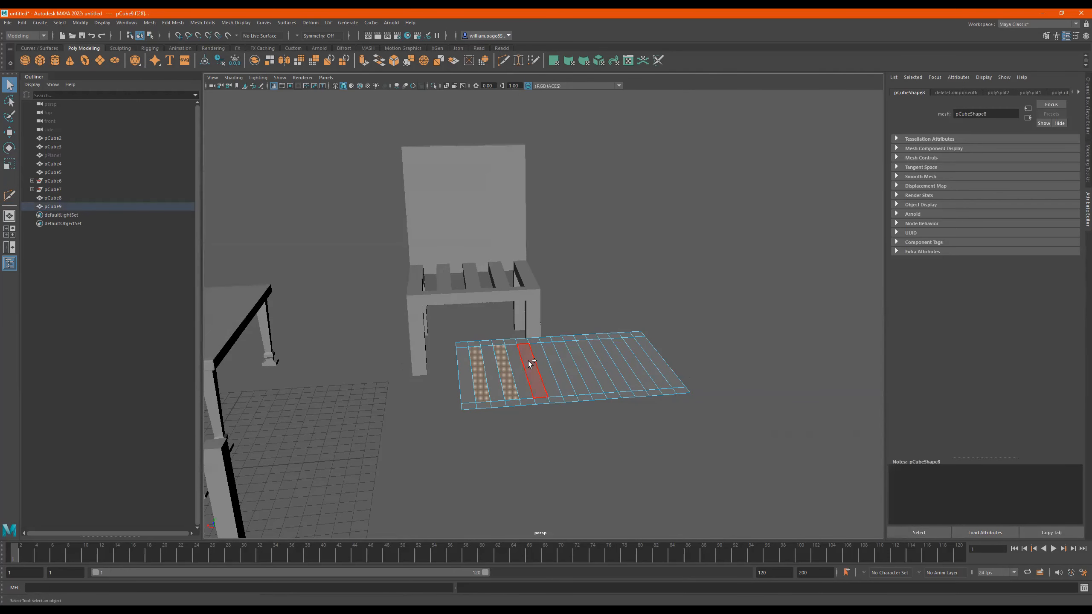
{"action": "left_click", "coordinate": [531, 364], "text": "shift"}
{"action": "left_click", "coordinate": [558, 366], "text": "shift"}
{"action": "left_click", "coordinate": [586, 365], "text": "shift"}
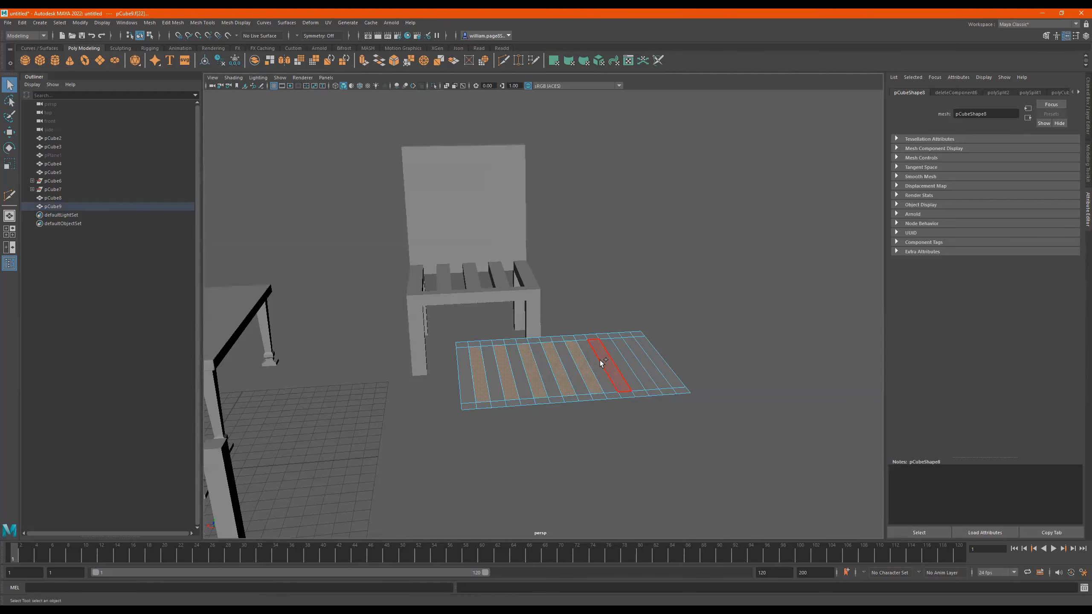
{"action": "left_click", "coordinate": [614, 365], "text": "shift"}
{"action": "left_click", "coordinate": [632, 361], "text": "shift"}
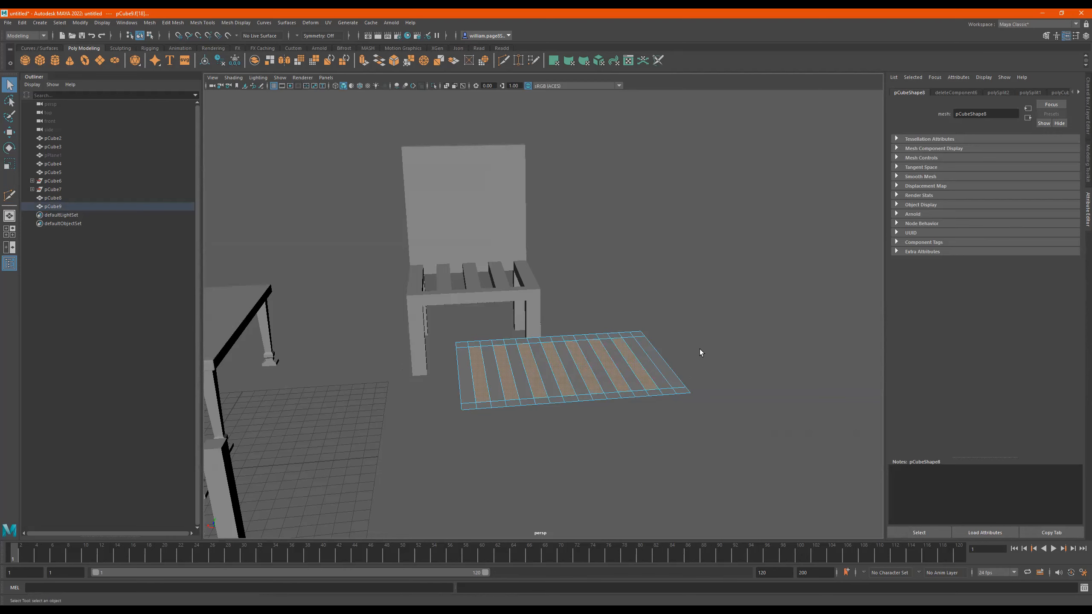
{"action": "key", "text": "Delete"}
Delete the surplus outermost column of faces at the far end of the slatted sheet.
{"action": "left_click_drag", "start_coordinate": [719, 371], "coordinate": [696, 372], "text": "alt"}
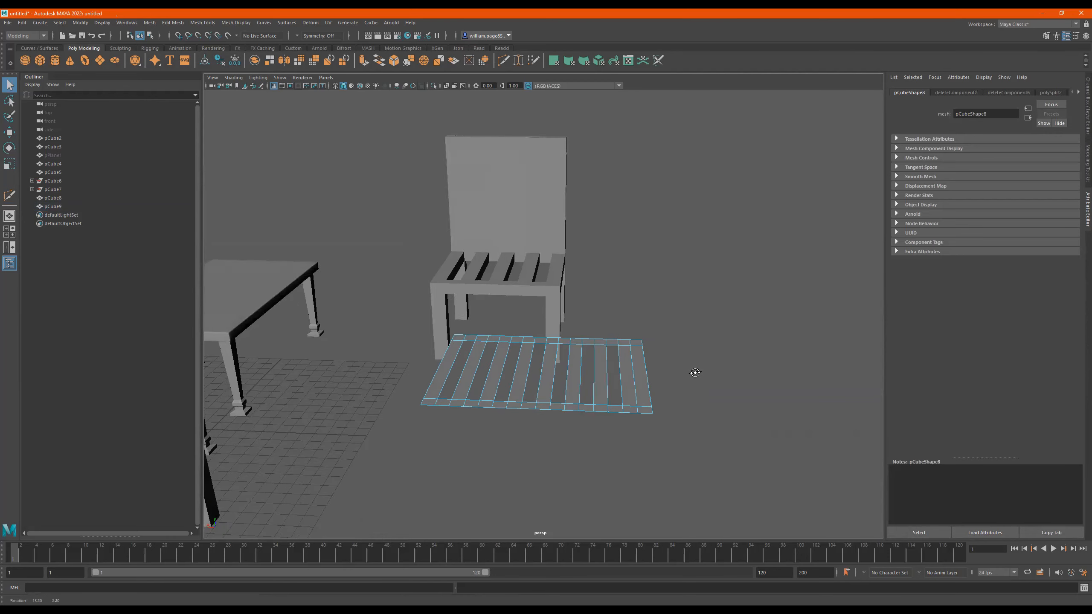
{"action": "left_click_drag", "start_coordinate": [710, 306], "coordinate": [568, 370]}
{"action": "key", "text": "Delete"}
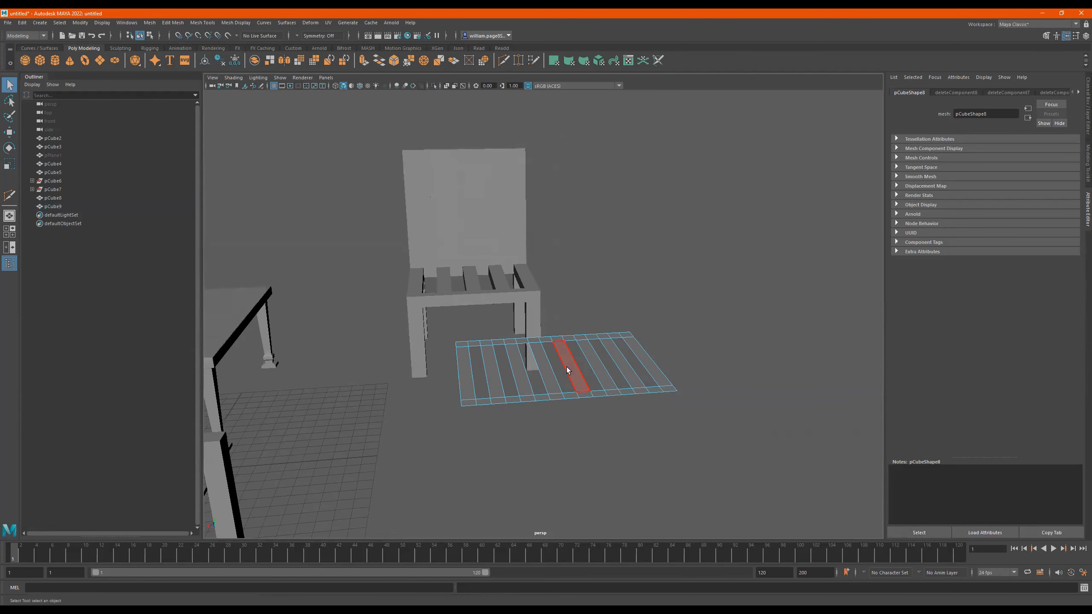
Extrude the whole slatted sheet upward about 0.795 to give the frame and slats thickness.
{"action": "key", "text": "F8"}
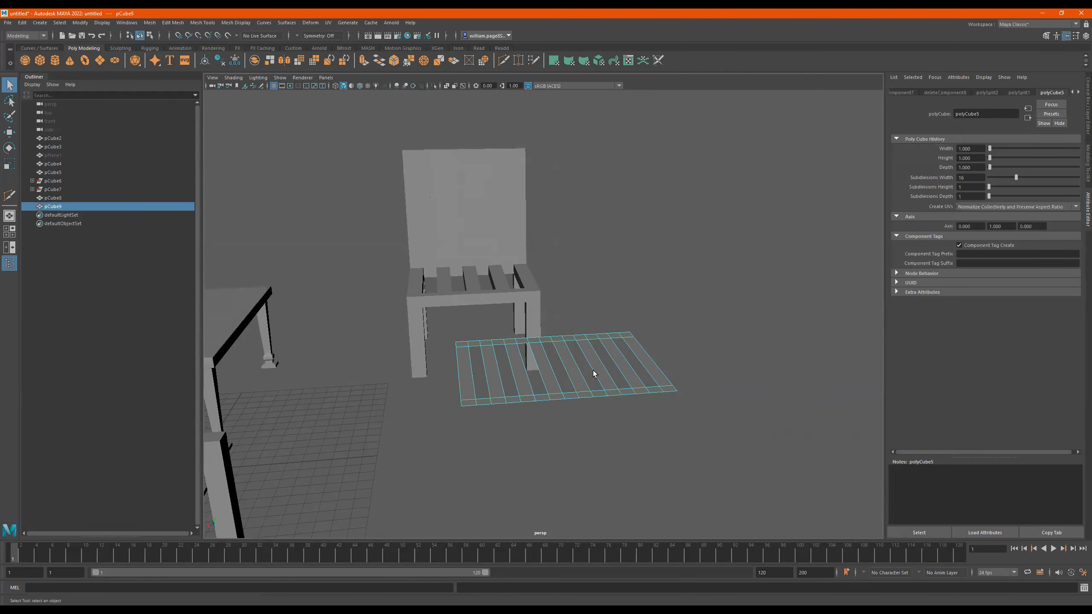
{"action": "right_click", "coordinate": [668, 345], "text": "shift"}
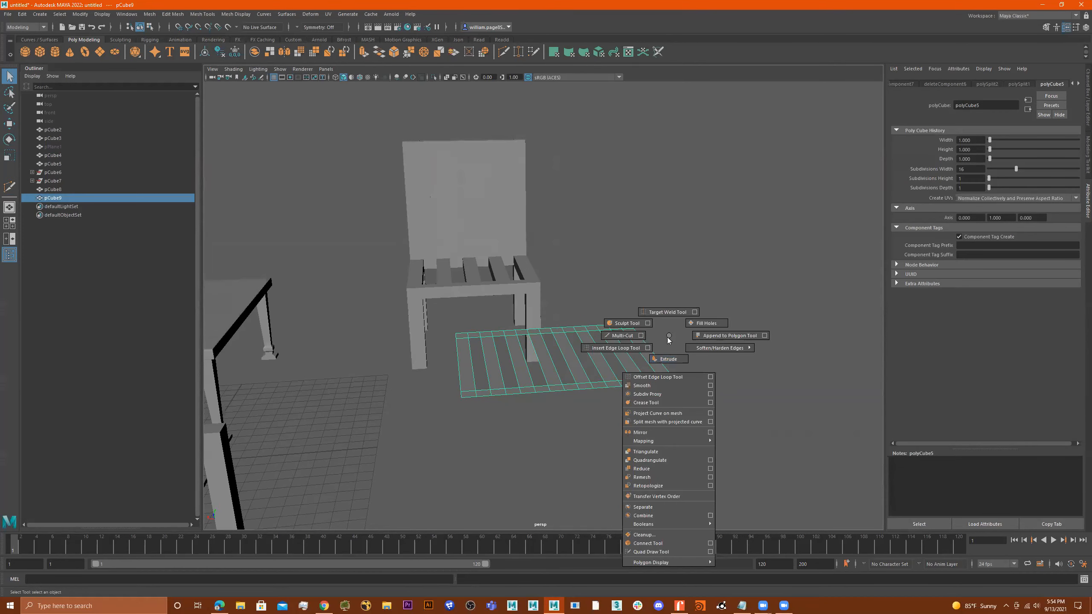
{"action": "left_click", "coordinate": [667, 358]}
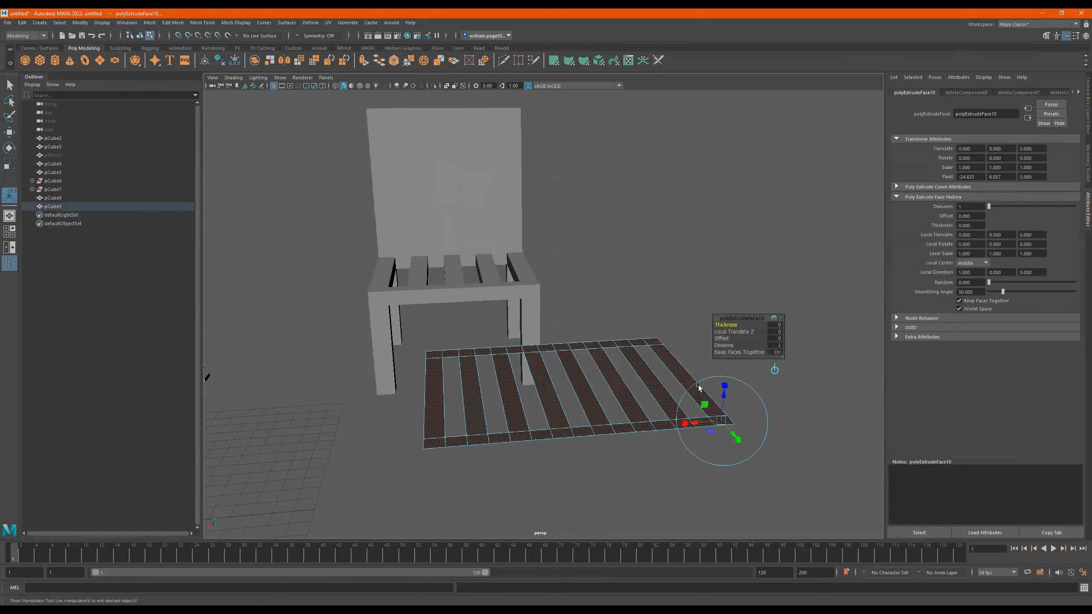
{"action": "left_click_drag", "start_coordinate": [726, 398], "coordinate": [619, 402]}
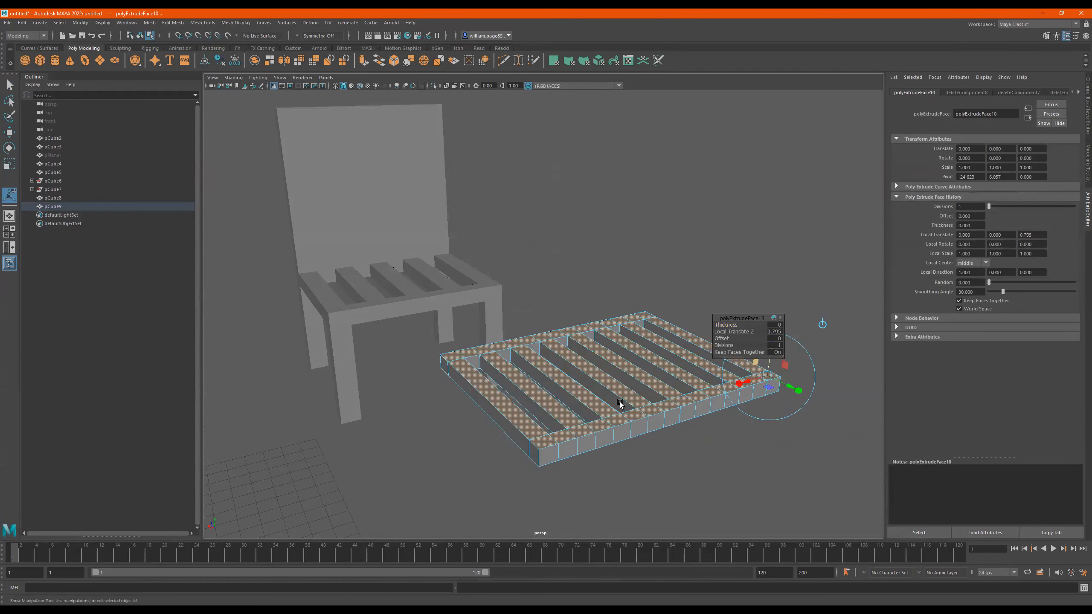
{"action": "key", "text": "q"}
{"action": "left_click", "coordinate": [372, 272]}
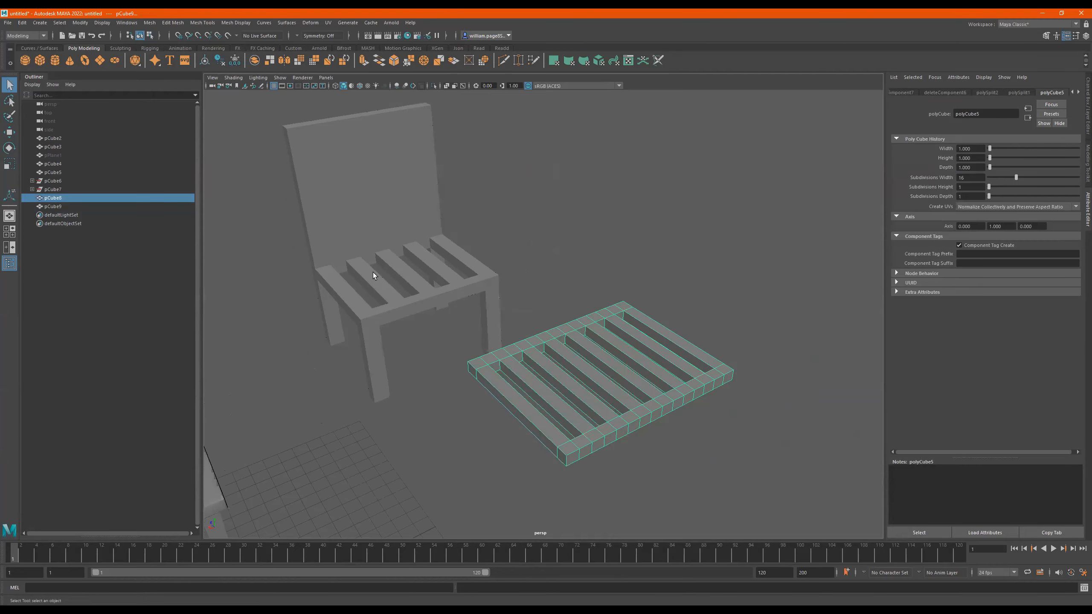
Extrude the four corner faces on the underside of the slatted frame downward about 6.636 to form legs.
{"action": "left_click_drag", "start_coordinate": [615, 369], "coordinate": [471, 173], "text": "alt"}
{"action": "left_click", "coordinate": [600, 392]}
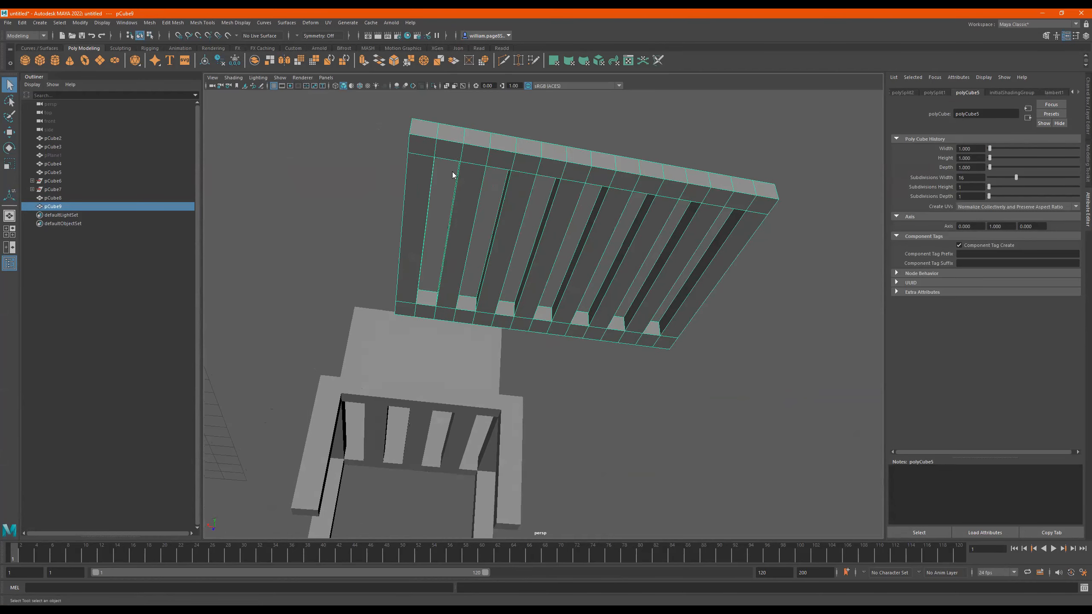
{"action": "key", "text": "F11"}
{"action": "left_click", "coordinate": [760, 210], "text": "shift"}
{"action": "left_click", "coordinate": [664, 345], "text": "shift"}
{"action": "left_click", "coordinate": [404, 308], "text": "shift"}
{"action": "key", "text": "ctrl+e"}
{"action": "left_click_drag", "start_coordinate": [567, 358], "coordinate": [651, 416], "text": "alt"}
{"action": "left_click_drag", "start_coordinate": [607, 387], "coordinate": [587, 420], "text": "alt"}
{"action": "middle_click_drag", "start_coordinate": [589, 412], "coordinate": [584, 329], "text": "alt"}
{"action": "left_click_drag", "start_coordinate": [633, 354], "coordinate": [656, 378]}
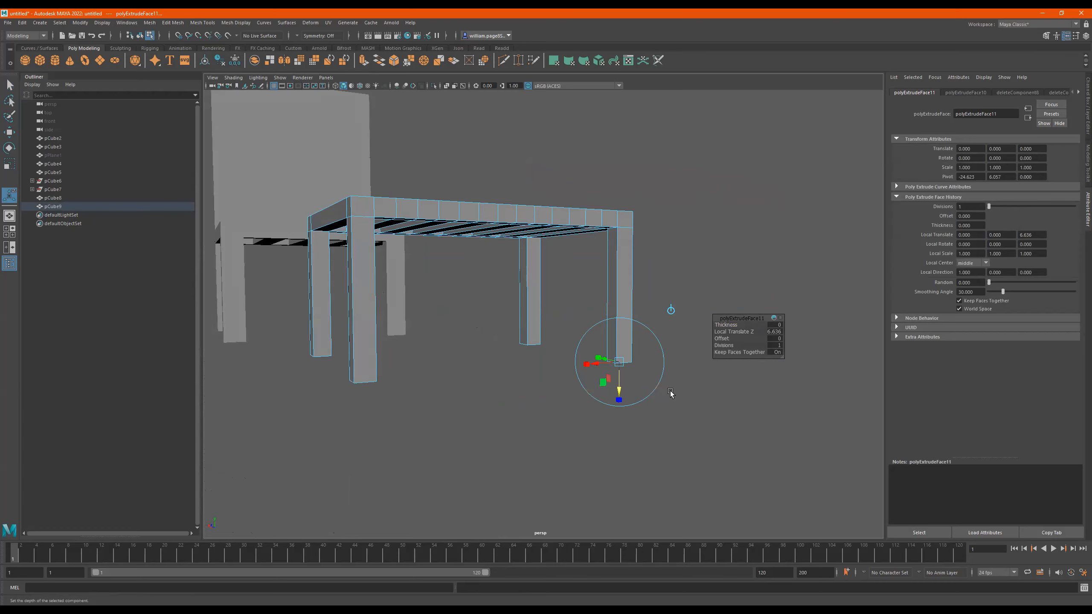
Extrude the leg ends down about 0.298 with a 0.14 offset to taper them, and add a short straight neck below.
{"action": "key", "text": "ctrl+e"}
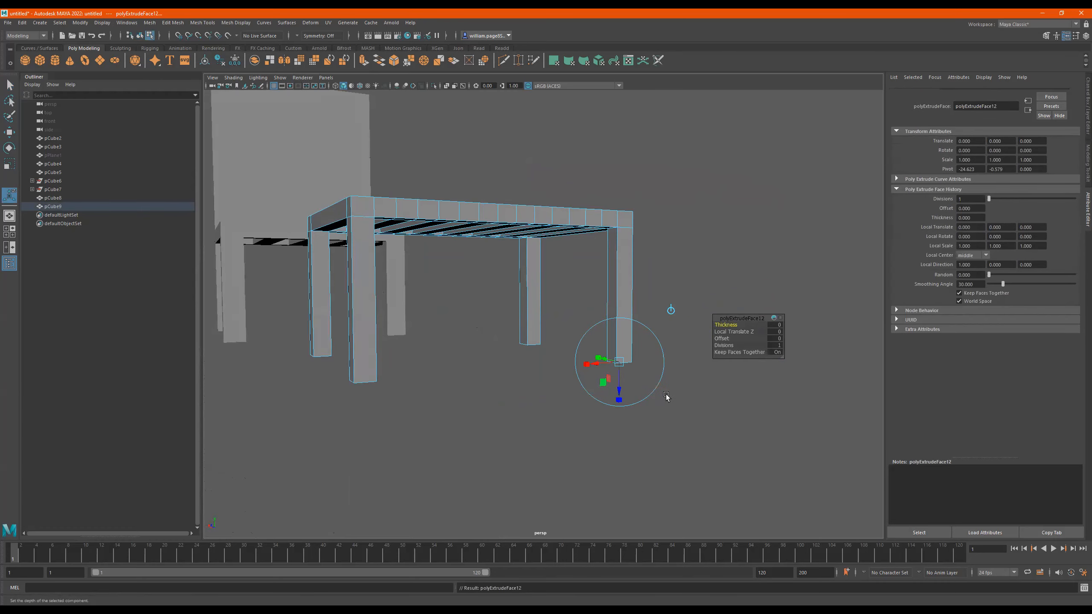
{"action": "mouse_move", "coordinate": [621, 390]}
{"action": "left_mouse_down"}
{"action": "mouse_move", "coordinate": [620, 403]}
{"action": "mouse_move", "coordinate": [619, 386]}
{"action": "left_mouse_up"}
{"action": "left_click_drag", "start_coordinate": [722, 339], "coordinate": [729, 339]}
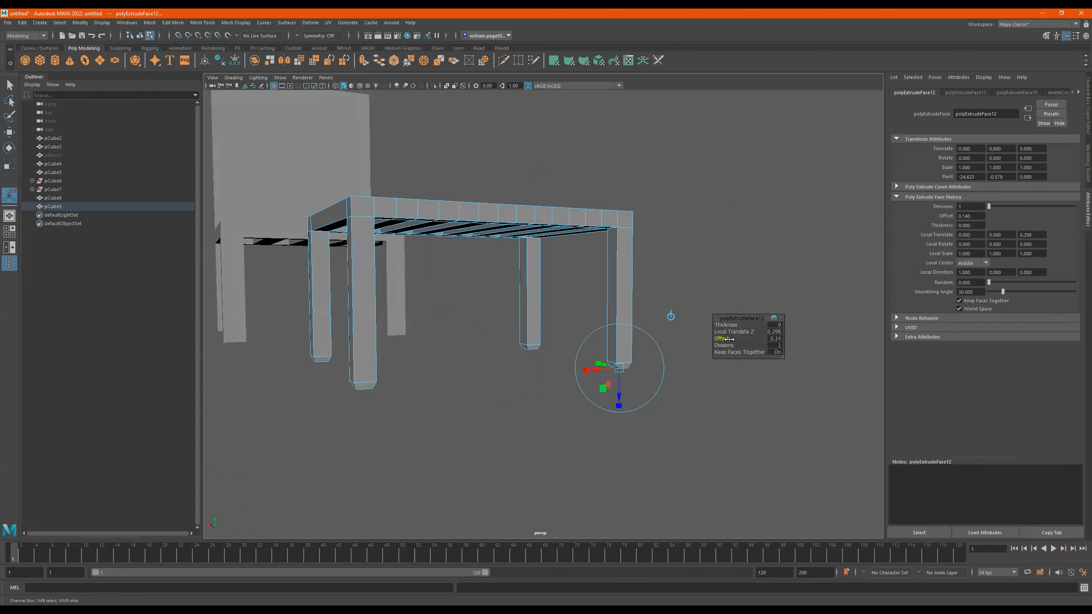
{"action": "key", "text": "ctrl+e"}
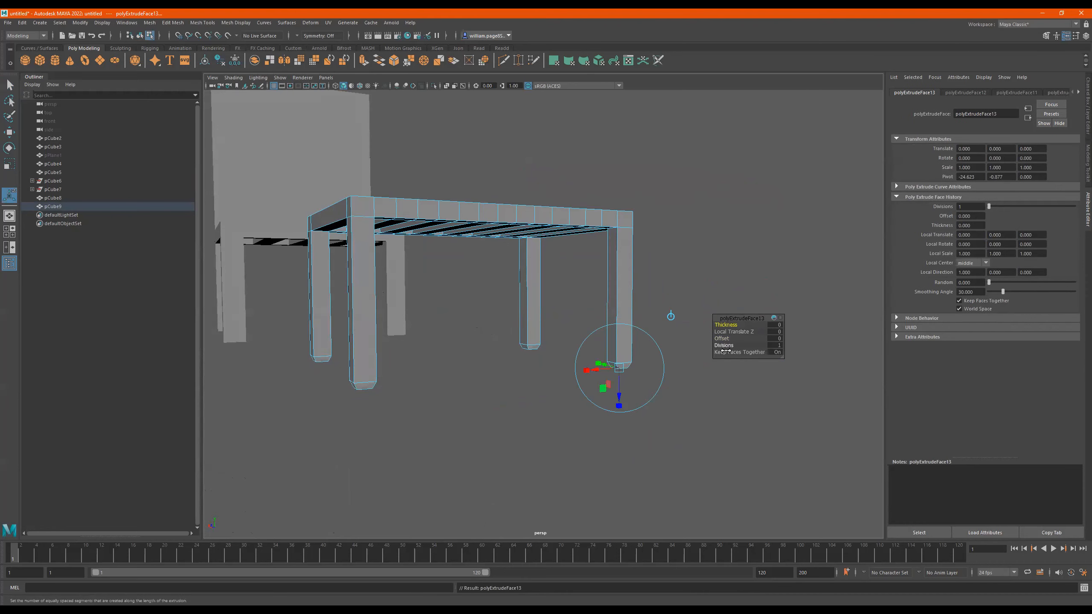
{"action": "left_click_drag", "start_coordinate": [618, 396], "coordinate": [619, 408]}
Extrude the leg ends about 0.278 with an offset of -0.26 to flare them outward, and extrude straight block feet below.
{"action": "key", "text": "ctrl+e"}
{"action": "left_click_drag", "start_coordinate": [721, 338], "coordinate": [722, 341]}
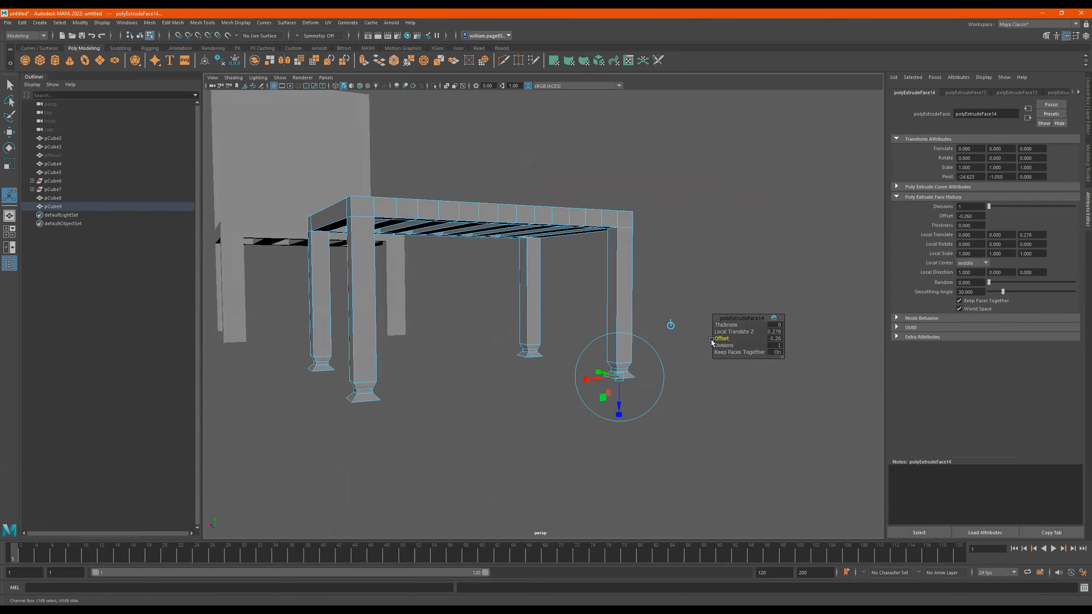
{"action": "key", "text": "ctrl+e"}
{"action": "left_click_drag", "start_coordinate": [625, 405], "coordinate": [620, 421]}
Try to extrude and reshape the bottom faces of the four feet, and undo the change.
{"action": "key", "text": "ctrl+e"}
{"action": "key", "text": "r"}
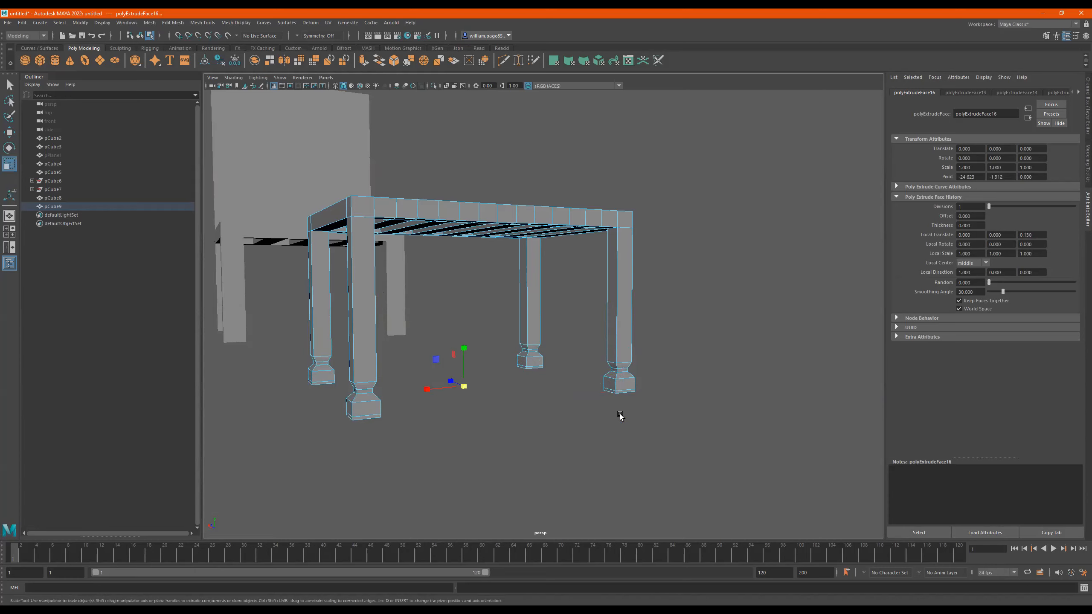
{"action": "left_click_drag", "start_coordinate": [456, 391], "coordinate": [546, 319], "text": "alt"}
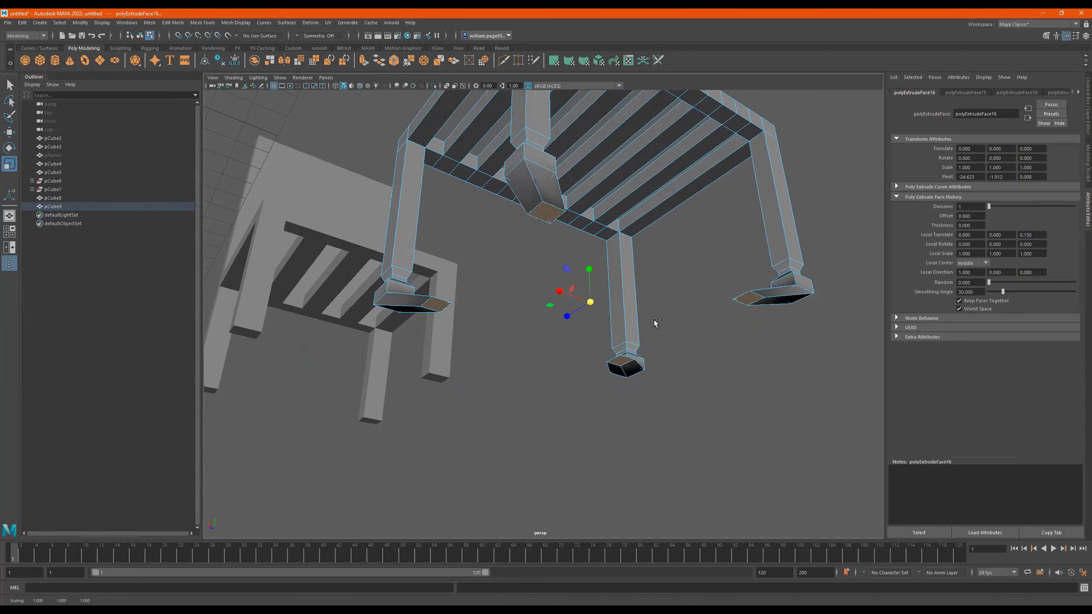
{"action": "key", "text": "ctrl+z"}
{"action": "key", "text": "ctrl+z"}
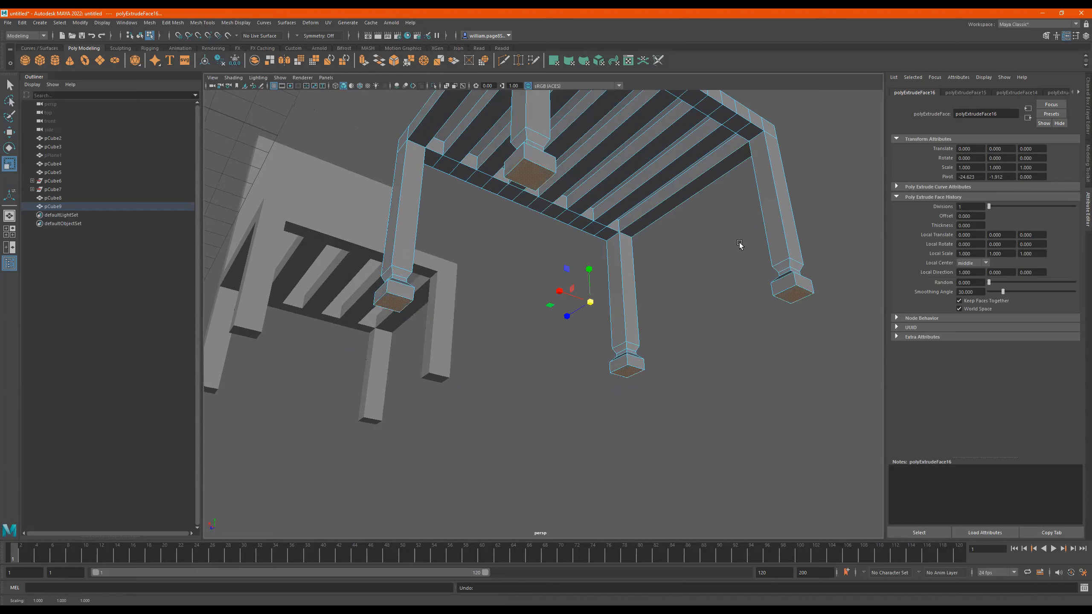
Practise selecting the full row of top faces along one border of the slatted seat, from corner to corner.
{"action": "left_click_drag", "start_coordinate": [664, 276], "coordinate": [619, 279], "text": "alt"}
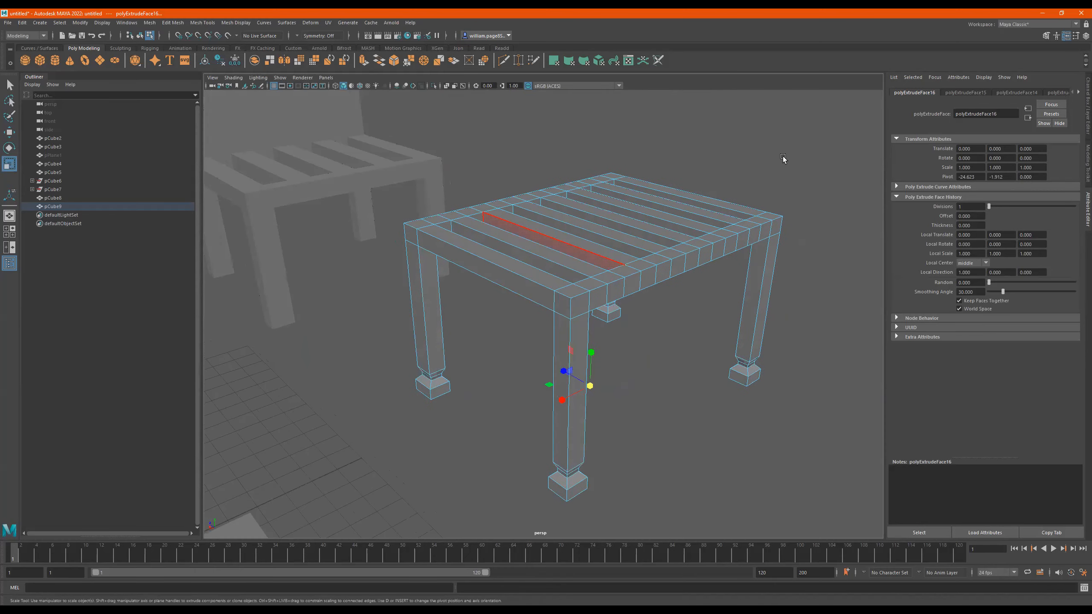
{"action": "right_click_drag", "start_coordinate": [613, 263], "coordinate": [783, 156]}
{"action": "scroll", "coordinate": [599, 225], "scroll_direction": "down", "scroll_amount": 2}
{"action": "left_click_drag", "start_coordinate": [598, 225], "coordinate": [560, 209], "text": "alt"}
{"action": "scroll", "coordinate": [676, 242], "scroll_direction": "up", "scroll_amount": 3}
{"action": "right_click_drag", "start_coordinate": [554, 219], "coordinate": [554, 202]}
{"action": "left_click", "coordinate": [529, 173]}
{"action": "double_click", "coordinate": [568, 308], "text": "shift"}
{"action": "left_click_drag", "start_coordinate": [612, 317], "coordinate": [550, 227], "text": "alt"}
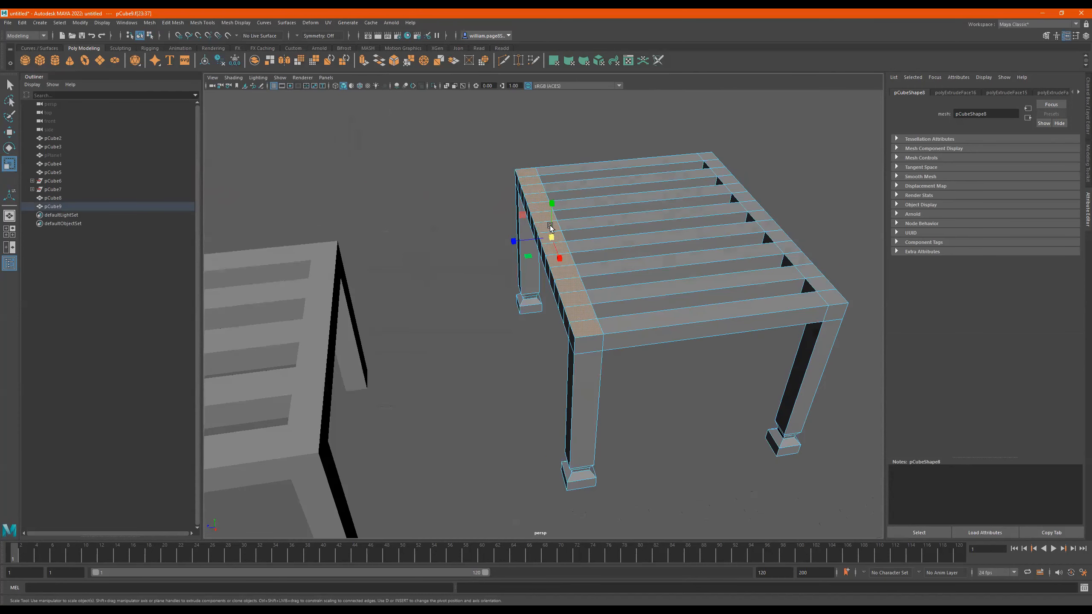
{"action": "left_click", "coordinate": [530, 172]}
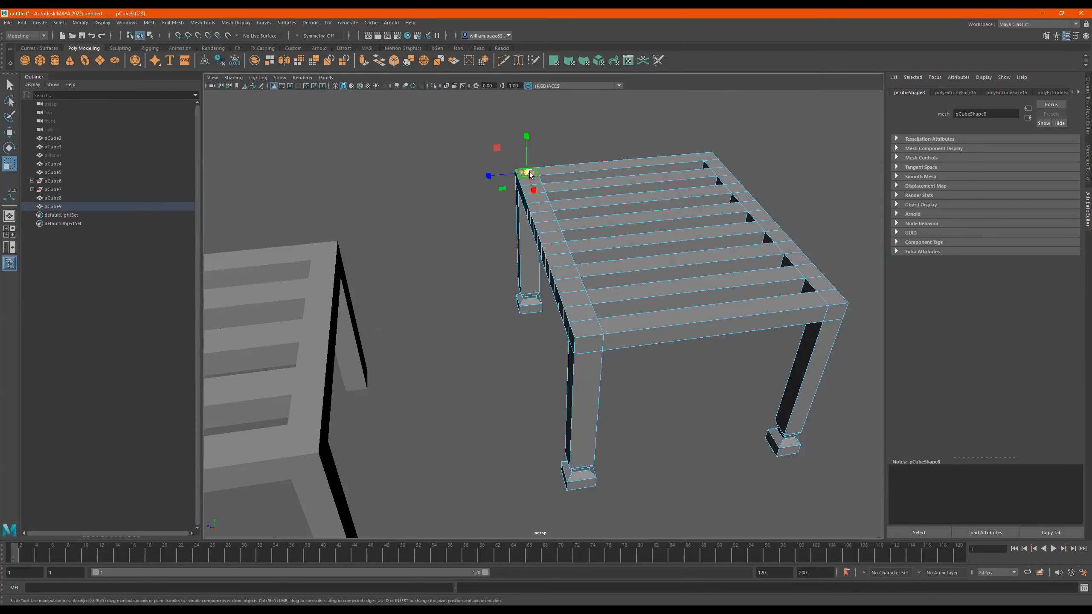
{"action": "double_click", "coordinate": [584, 328], "text": "shift"}
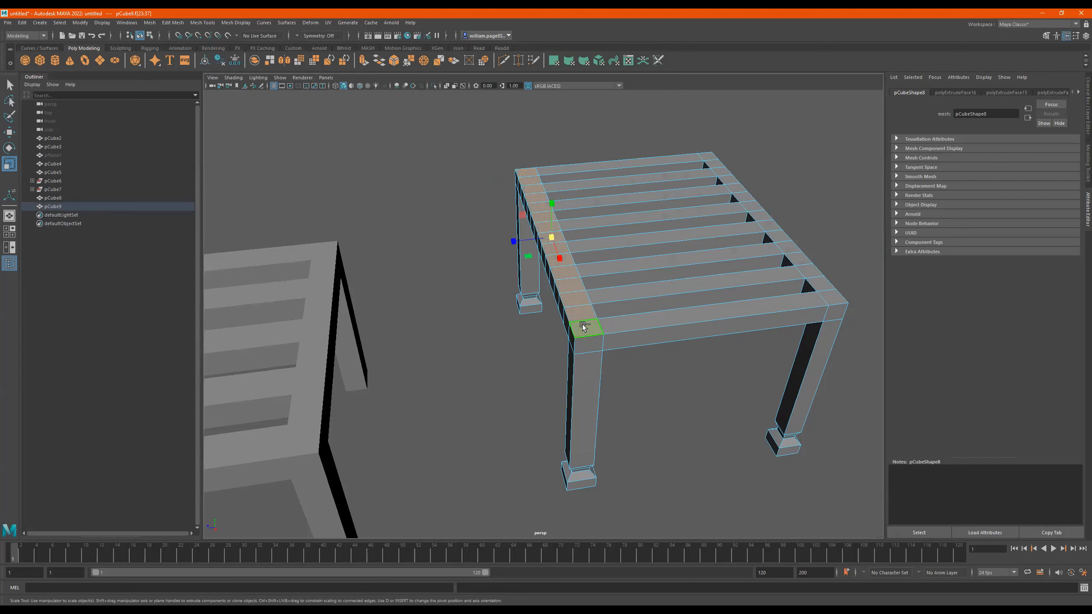
{"action": "left_click", "coordinate": [532, 173]}
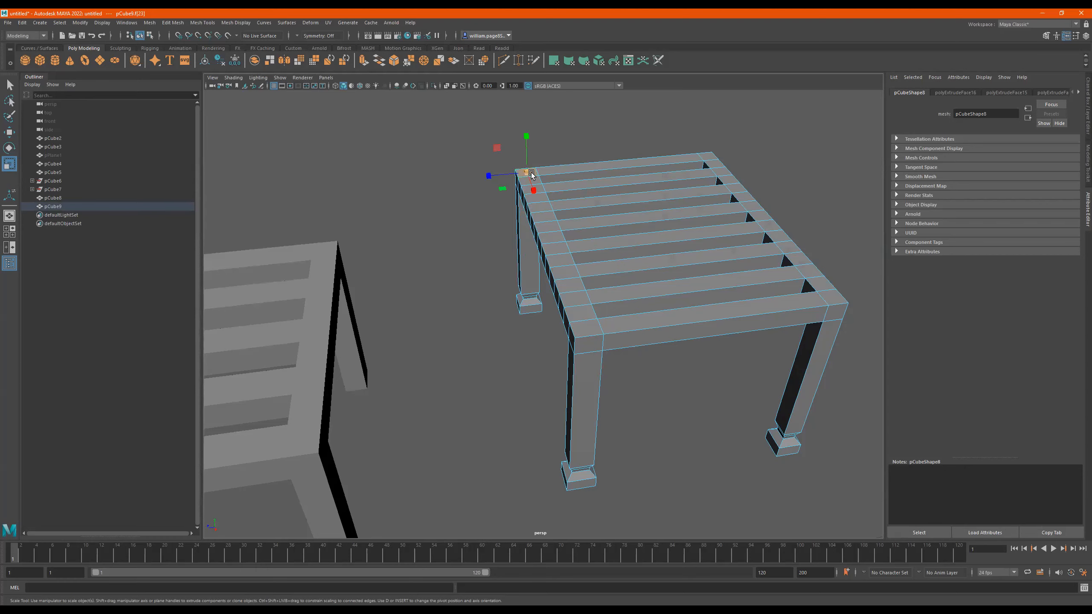
{"action": "double_click", "coordinate": [579, 300], "text": "shift"}
{"action": "left_click_drag", "start_coordinate": [614, 293], "coordinate": [639, 296], "text": "alt"}
Select the row of top border faces along the seat's back edge and extrude it upward into a tall backrest.
{"action": "left_click", "coordinate": [497, 174]}
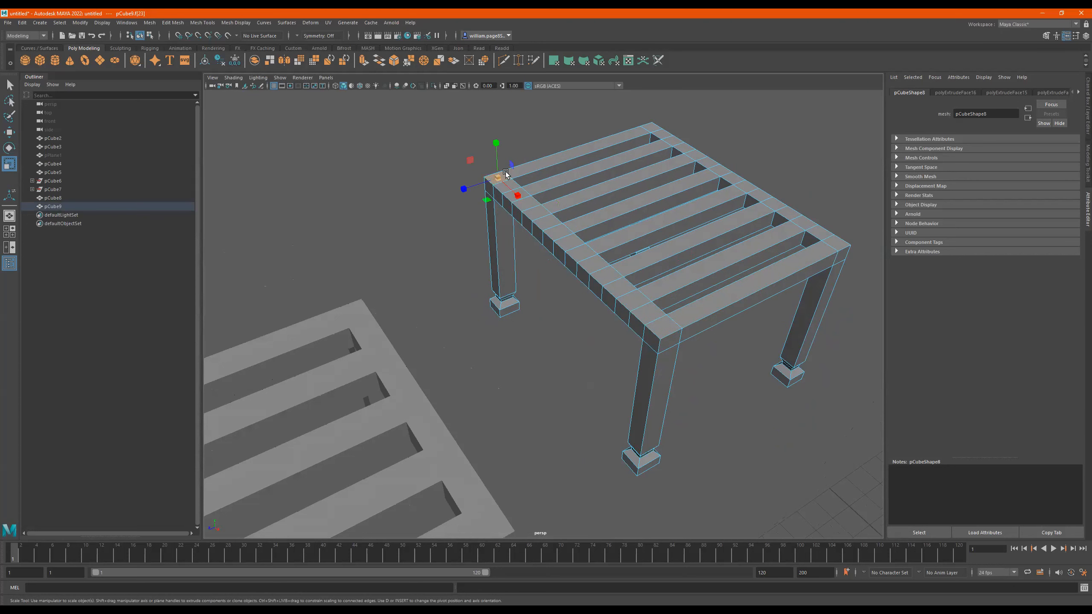
{"action": "double_click", "coordinate": [659, 326], "text": "shift"}
{"action": "left_click_drag", "start_coordinate": [659, 326], "coordinate": [624, 372], "text": "alt"}
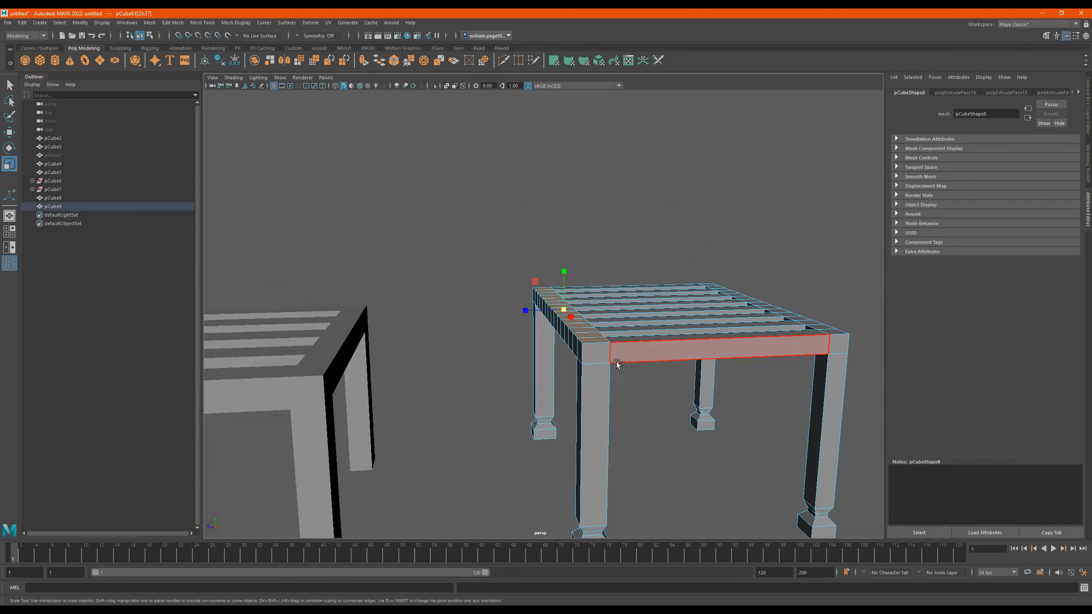
{"action": "key", "text": "ctrl+e"}
{"action": "middle_click_drag", "start_coordinate": [617, 364], "coordinate": [620, 204]}
{"action": "left_click_drag", "start_coordinate": [620, 203], "coordinate": [529, 239], "text": "alt"}
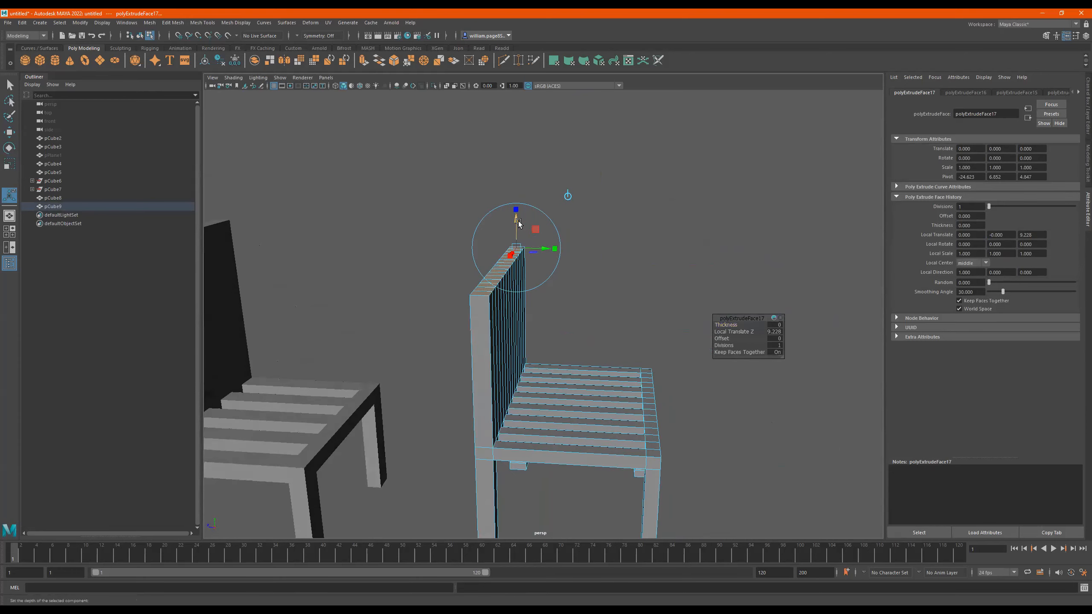
{"action": "middle_click_drag", "start_coordinate": [518, 223], "coordinate": [514, 183]}
{"action": "left_click_drag", "start_coordinate": [514, 183], "coordinate": [514, 309], "text": "alt"}
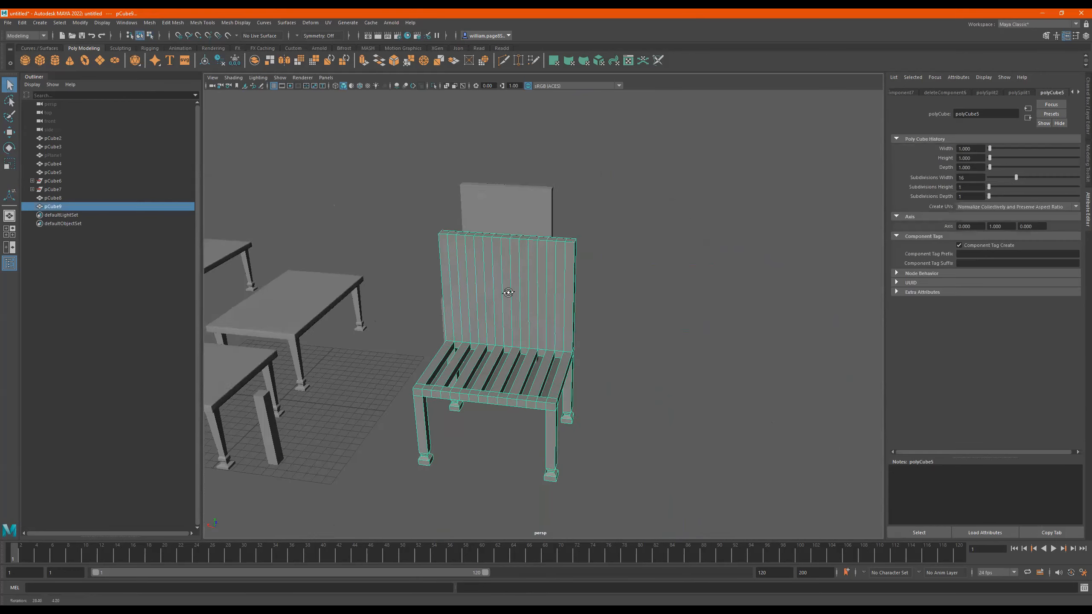
Insert two edge loops across the backrest with the Multi-Cut tool, one near its upper edge and one around mid-height.
{"action": "left_click_drag", "start_coordinate": [508, 292], "coordinate": [539, 295], "text": "alt"}
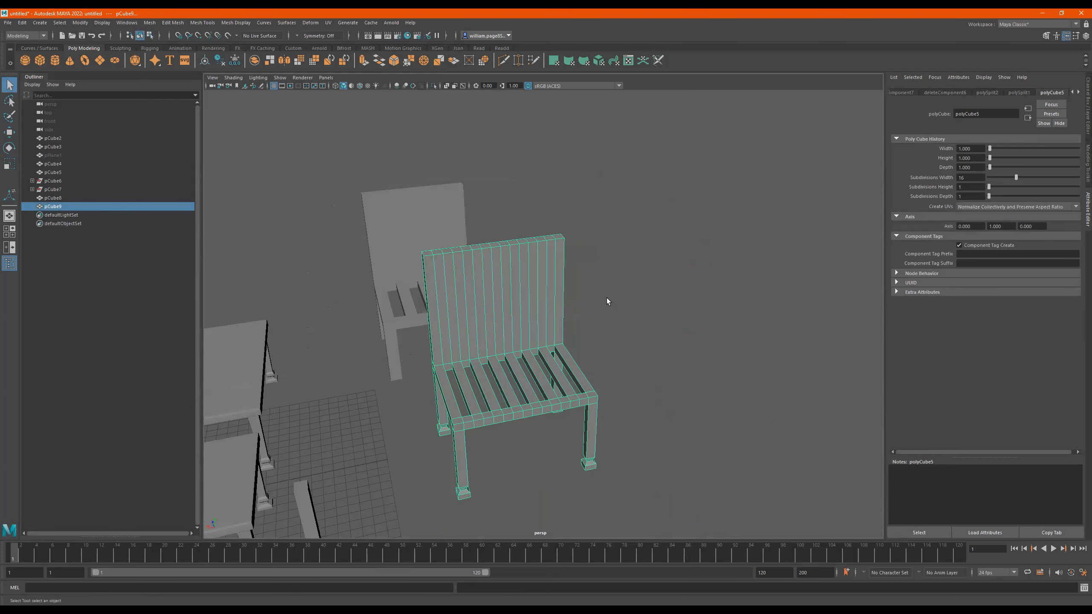
{"action": "left_click_drag", "start_coordinate": [632, 296], "coordinate": [529, 250], "text": "alt"}
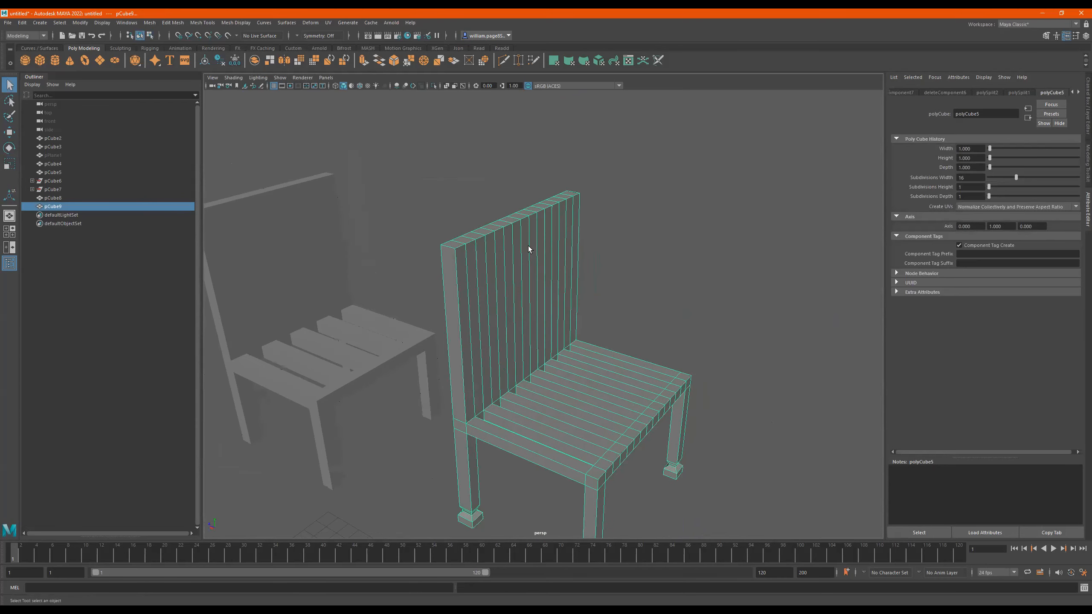
{"action": "left_click", "coordinate": [503, 60]}
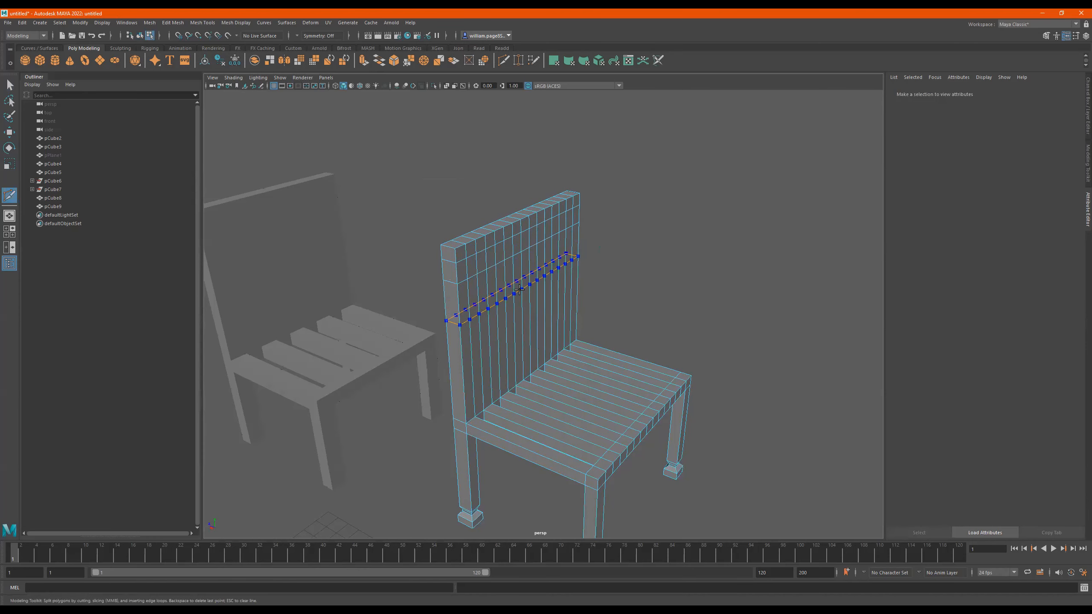
{"action": "left_click", "coordinate": [518, 291]}
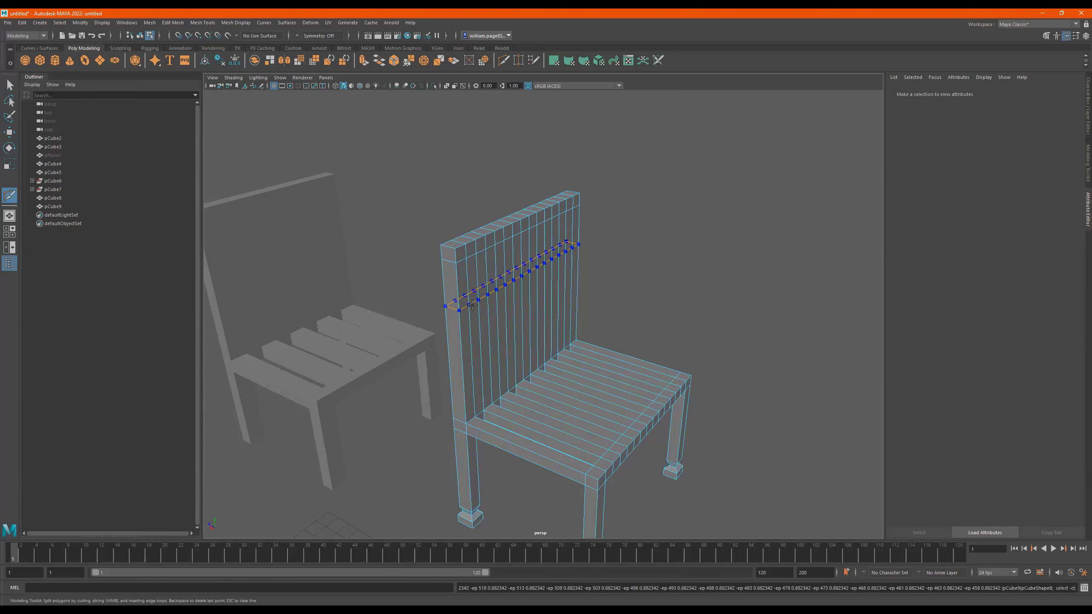
{"action": "left_click", "coordinate": [484, 321], "text": "ctrl"}
{"action": "left_click_drag", "start_coordinate": [495, 269], "coordinate": [481, 261], "text": "alt"}
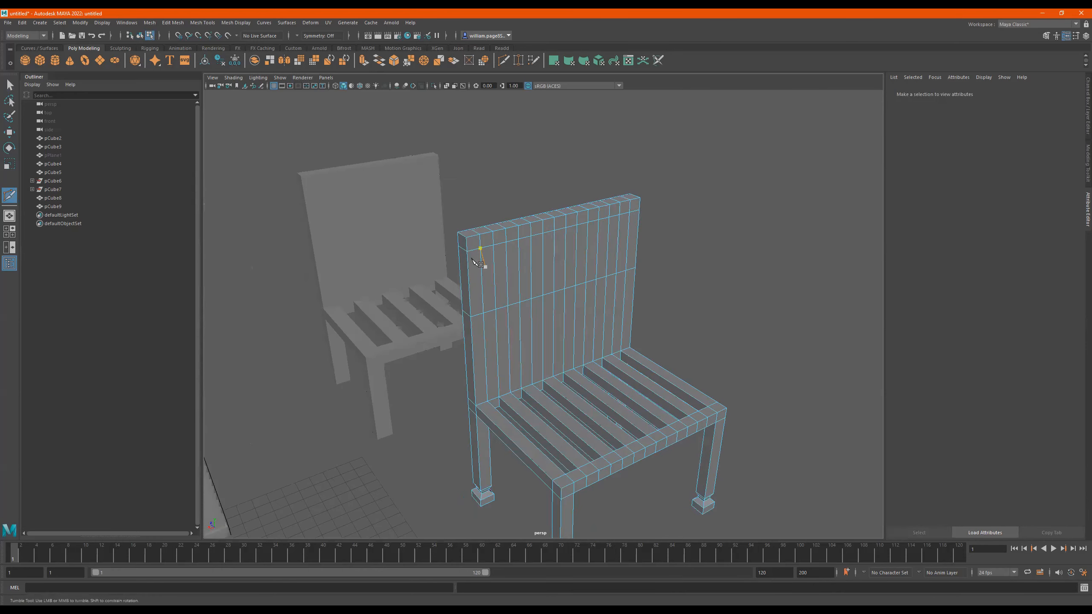
Extrude the backrest's front faces between the two loops, excluding the end columns, about 0.367 outward with a 0.17 offset as a raised panel.
{"action": "right_click_drag", "start_coordinate": [481, 261], "coordinate": [681, 255], "text": "alt"}
{"action": "key", "text": "q"}
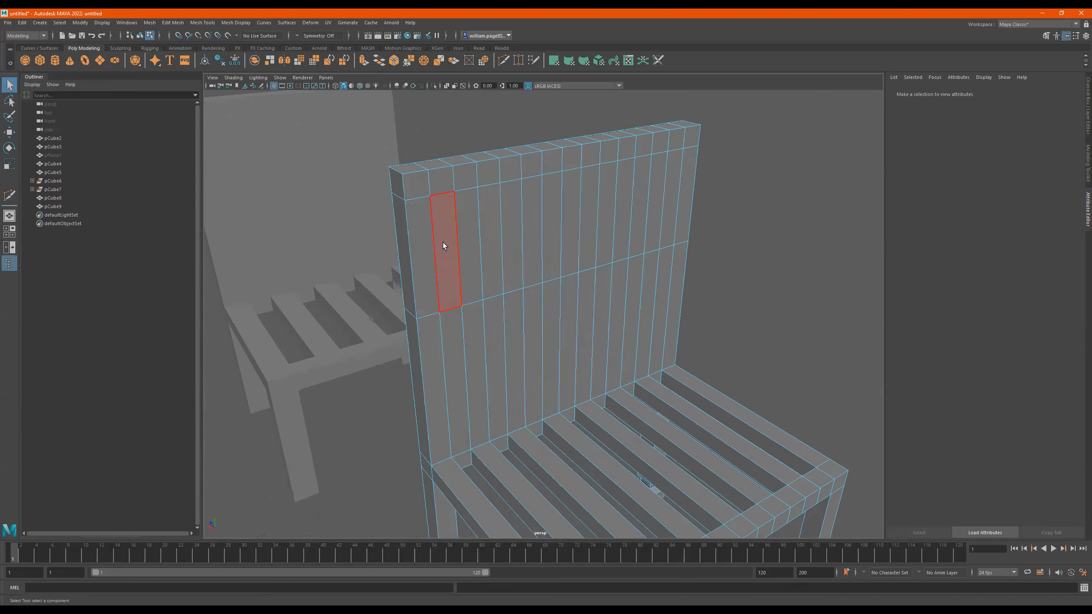
{"action": "left_click", "coordinate": [442, 243]}
{"action": "double_click", "coordinate": [670, 189], "text": "shift"}
{"action": "left_click_drag", "start_coordinate": [646, 199], "coordinate": [608, 227], "text": "alt"}
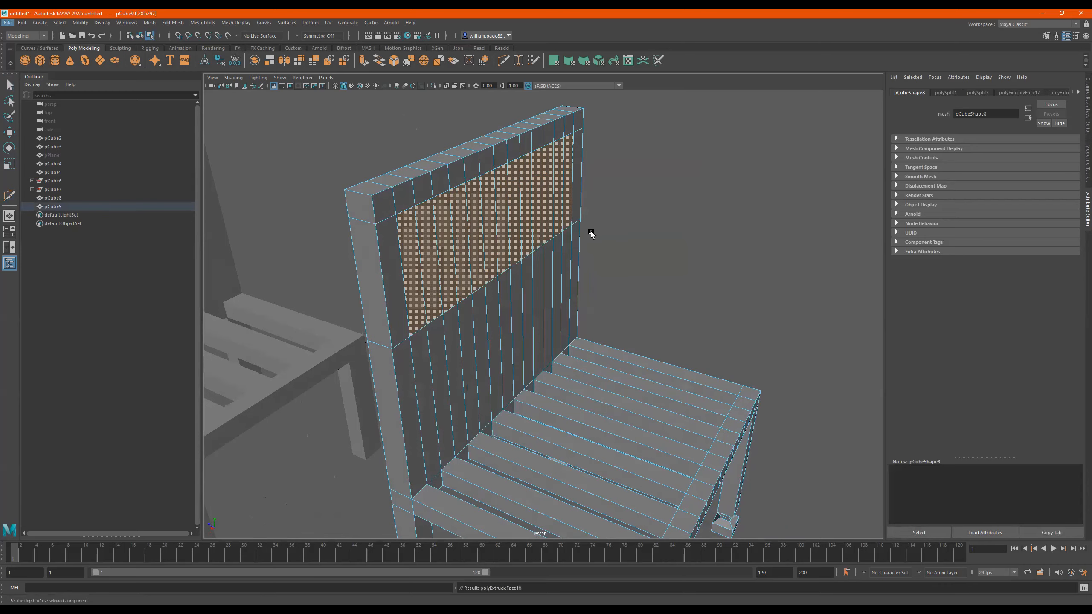
{"action": "key", "text": "ctrl+e"}
{"action": "left_click_drag", "start_coordinate": [439, 284], "coordinate": [474, 288]}
{"action": "left_click_drag", "start_coordinate": [719, 338], "coordinate": [726, 337]}
{"action": "left_click_drag", "start_coordinate": [584, 267], "coordinate": [500, 286], "text": "alt"}
{"action": "key", "text": "w"}
{"action": "left_click_drag", "start_coordinate": [431, 267], "coordinate": [495, 208]}
{"action": "right_click_drag", "start_coordinate": [495, 208], "coordinate": [631, 127]}
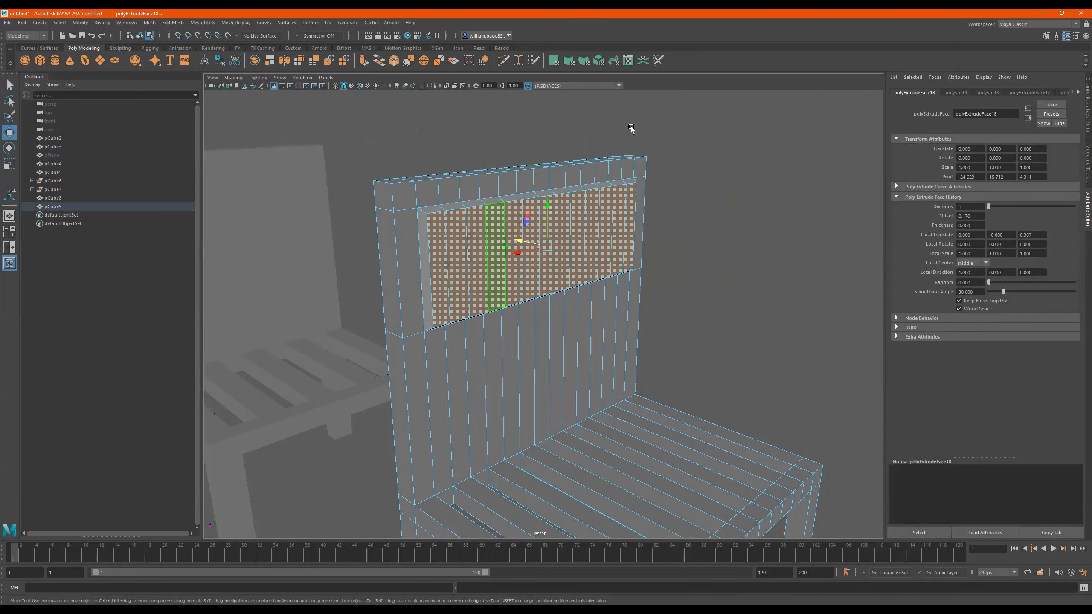
{"action": "scroll", "coordinate": [535, 241], "scroll_direction": "down", "scroll_amount": 2}
{"action": "left_click", "coordinate": [720, 198]}
Turn on the smoothed preview for the table with the inset top and inspect its legs from below.
{"action": "scroll", "coordinate": [645, 250], "scroll_direction": "down", "scroll_amount": 5}
{"action": "left_click_drag", "start_coordinate": [598, 284], "coordinate": [660, 239], "text": "alt"}
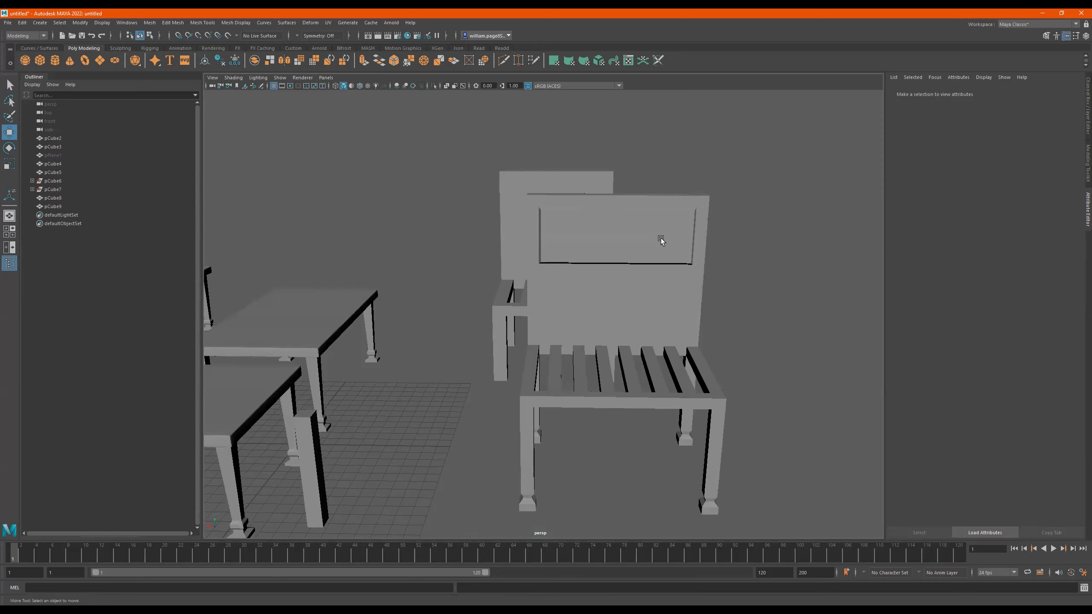
{"action": "left_click_drag", "start_coordinate": [574, 299], "coordinate": [633, 283], "text": "alt"}
{"action": "left_click", "coordinate": [380, 317]}
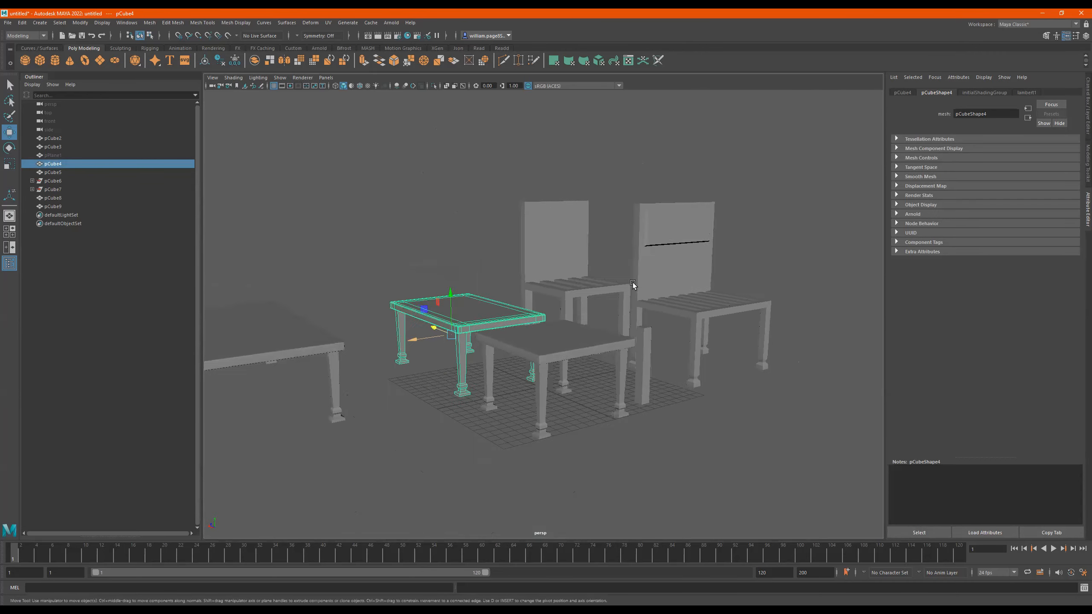
{"action": "left_click_drag", "start_coordinate": [785, 271], "coordinate": [615, 249], "text": "alt"}
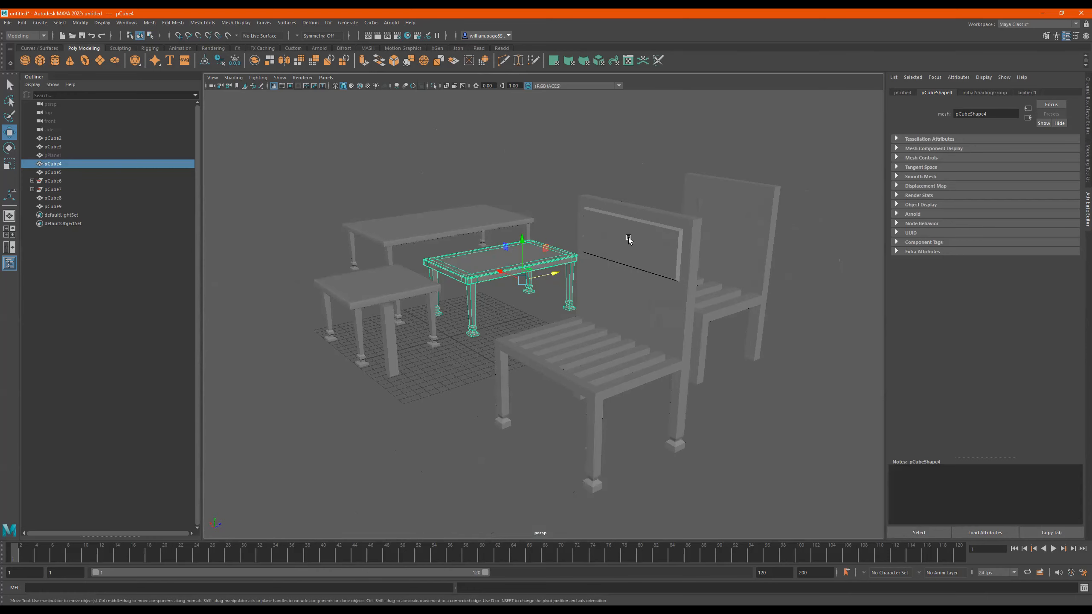
{"action": "left_click_drag", "start_coordinate": [520, 287], "coordinate": [538, 293], "text": "alt"}
{"action": "key", "text": "3"}
{"action": "right_click_drag", "start_coordinate": [399, 274], "coordinate": [726, 260], "text": "alt"}
{"action": "left_click_drag", "start_coordinate": [447, 245], "coordinate": [695, 261], "text": "alt"}
{"action": "left_click", "coordinate": [488, 337]}
{"action": "left_click_drag", "start_coordinate": [696, 344], "coordinate": [367, 242], "text": "alt"}
Toggle the smoothed preview on and off for the large table, and return the inset-top table to its unsmoothed display.
{"action": "left_click", "coordinate": [360, 223]}
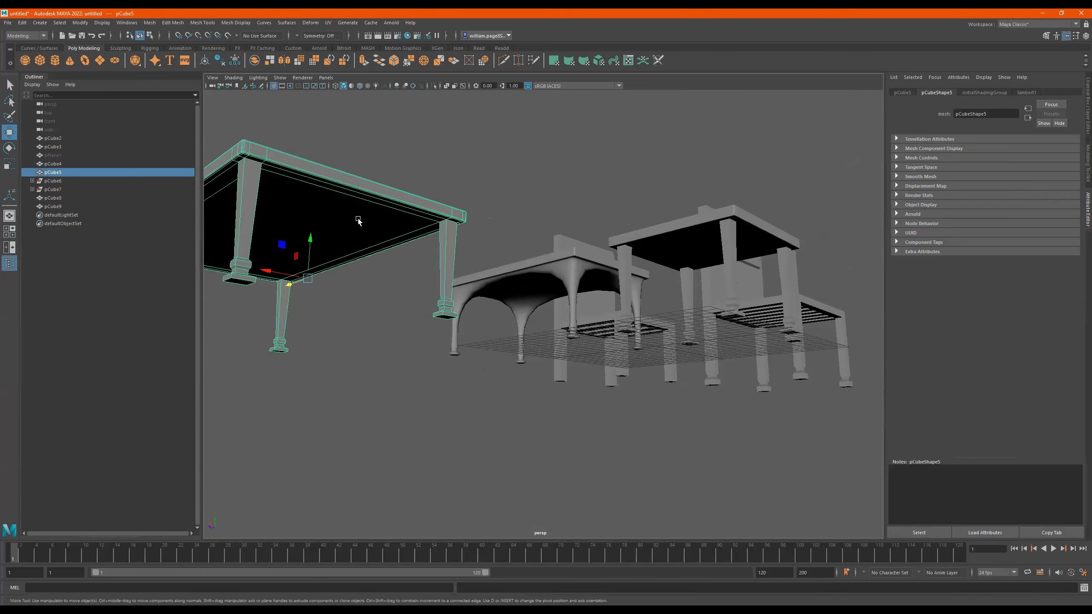
{"action": "left_click_drag", "start_coordinate": [532, 247], "coordinate": [473, 251], "text": "alt"}
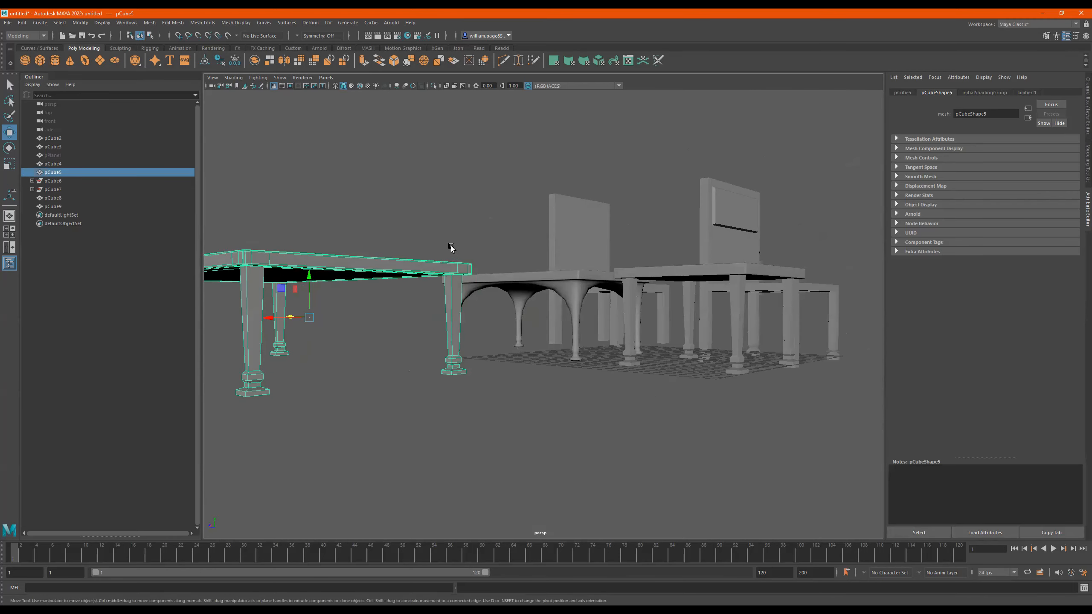
{"action": "key", "text": "3"}
{"action": "key", "text": "1"}
{"action": "left_click", "coordinate": [546, 277]}
{"action": "key", "text": "1"}
Select the free-standing leg block beside the tables.
{"action": "left_click", "coordinate": [405, 270]}
{"action": "mouse_move", "coordinate": [567, 296]}
{"action": "left_mouse_down", "text": "alt"}
{"action": "mouse_move", "coordinate": [626, 305]}
{"action": "mouse_move", "coordinate": [642, 293]}
{"action": "mouse_move", "coordinate": [588, 295]}
{"action": "mouse_move", "coordinate": [663, 310]}
{"action": "mouse_move", "coordinate": [580, 299]}
{"action": "mouse_move", "coordinate": [623, 278]}
{"action": "mouse_move", "coordinate": [495, 327]}
{"action": "mouse_move", "coordinate": [558, 314]}
{"action": "left_mouse_up", "text": "alt"}
{"action": "left_click", "coordinate": [495, 327]}
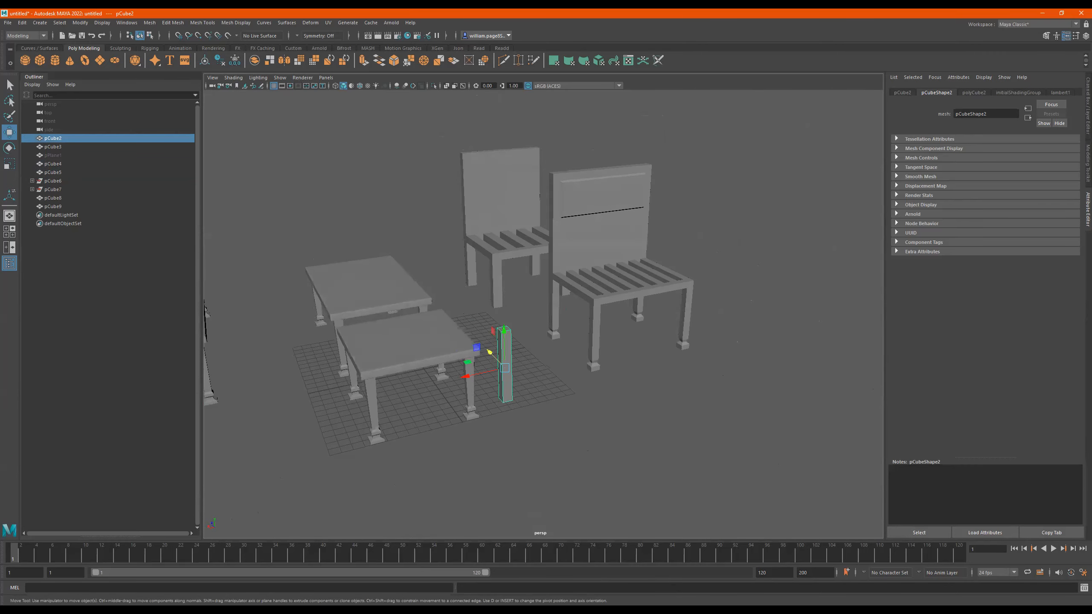